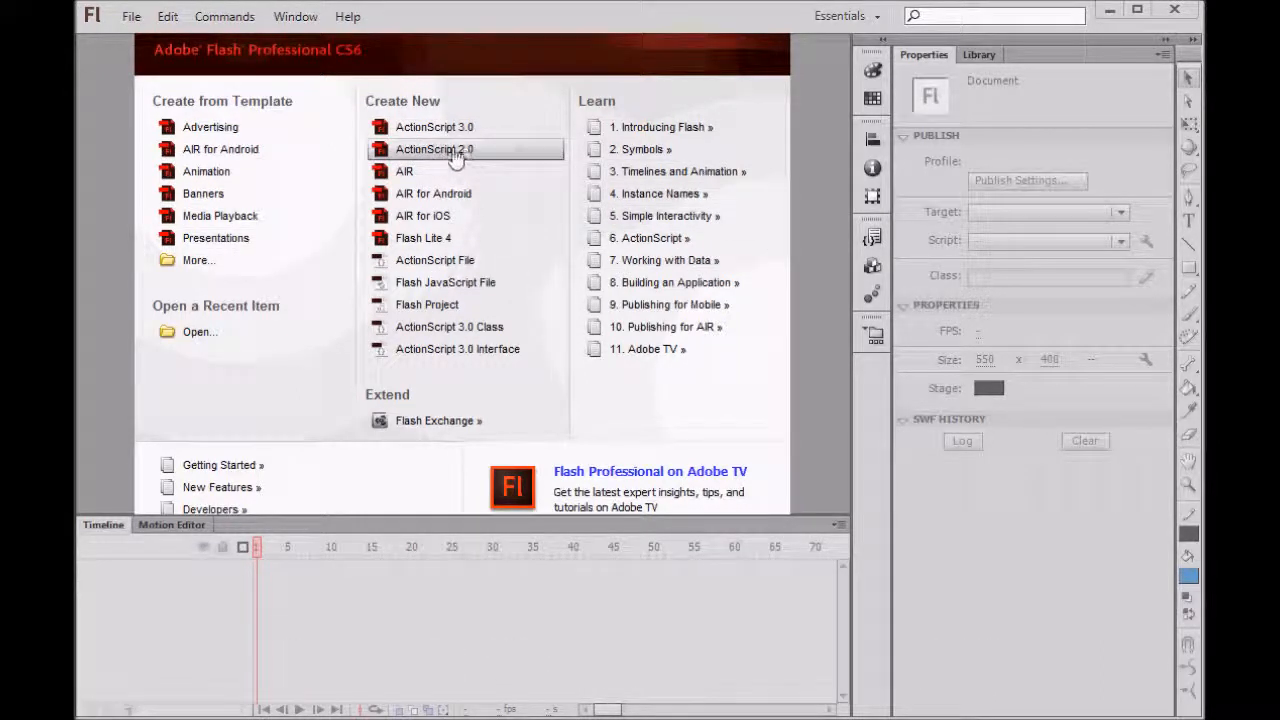
# Create a new ActionScript 2.0 document.
pyautogui.click(448, 160)
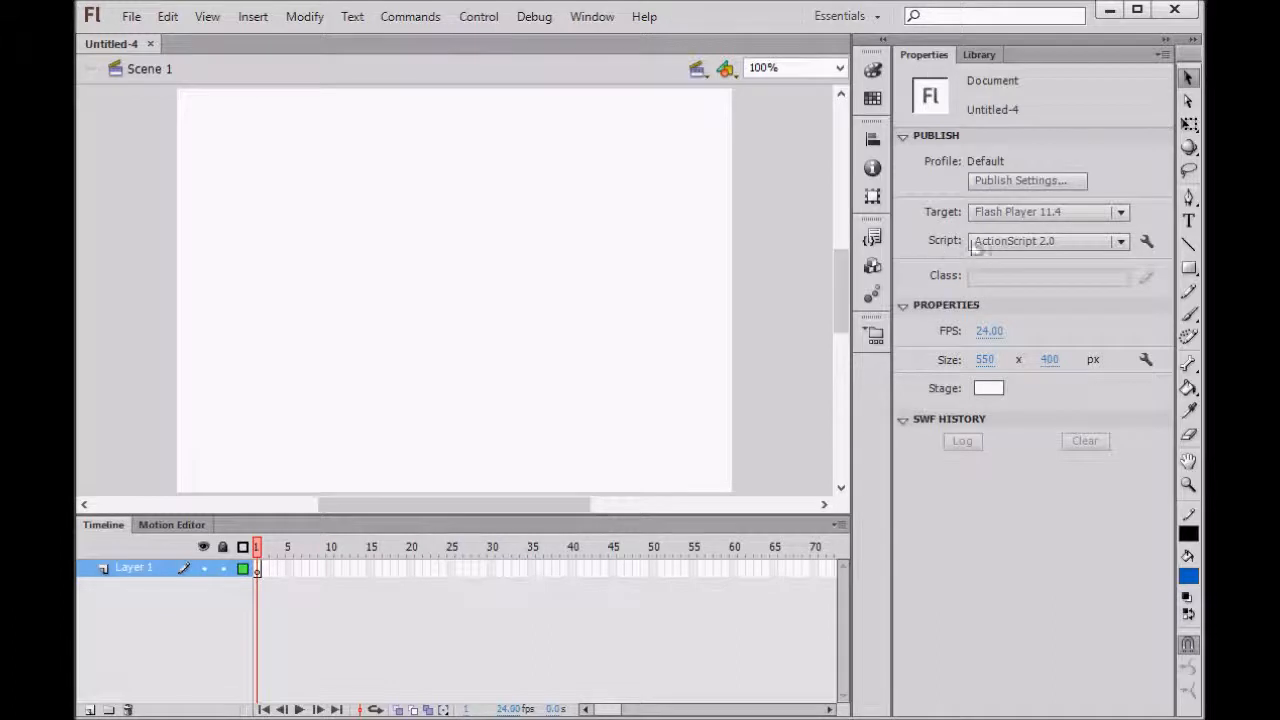
pyautogui.click(1119, 242)
pyautogui.click(1086, 287)
pyautogui.click(168, 121)
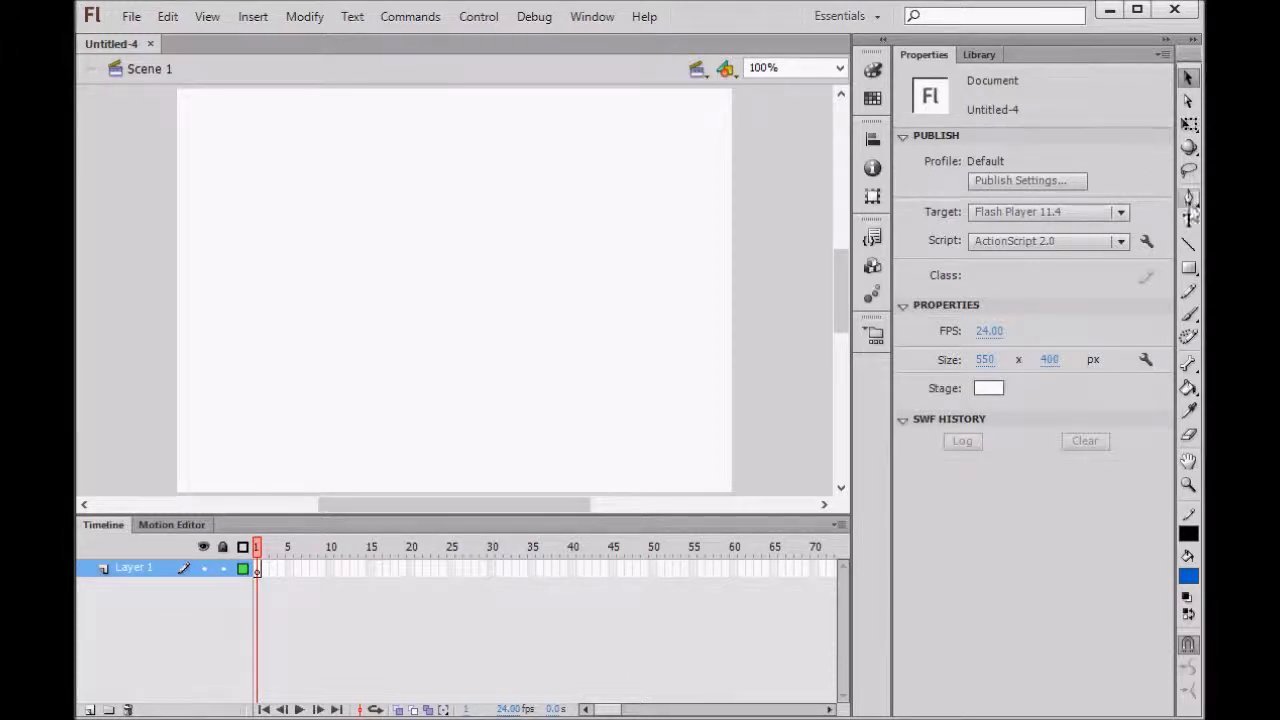
# Review the properties of the Pen, Text, Line and Rectangle tools, finishing on the Selection tool.
pyautogui.click(1189, 196)
pyautogui.click(1189, 220)
pyautogui.click(1189, 245)
pyautogui.click(1189, 267)
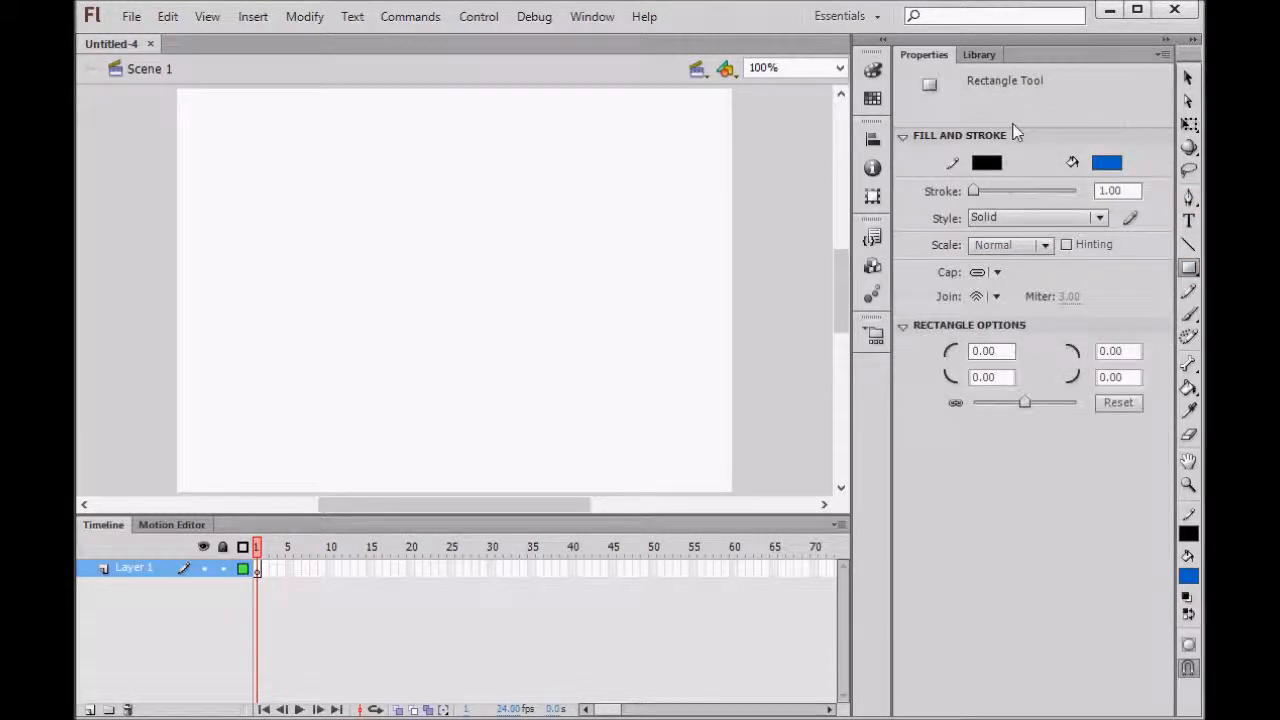
pyautogui.click(1189, 79)
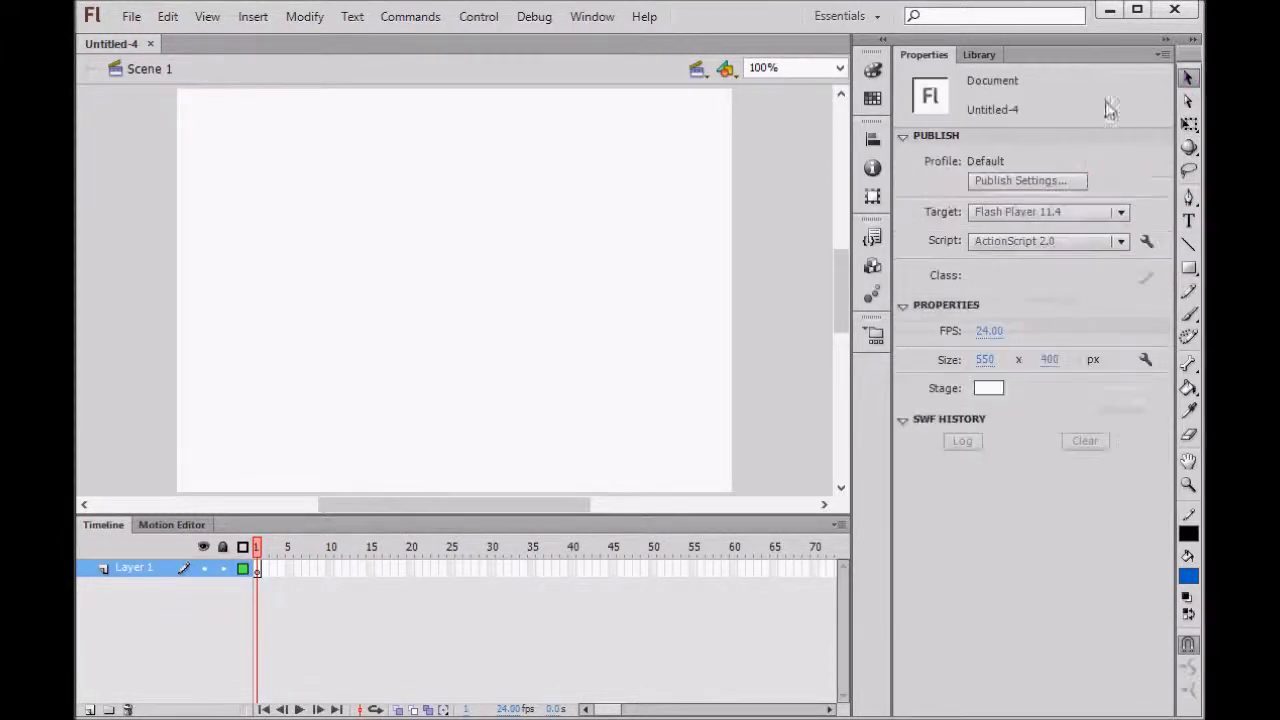
# Compare the document's Library contents with its Properties settings.
pyautogui.click(982, 56)
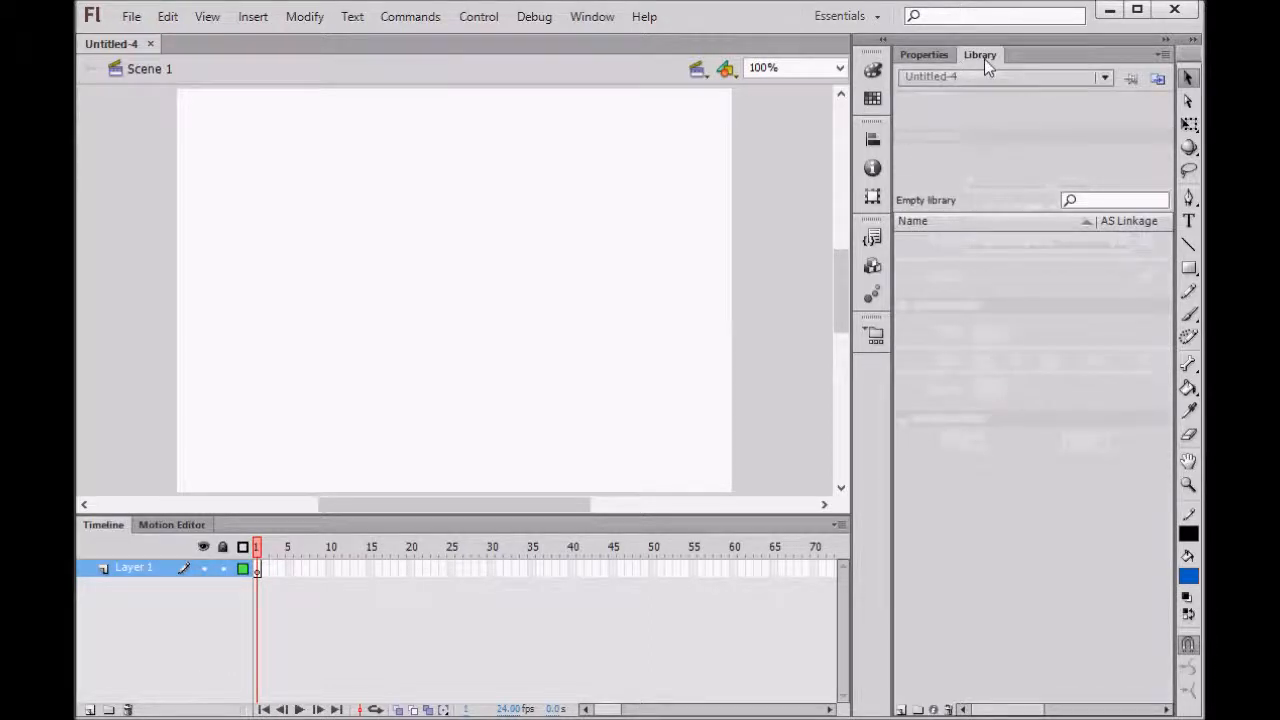
pyautogui.click(936, 57)
pyautogui.click(984, 59)
pyautogui.click(938, 57)
pyautogui.click(979, 57)
pyautogui.click(948, 58)
pyautogui.click(984, 58)
pyautogui.click(932, 52)
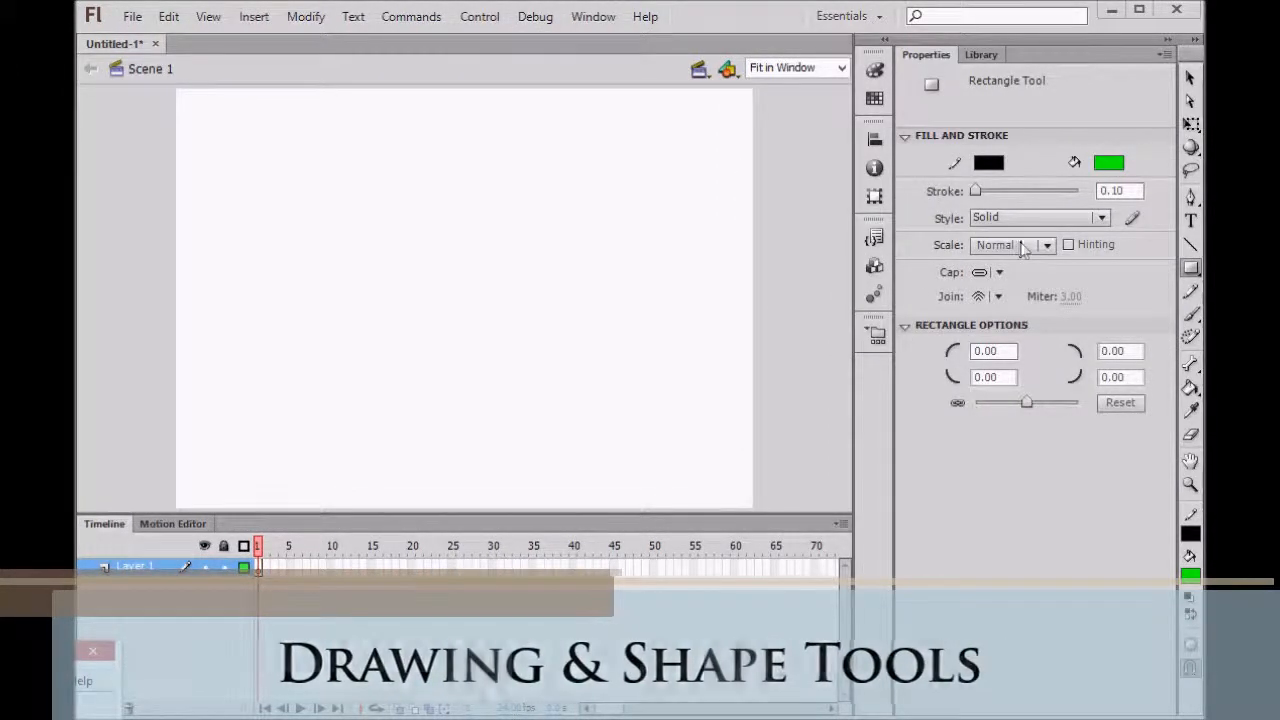
# Draw a green square with a black outline in the upper-left area of the stage using the Rectangle tool.
pyautogui.click(1193, 272)
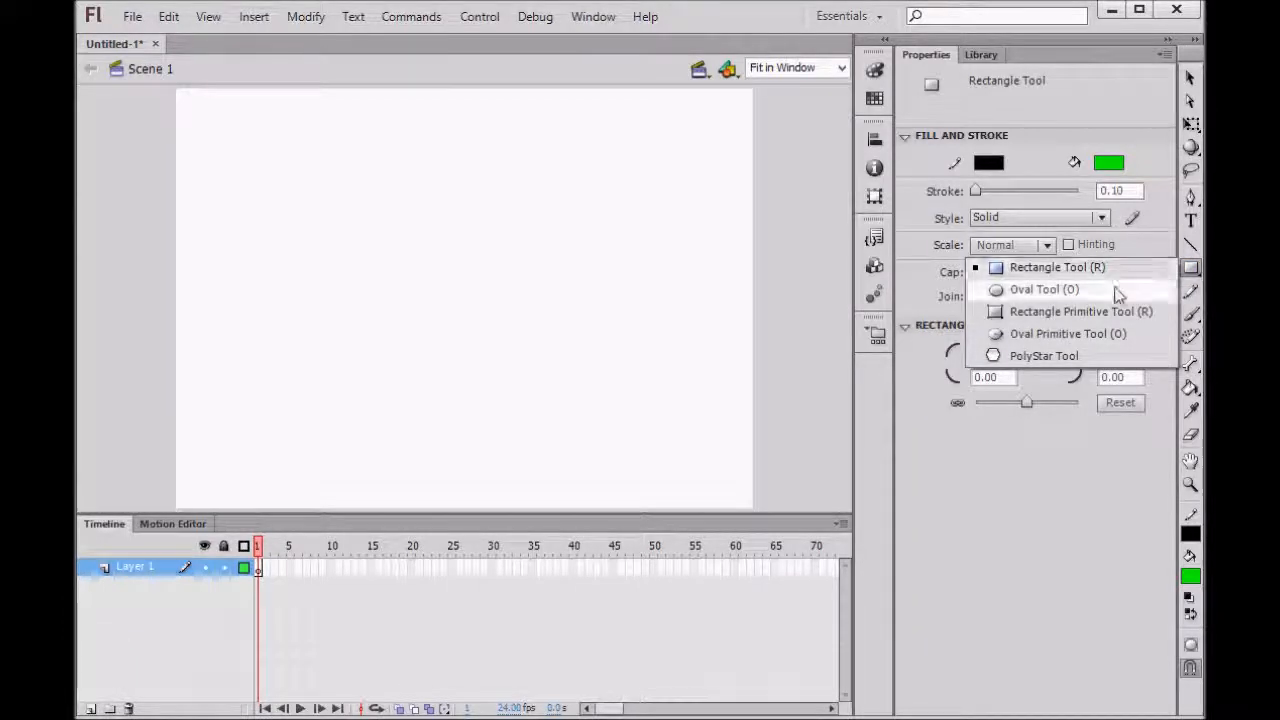
pyautogui.click(1051, 269)
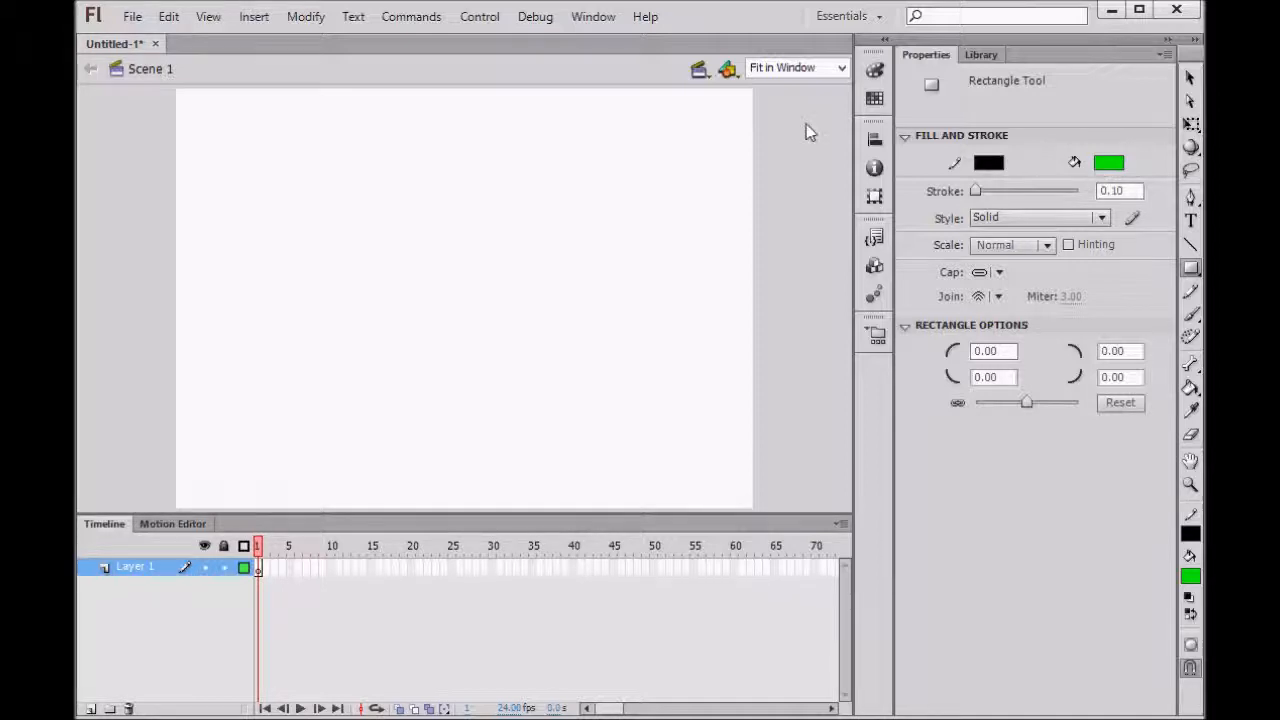
pyautogui.moveTo(303, 247); pyautogui.dragTo(421, 326)
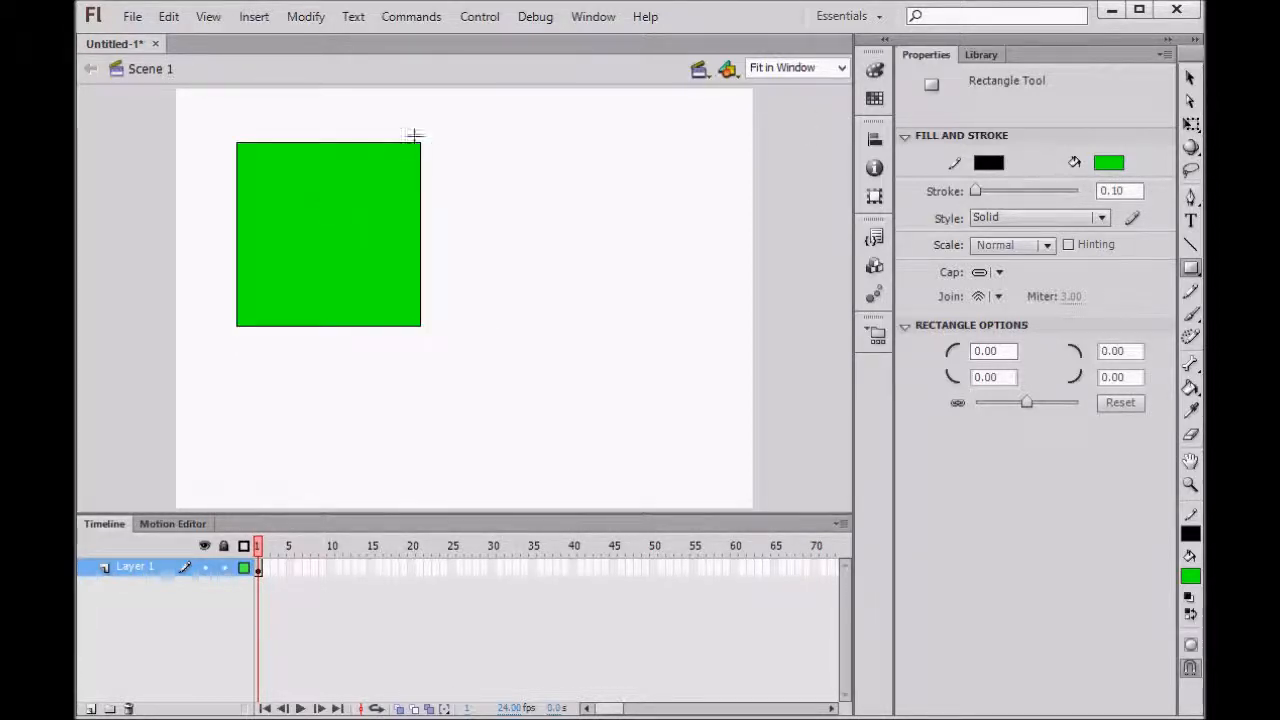
# Draw a second green rectangle with no stroke beside the first, and undo both shapes.
pyautogui.click(988, 168)
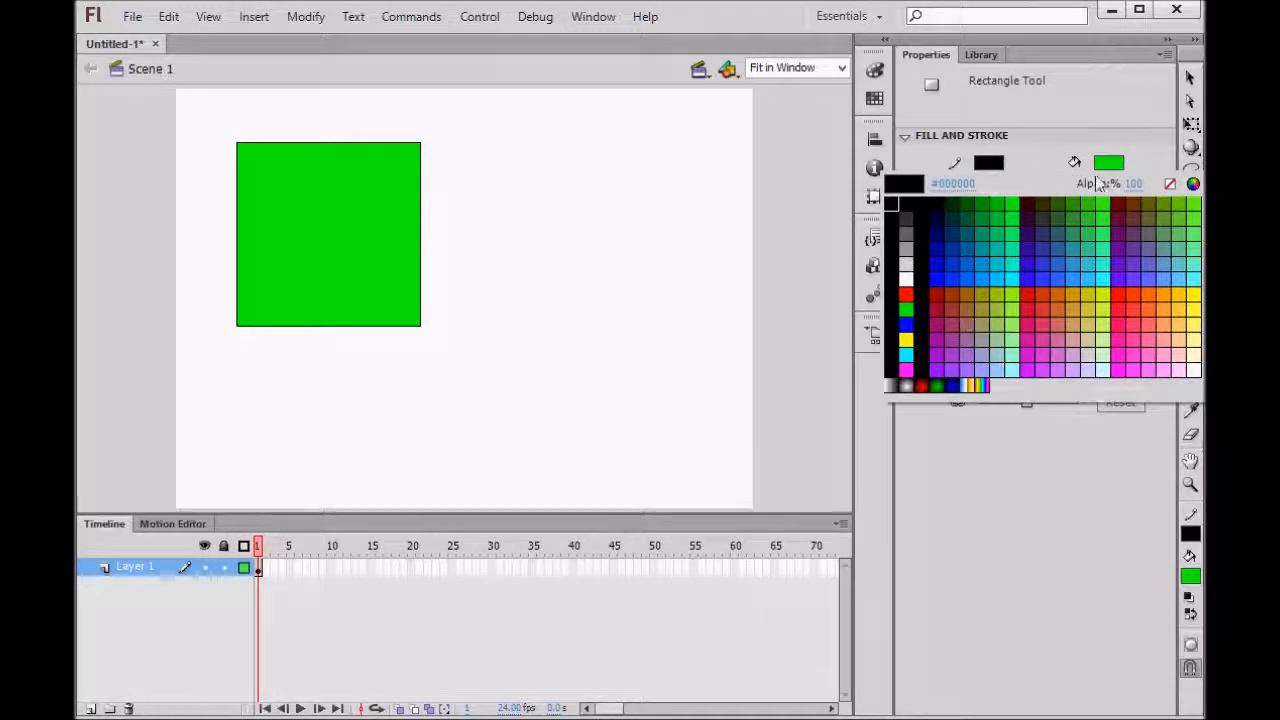
pyautogui.click(1169, 185)
pyautogui.moveTo(471, 141); pyautogui.dragTo(675, 326)
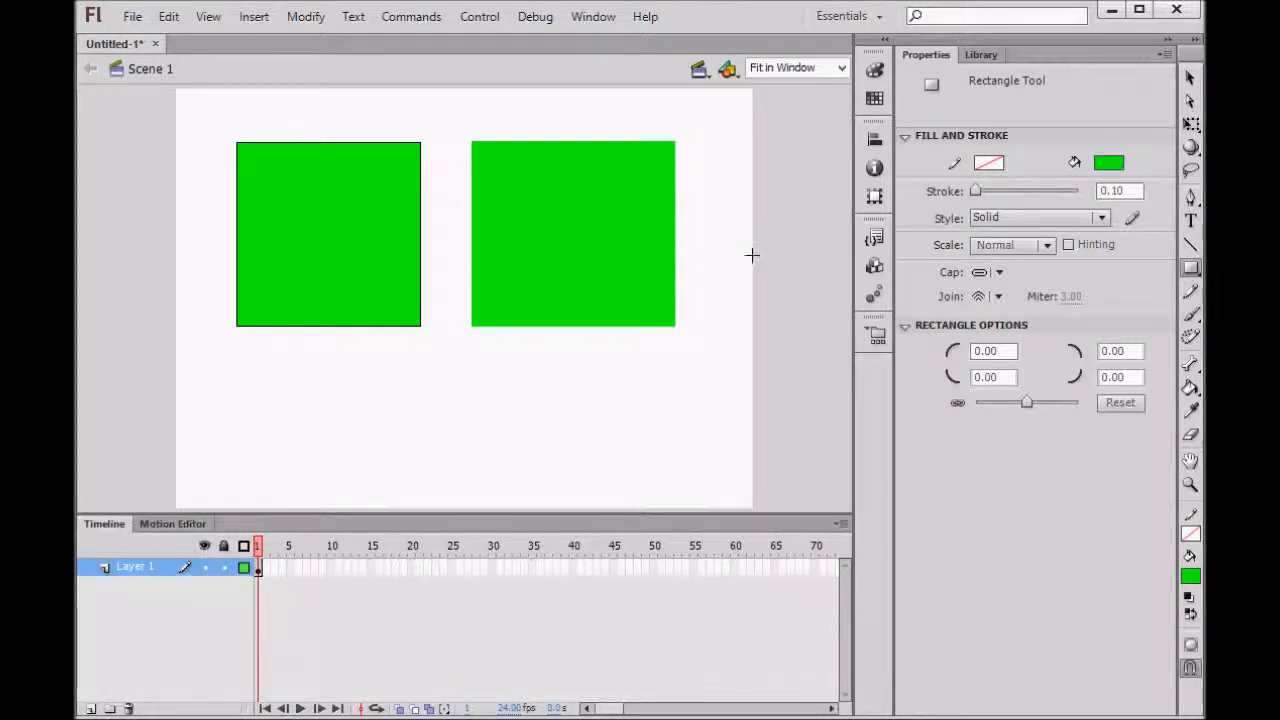
pyautogui.hotkey('ctrl', 'z')
pyautogui.hotkey('ctrl', 'z')
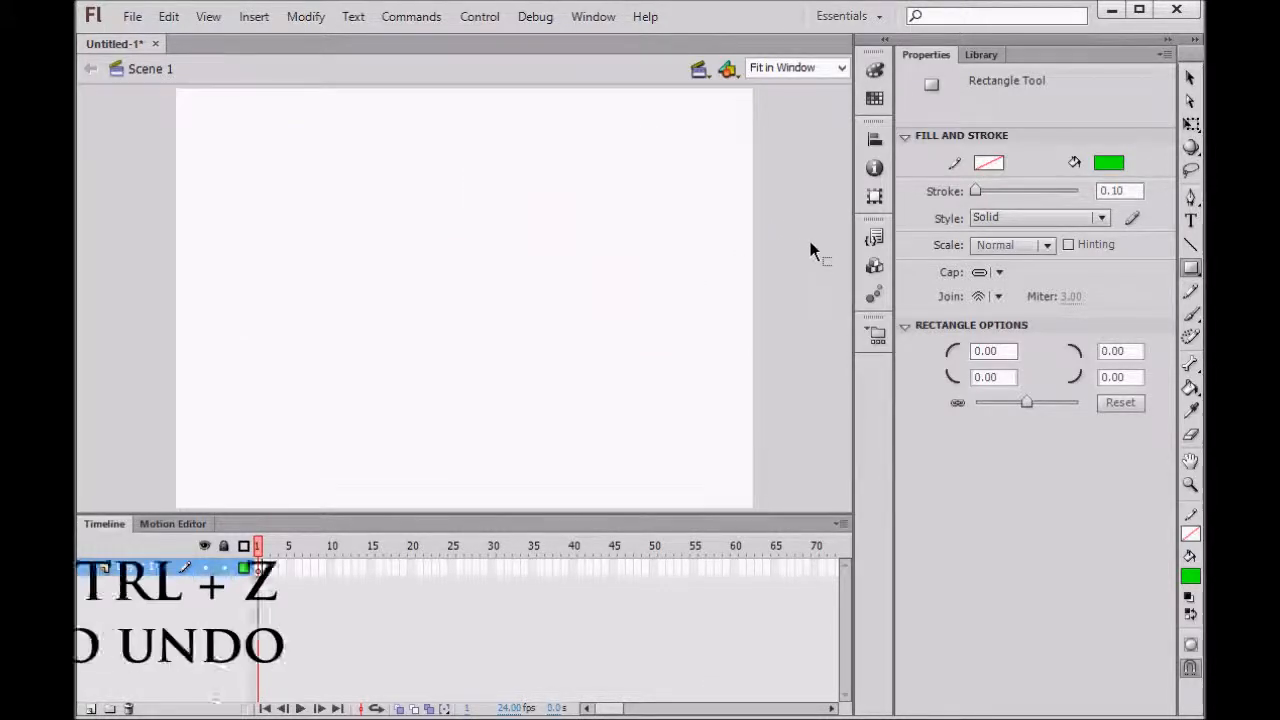
# Draw a square with a black stroke and no fill in the middle of the stage, and undo it.
pyautogui.click(1106, 164)
pyautogui.click(1169, 184)
pyautogui.click(992, 165)
pyautogui.click(908, 198)
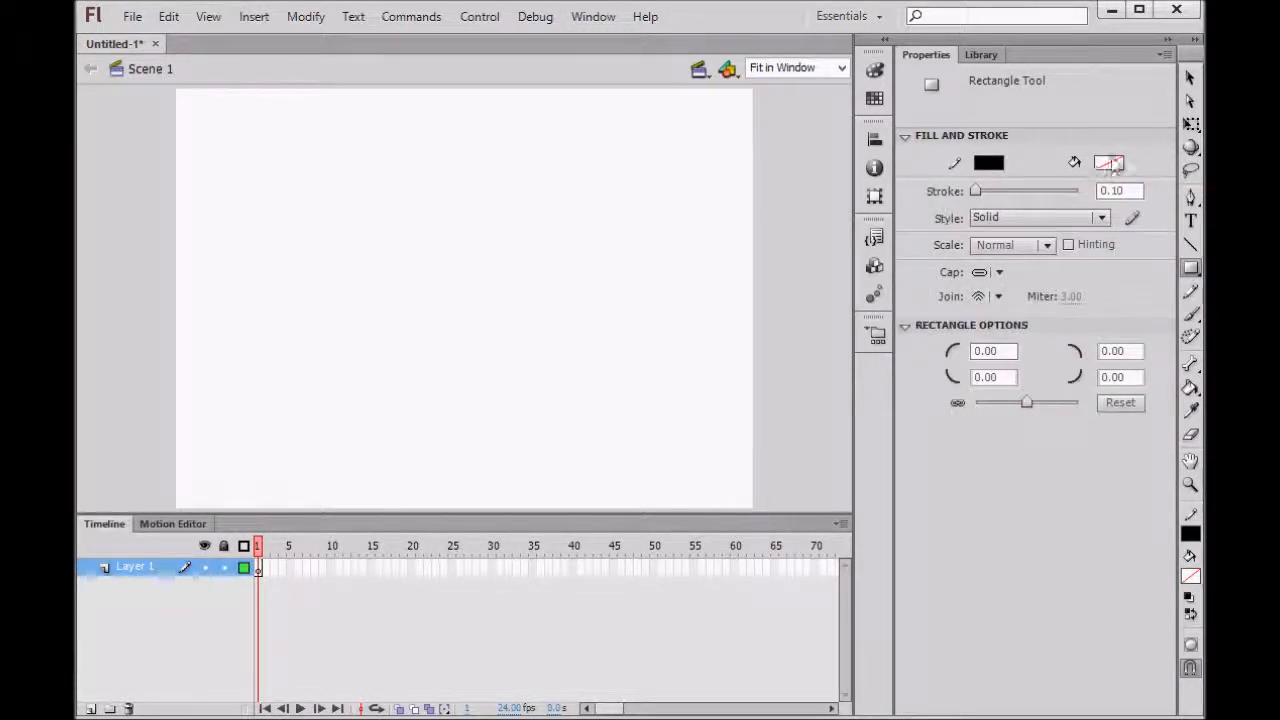
pyautogui.moveTo(332, 158); pyautogui.dragTo(580, 404)
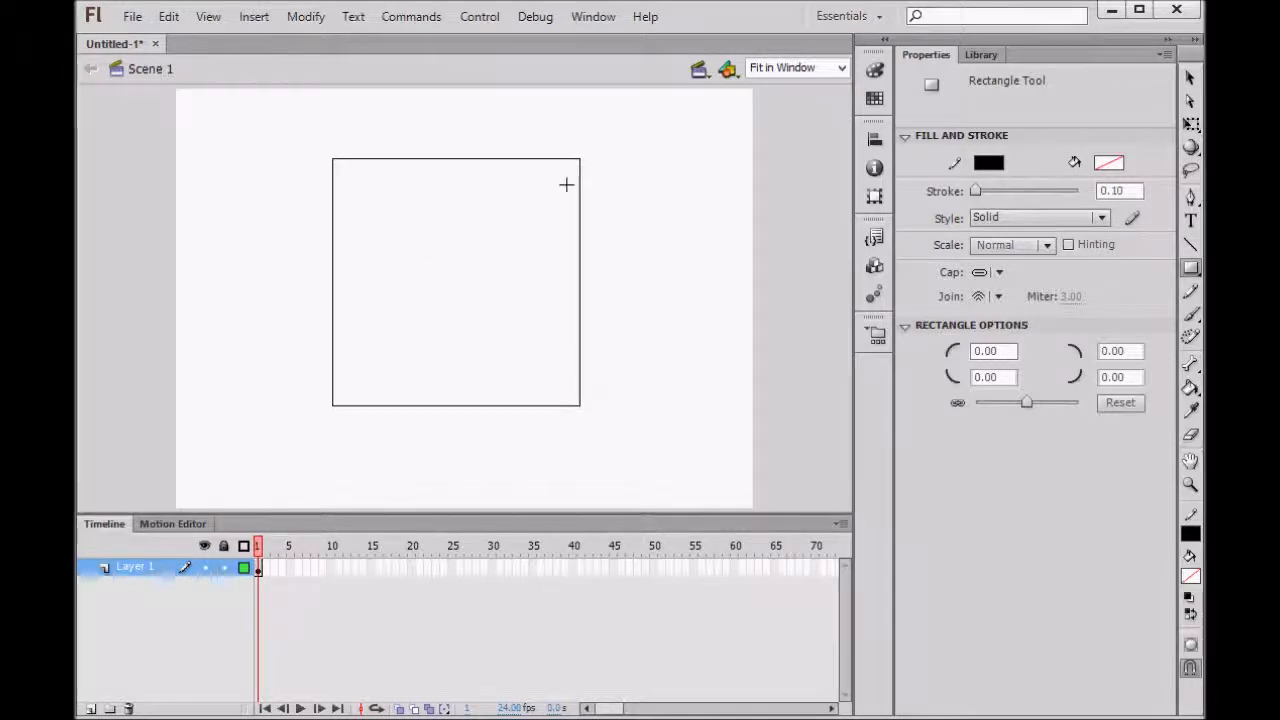
pyautogui.hotkey('ctrl', 'z')
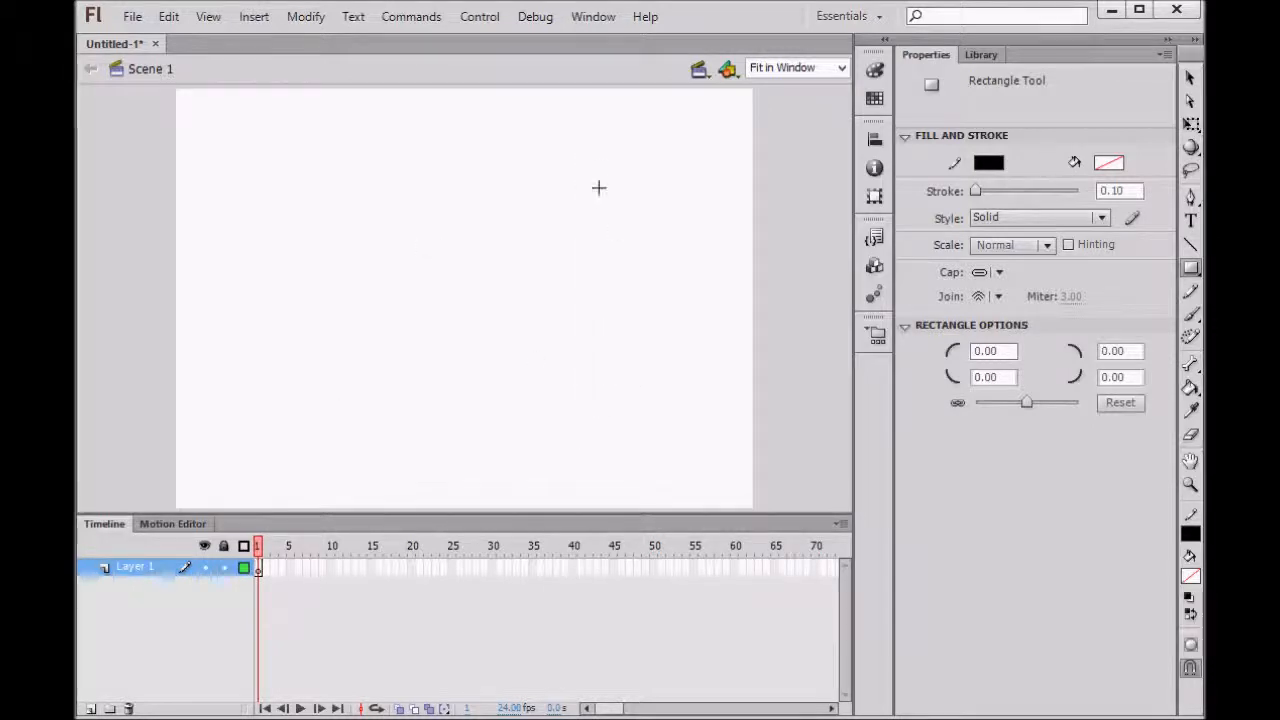
# Set up the PolyStar tool with a red fill and no stroke.
pyautogui.click(1195, 270)
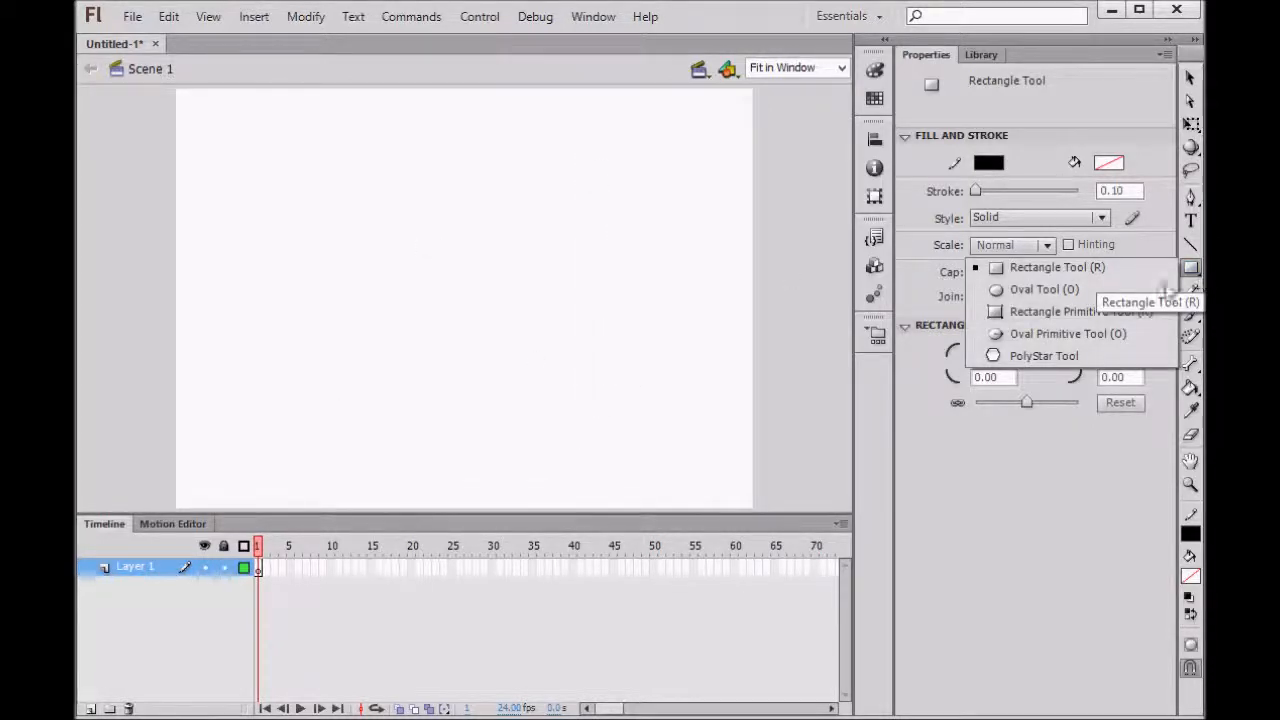
pyautogui.click(1040, 356)
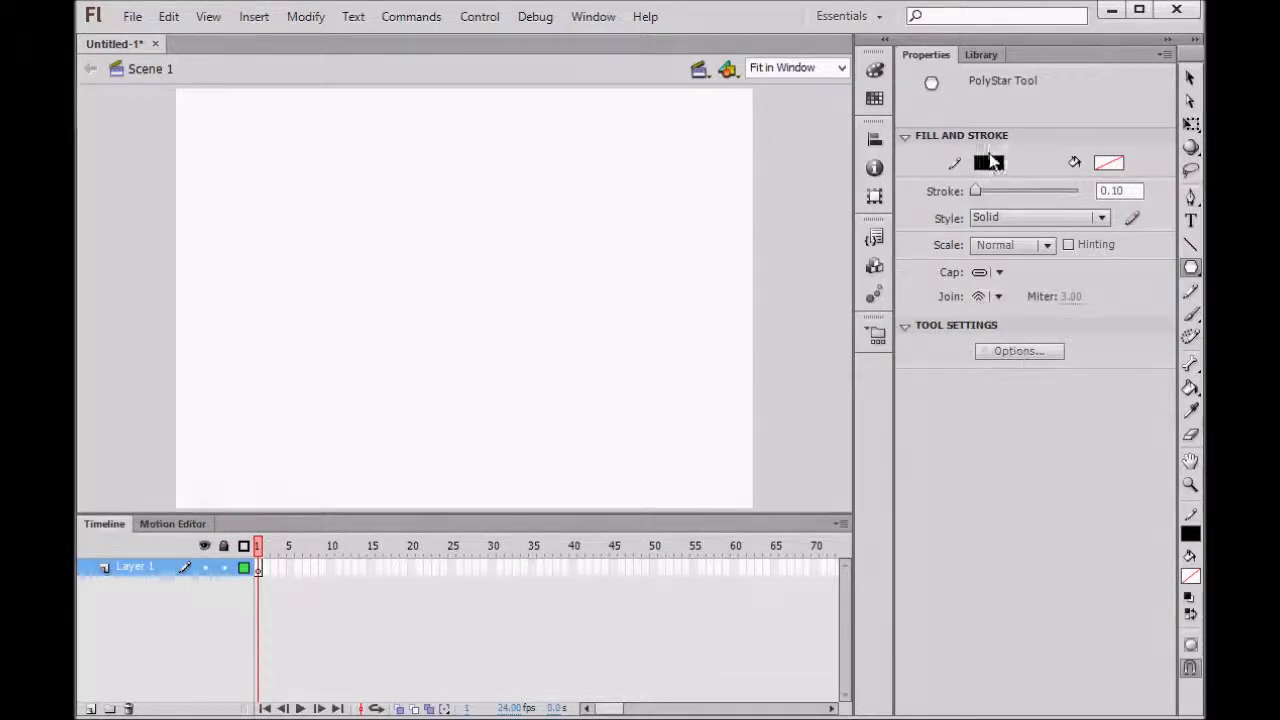
pyautogui.click(1110, 170)
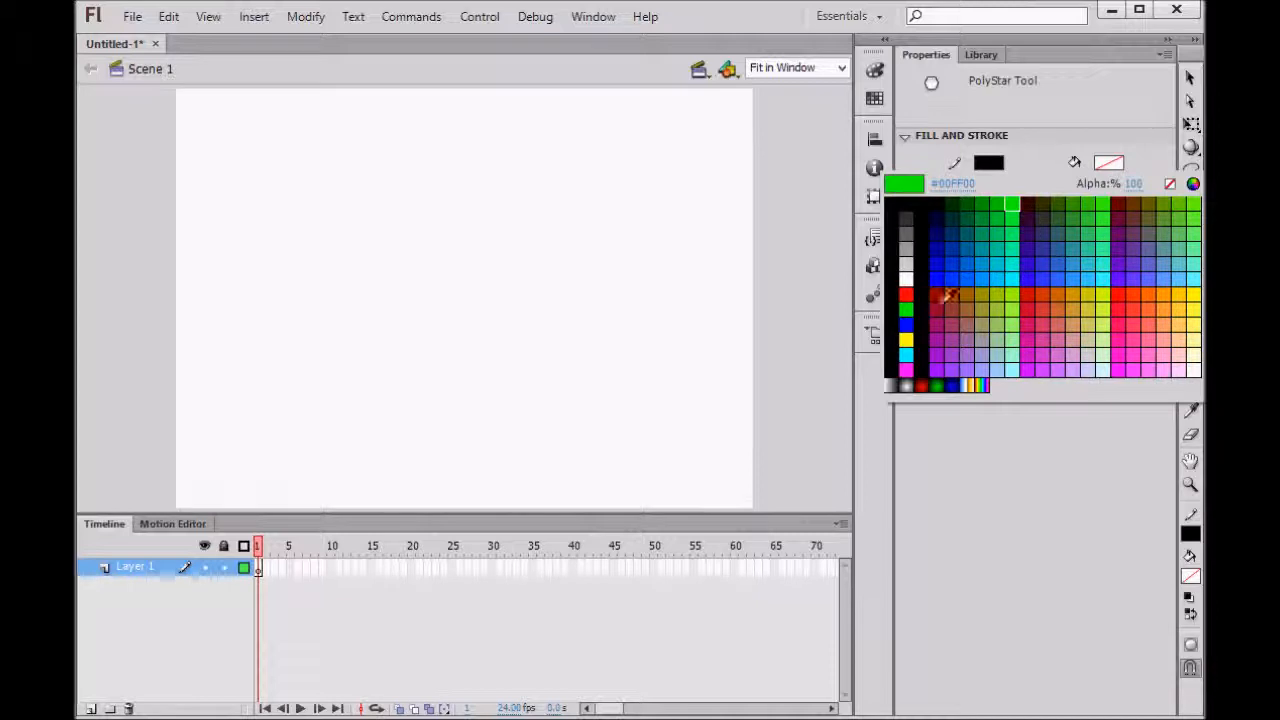
pyautogui.click(908, 286)
pyautogui.click(993, 166)
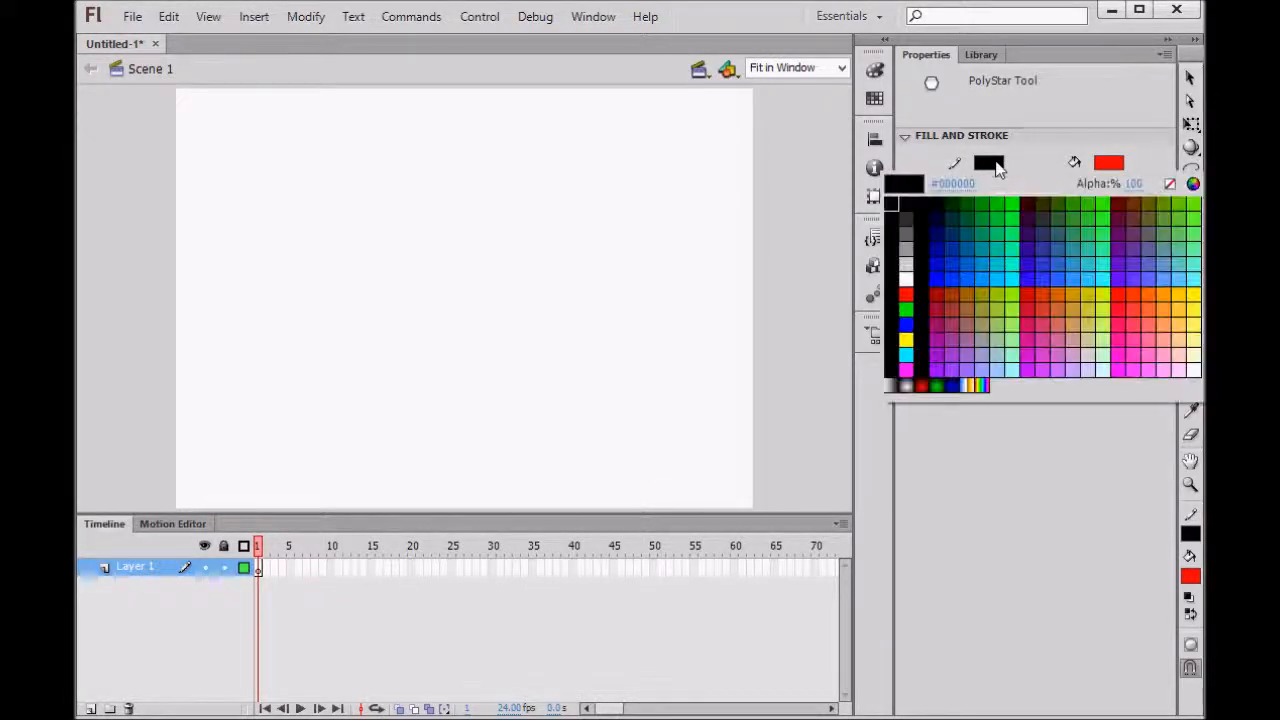
pyautogui.click(1170, 184)
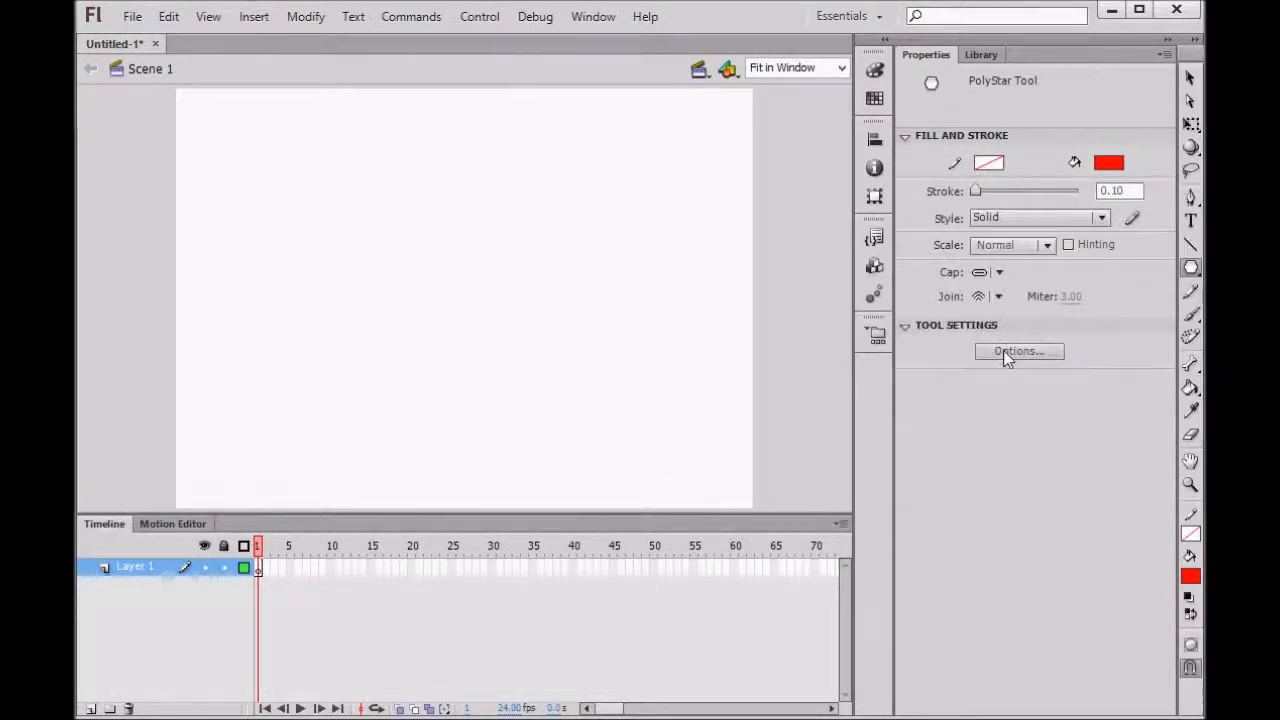
# Draw a many-pointed red star in the upper half of the stage and an 8-sided polygon to its right.
pyautogui.moveTo(408, 213); pyautogui.dragTo(481, 258)
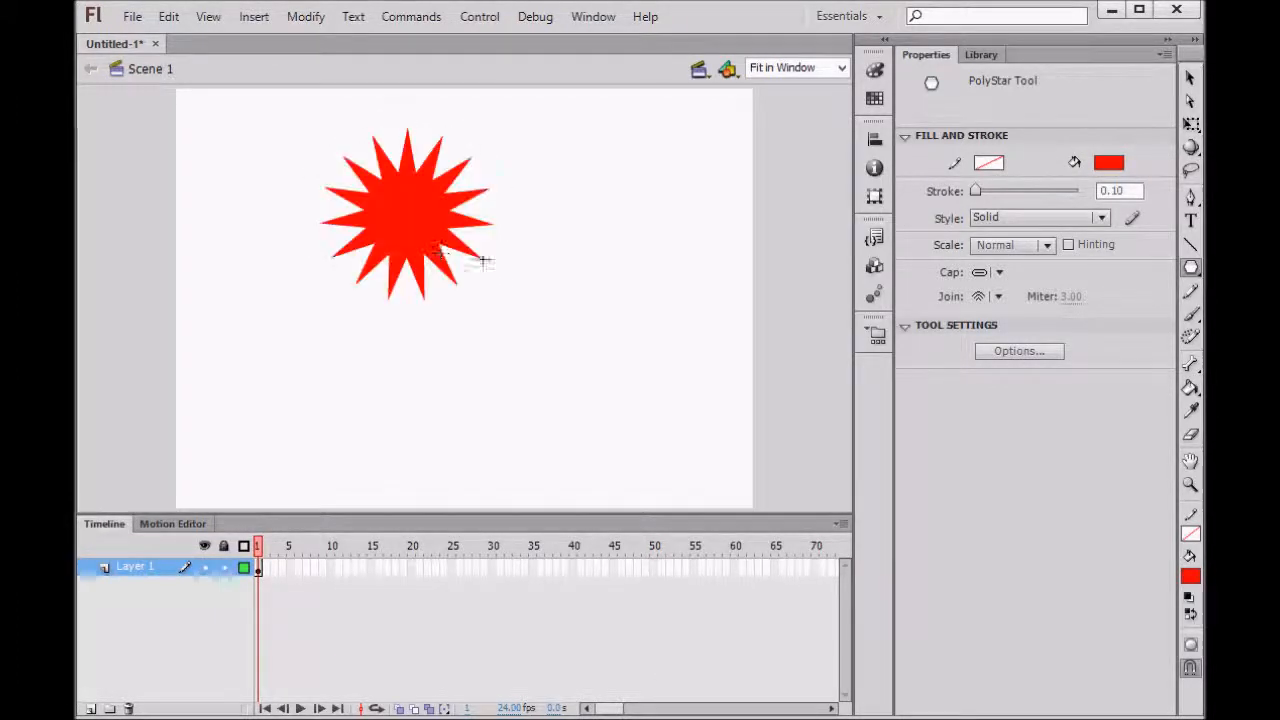
pyautogui.click(1013, 351)
pyautogui.click(768, 247)
pyautogui.click(748, 260)
pyautogui.doubleClick(727, 272)
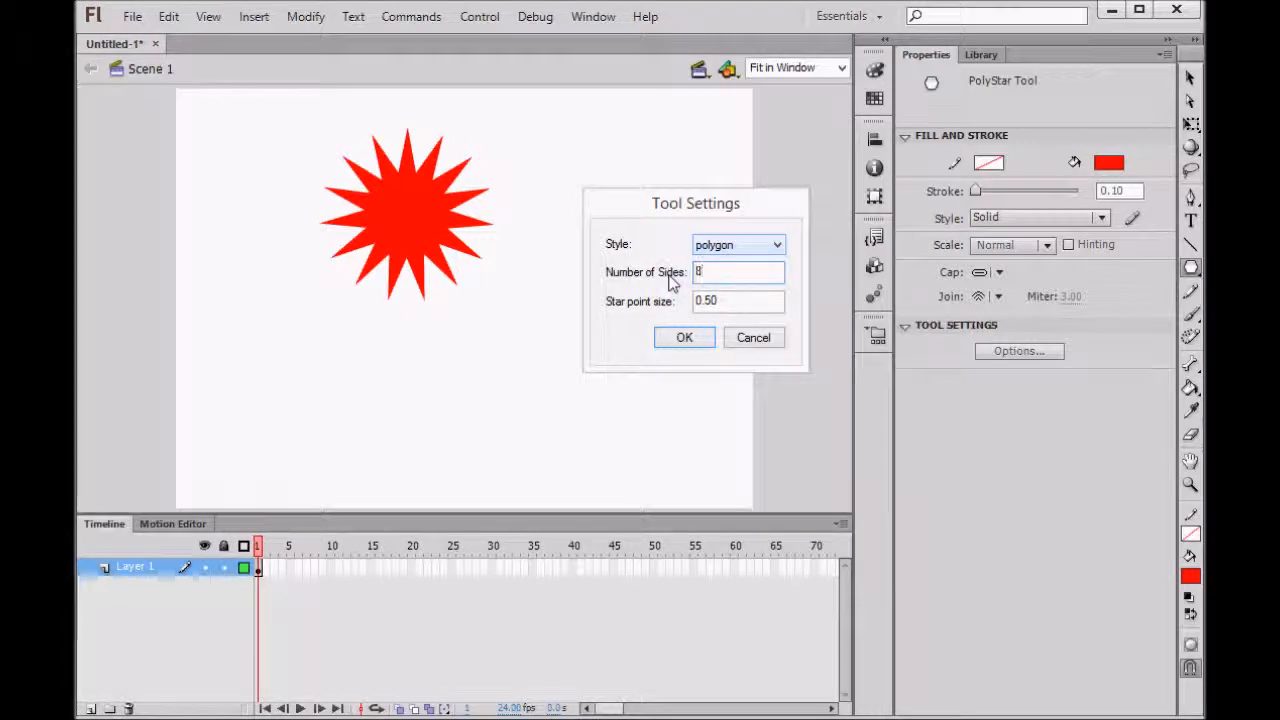
pyautogui.click(684, 337)
pyautogui.moveTo(587, 188); pyautogui.dragTo(633, 238)
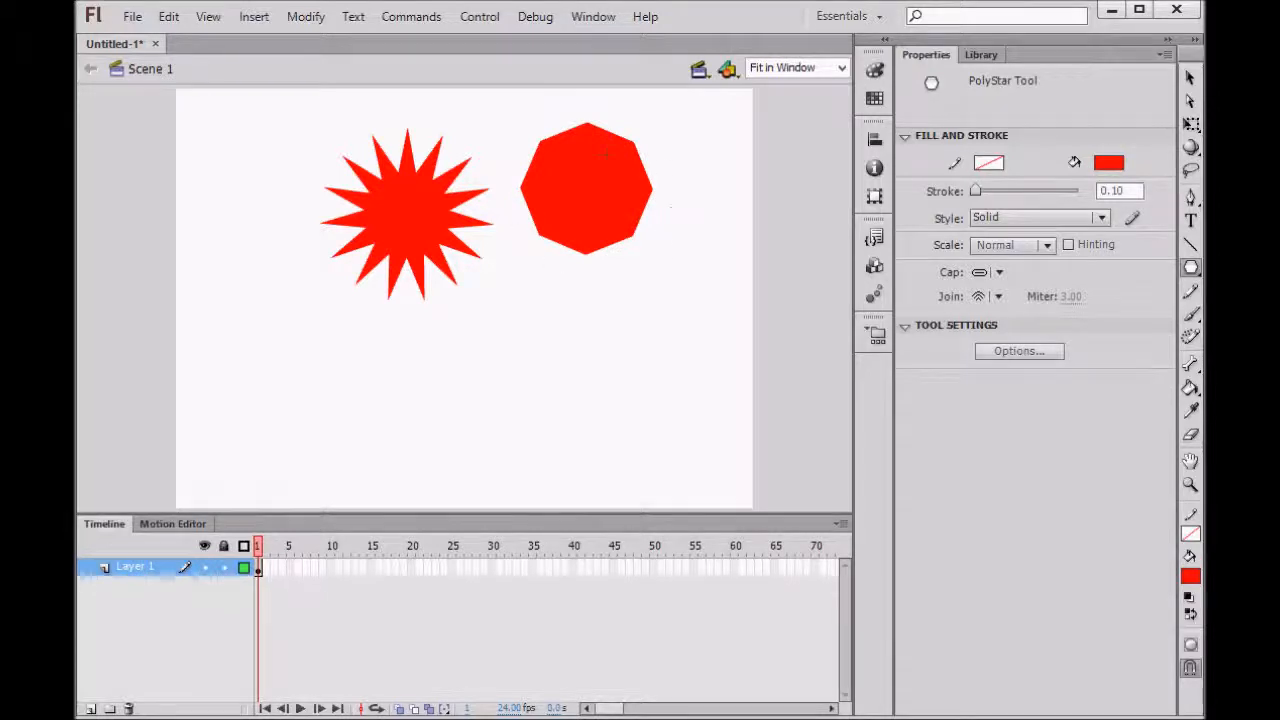
# Set the PolyStar style to star with 50 sides and draw the star in the stage's lower-left area.
pyautogui.click(1017, 353)
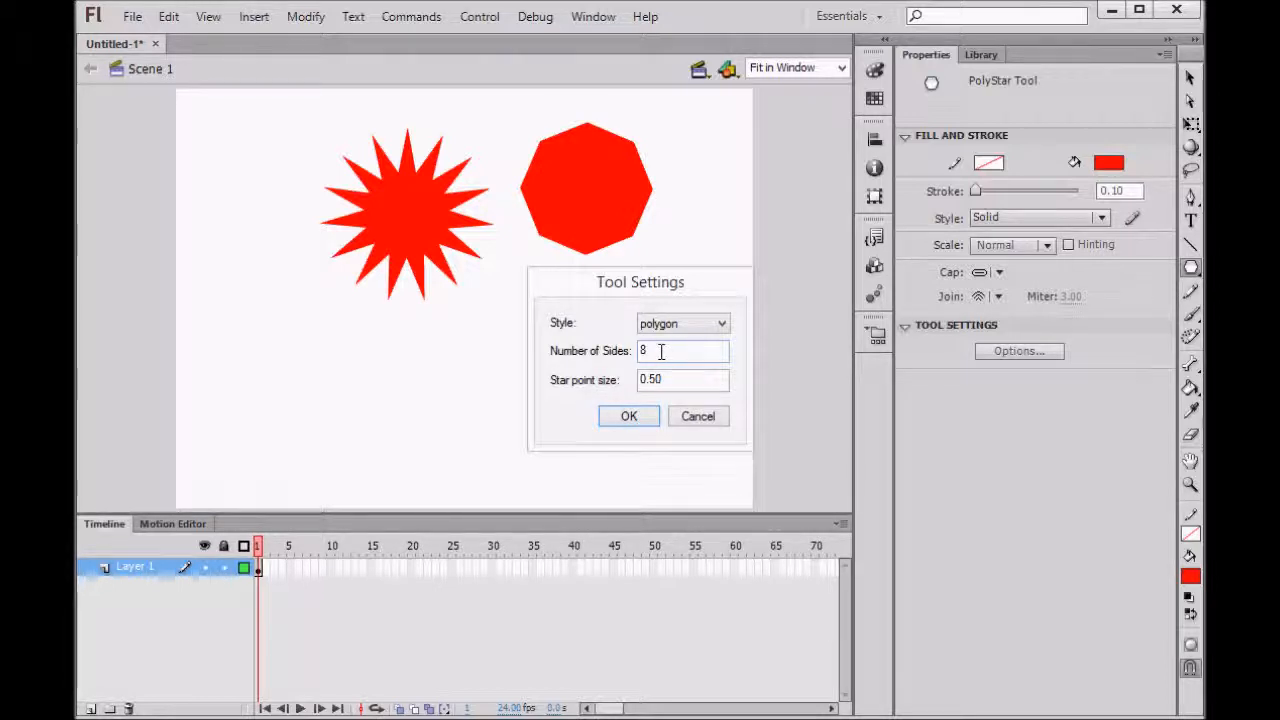
pyautogui.click(697, 330)
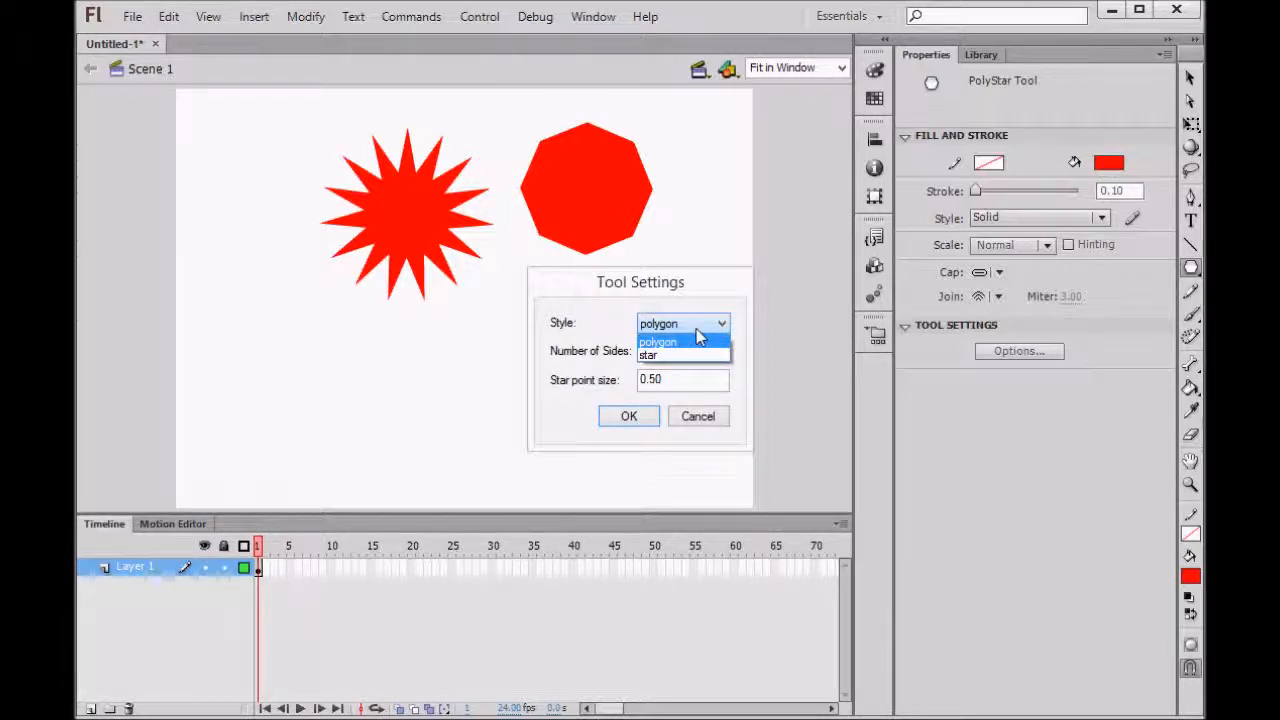
pyautogui.click(677, 357)
pyautogui.moveTo(659, 351); pyautogui.dragTo(618, 357)
pyautogui.write('50')
pyautogui.click(629, 416)
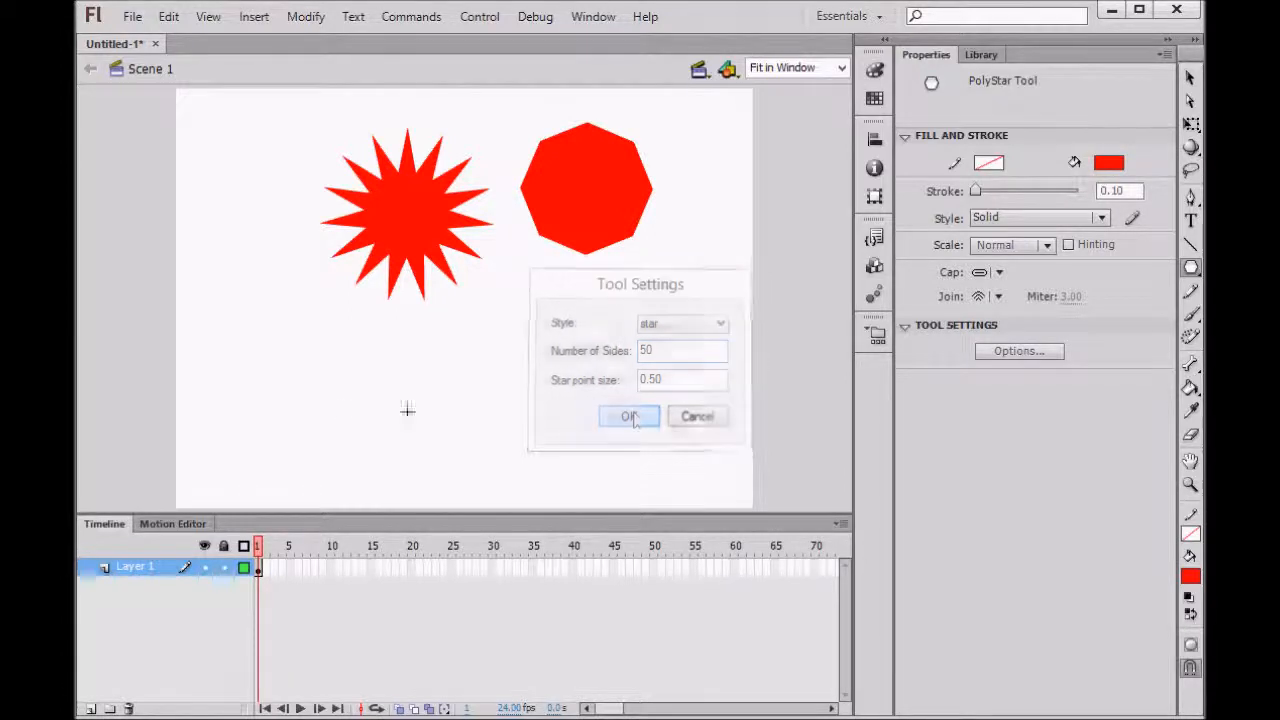
pyautogui.moveTo(289, 369); pyautogui.dragTo(363, 417)
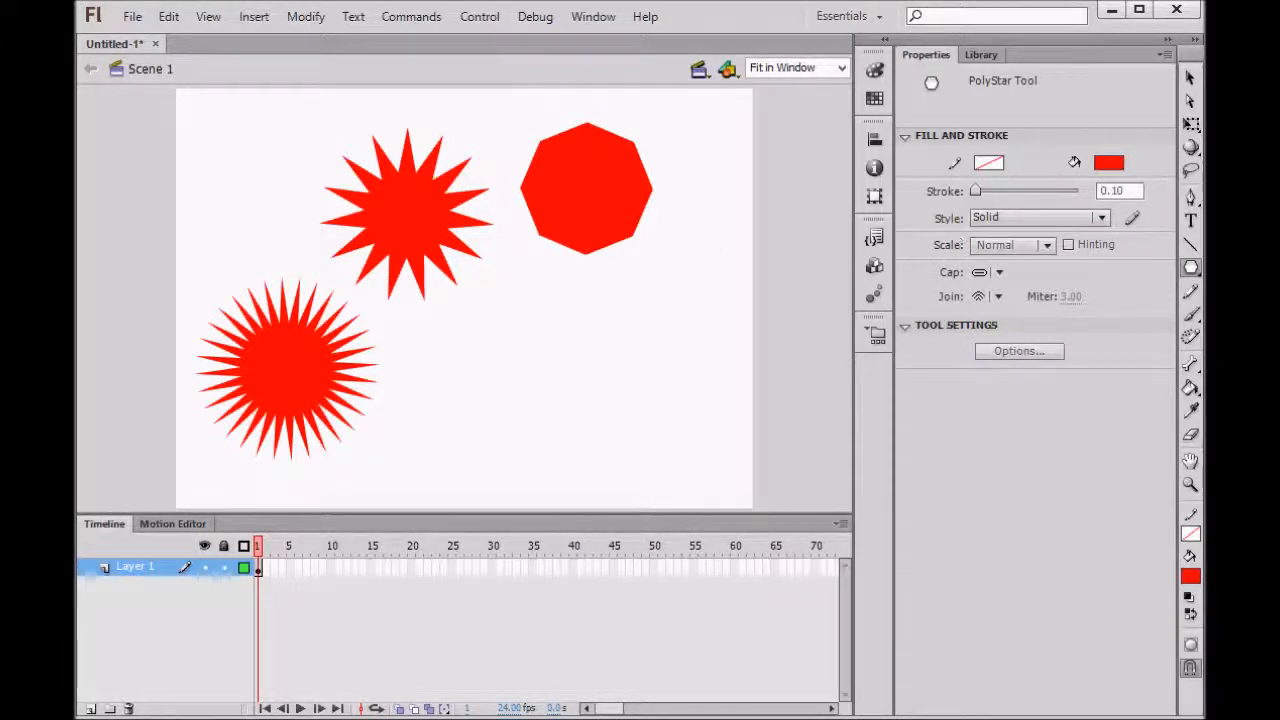
# Undo all three PolyStar shapes to clear the stage.
pyautogui.hotkey('ctrl', 'z')
pyautogui.hotkey('ctrl', 'z')
pyautogui.hotkey('ctrl', 'z')
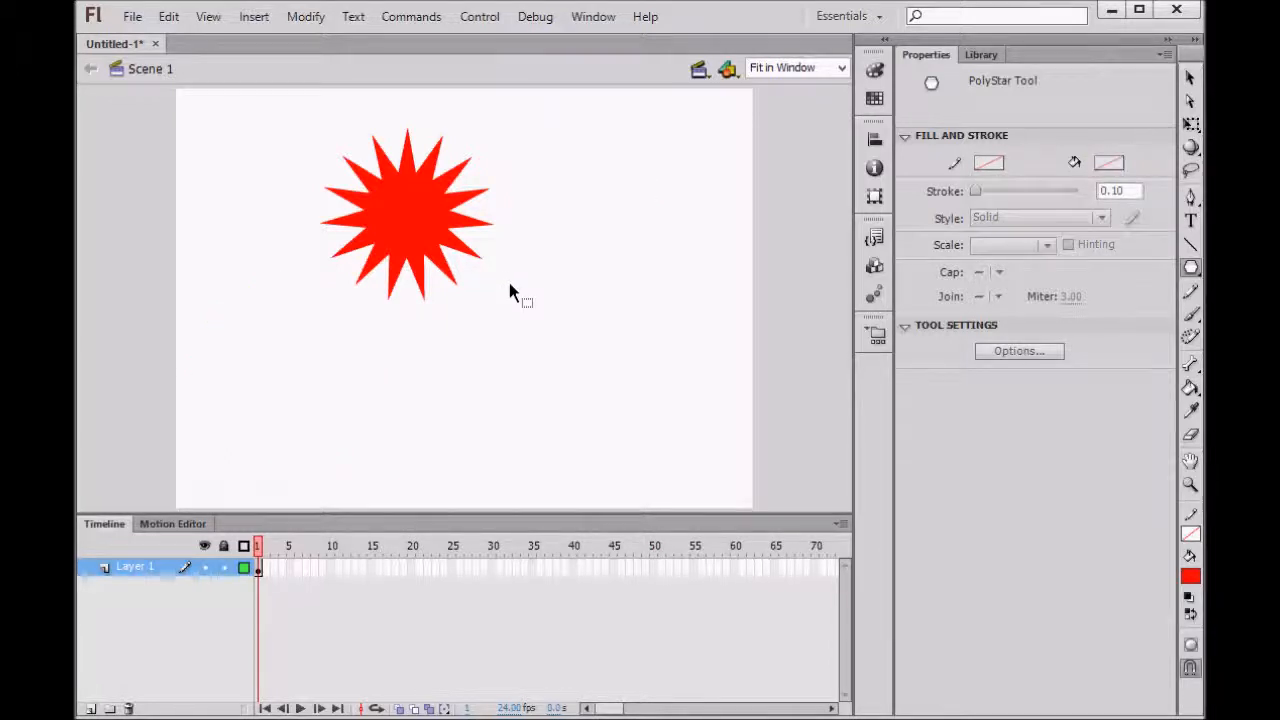
pyautogui.click(1191, 292)
pyautogui.click(1191, 313)
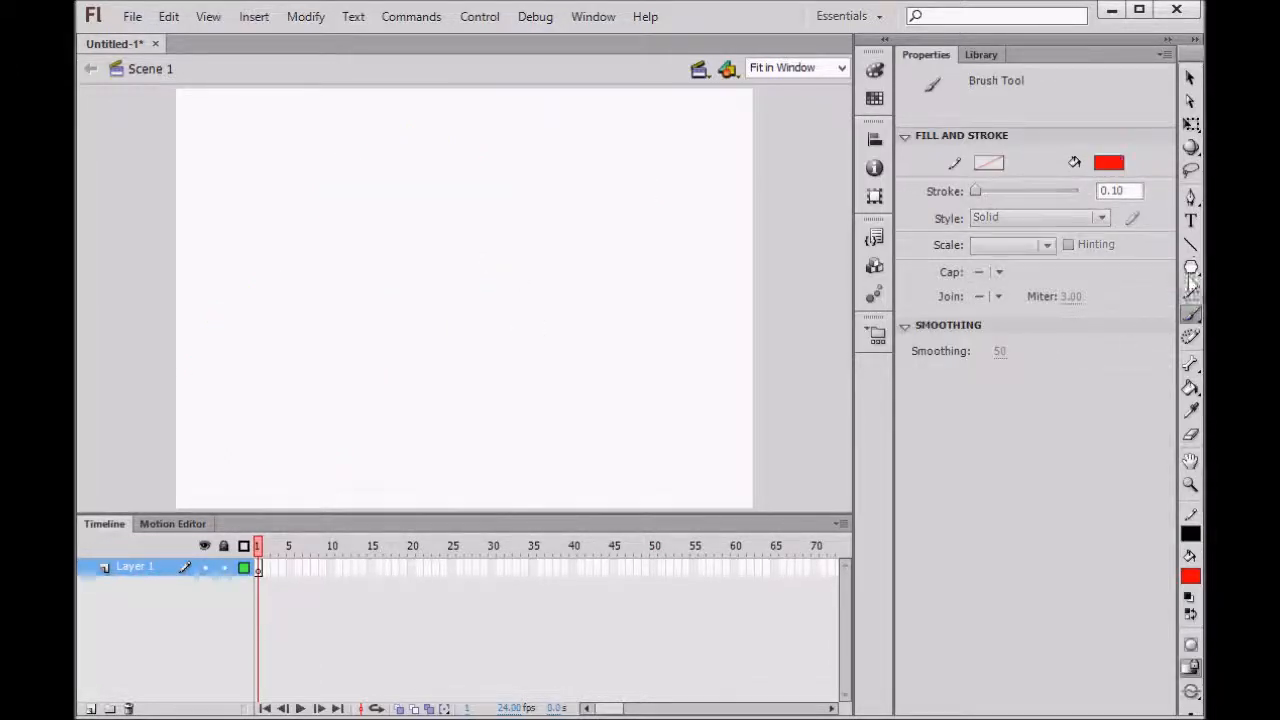
pyautogui.click(1191, 197)
pyautogui.moveTo(631, 229); pyautogui.dragTo(661, 189)
pyautogui.press('Escape')
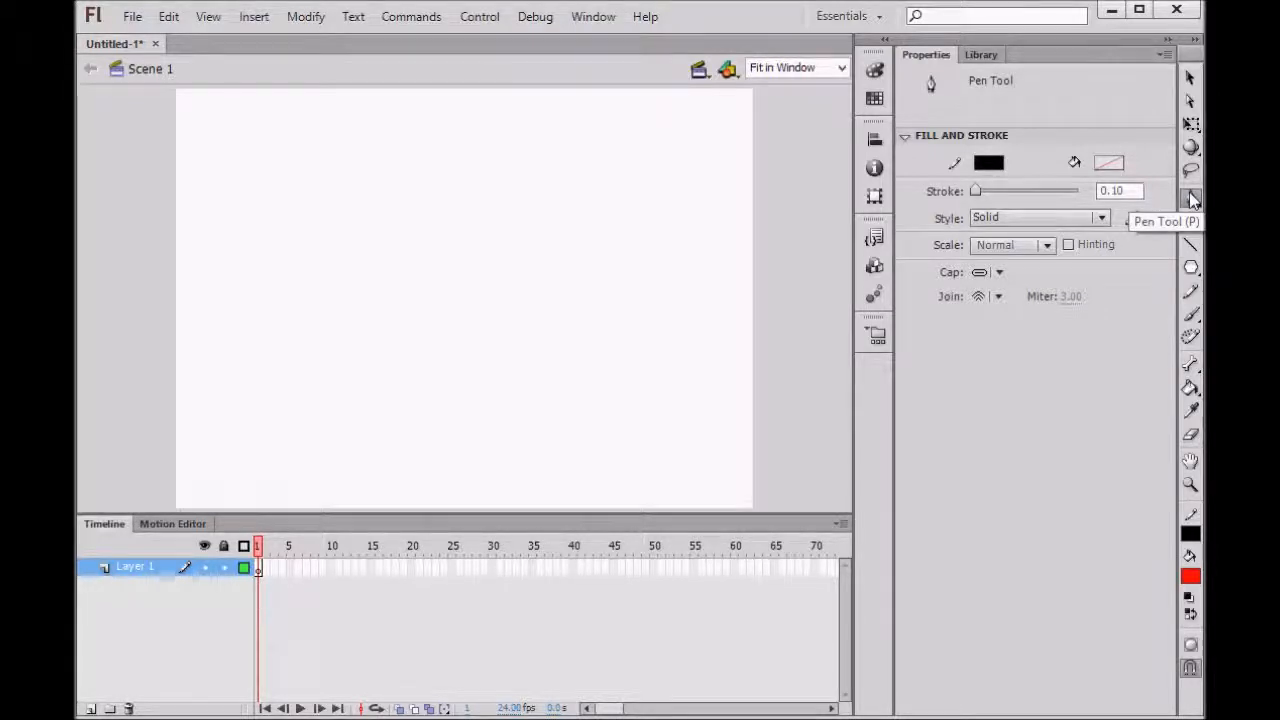
# Draw a black wavy line across the upper part of the stage with the Pencil tool.
pyautogui.click(1190, 291)
pyautogui.moveTo(699, 196)
pyautogui.mouseDown()
pyautogui.moveTo(669, 156)
pyautogui.moveTo(588, 207)
pyautogui.moveTo(514, 165)
pyautogui.moveTo(434, 232)
pyautogui.moveTo(320, 187)
pyautogui.moveTo(260, 247)
pyautogui.mouseUp()
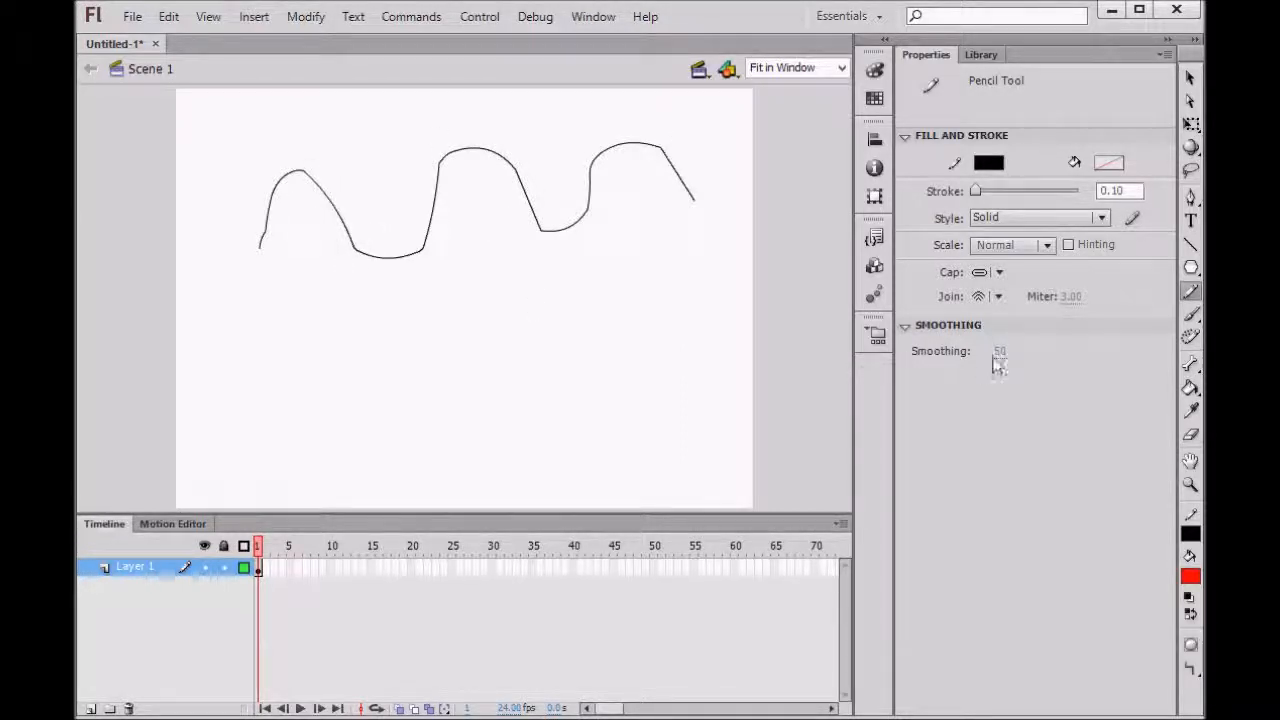
# Paint two wavy red strokes below the pencil line with the Brush tool.
pyautogui.click(1192, 314)
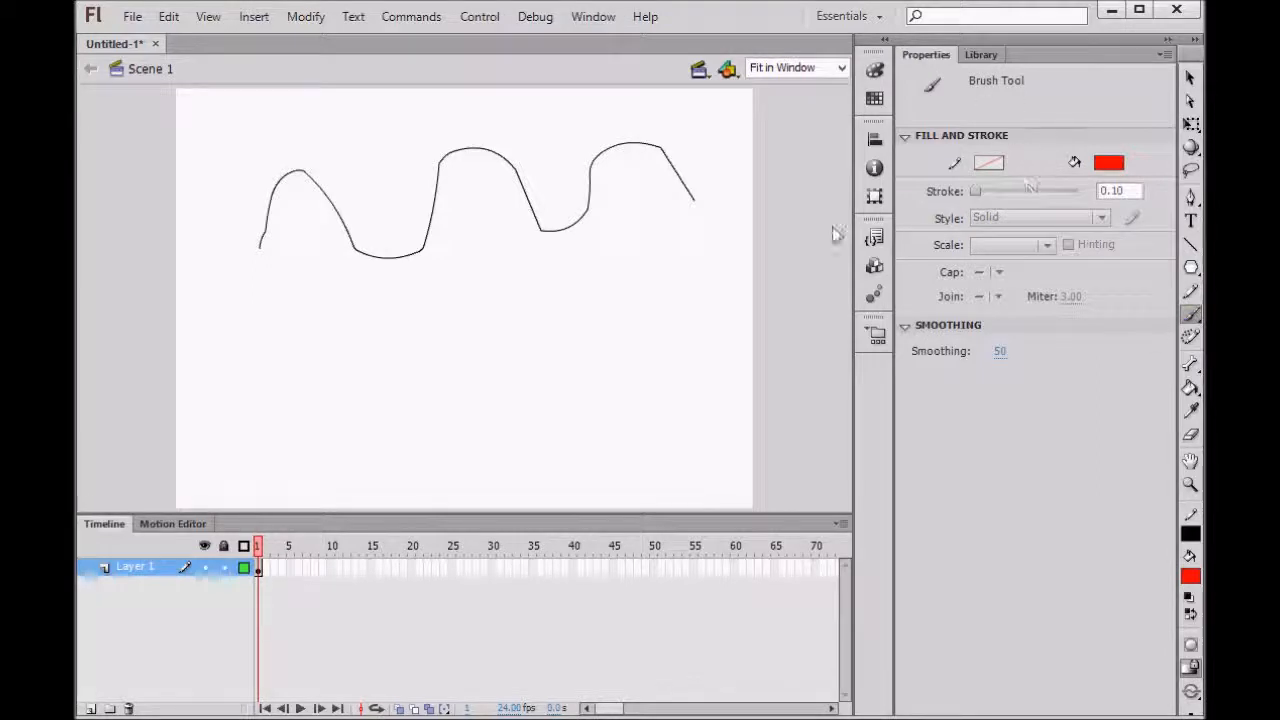
pyautogui.moveTo(684, 364); pyautogui.dragTo(675, 301)
pyautogui.moveTo(610, 378)
pyautogui.mouseDown()
pyautogui.moveTo(502, 310)
pyautogui.moveTo(431, 359)
pyautogui.moveTo(331, 354)
pyautogui.mouseUp()
pyautogui.moveTo(312, 426)
pyautogui.mouseDown()
pyautogui.moveTo(358, 394)
pyautogui.moveTo(498, 428)
pyautogui.moveTo(689, 409)
pyautogui.mouseUp()
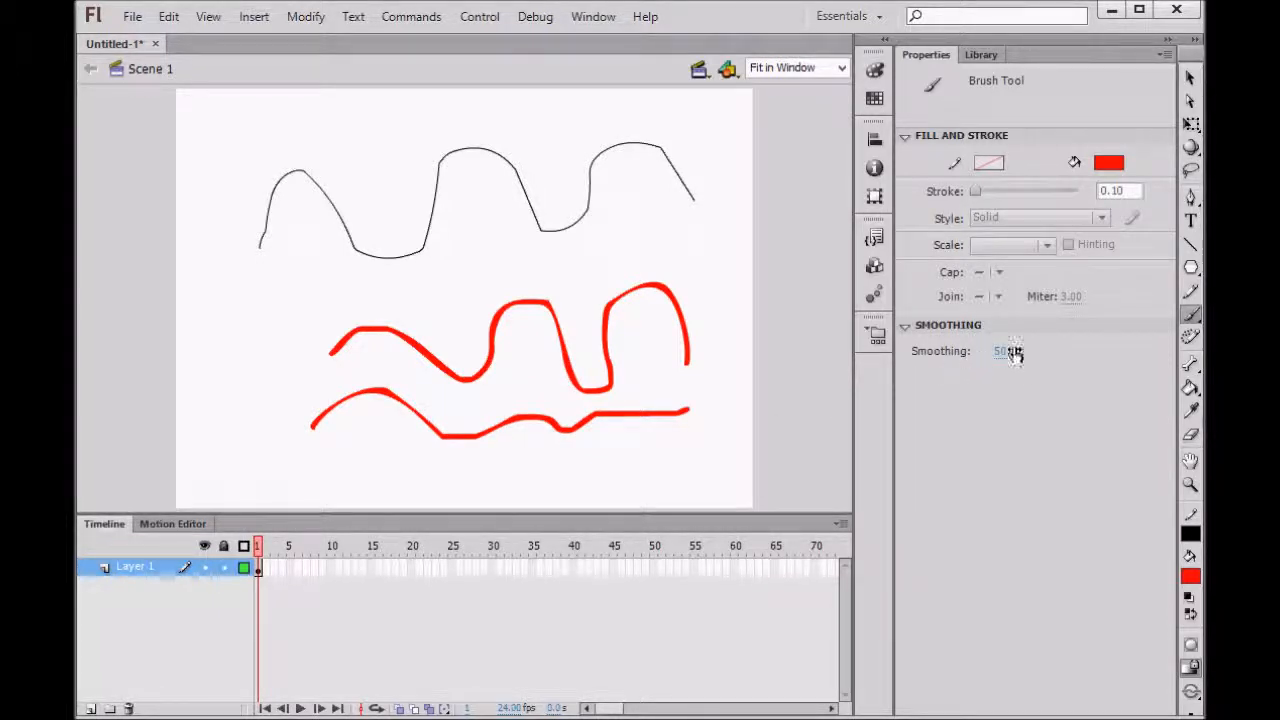
# Paint one red brush stroke at smoothing 100 above the existing red strokes and one at smoothing 0 below them.
pyautogui.moveTo(1002, 365); pyautogui.dragTo(1123, 369)
pyautogui.moveTo(688, 256)
pyautogui.mouseDown()
pyautogui.moveTo(522, 252)
pyautogui.moveTo(427, 290)
pyautogui.mouseUp()
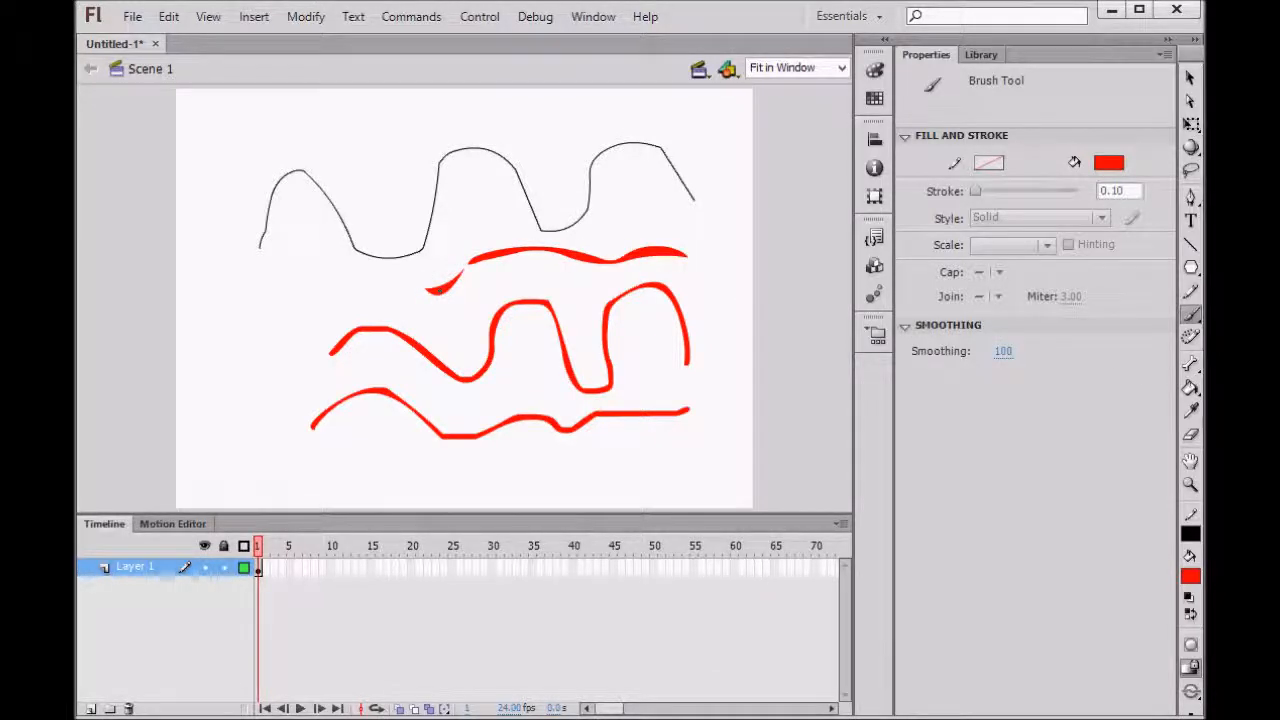
pyautogui.moveTo(901, 381); pyautogui.dragTo(847, 384)
pyautogui.moveTo(668, 466); pyautogui.dragTo(328, 466)
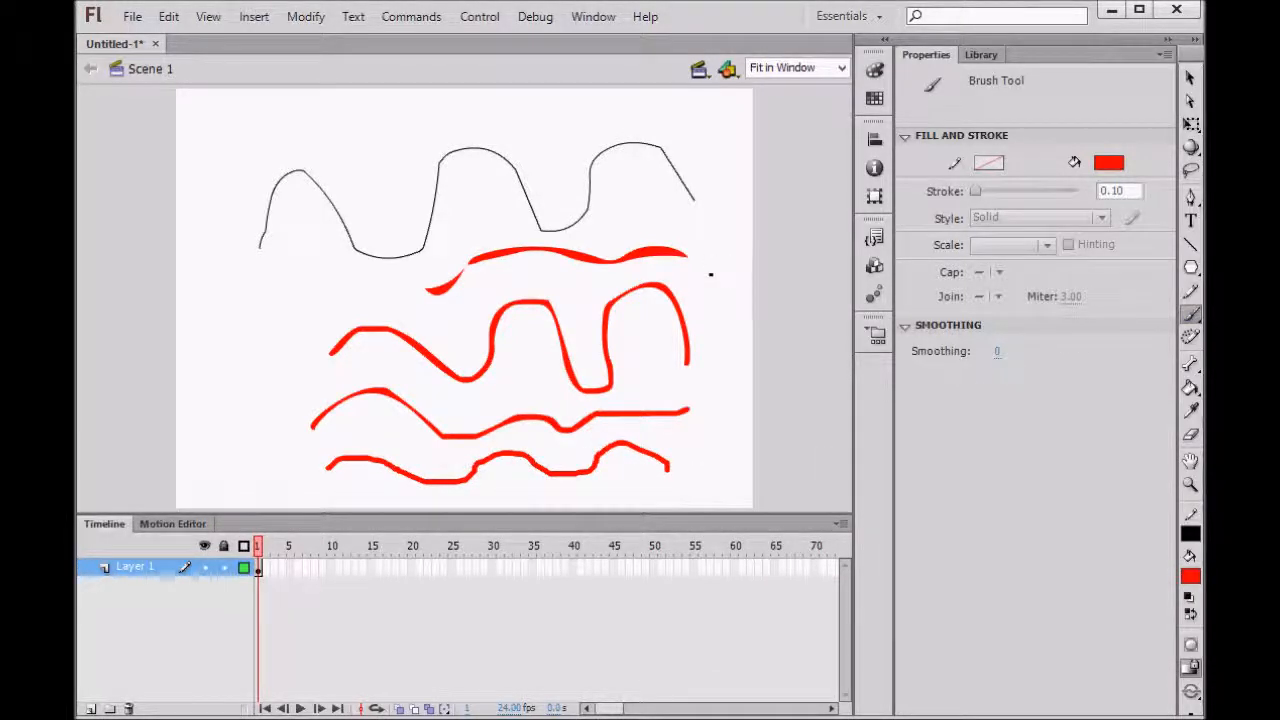
# Undo the pencil line and all four red brush strokes to clear the stage.
pyautogui.hotkey('ctrl', 'z')
pyautogui.hotkey('ctrl', 'z')
pyautogui.hotkey('ctrl', 'z')
pyautogui.hotkey('ctrl', 'z')
pyautogui.hotkey('ctrl', 'z')
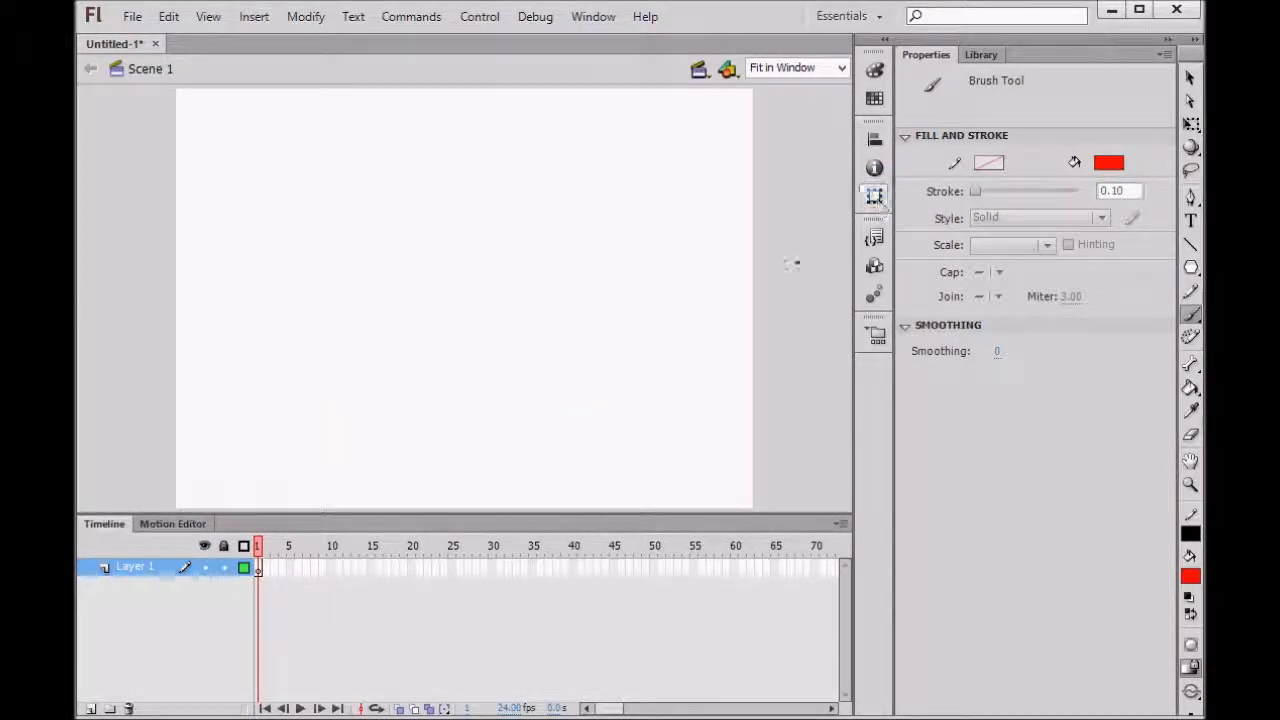
# Try filling the stage with the Deco tool's default Vine Fill pattern and undo the fill.
pyautogui.click(1190, 340)
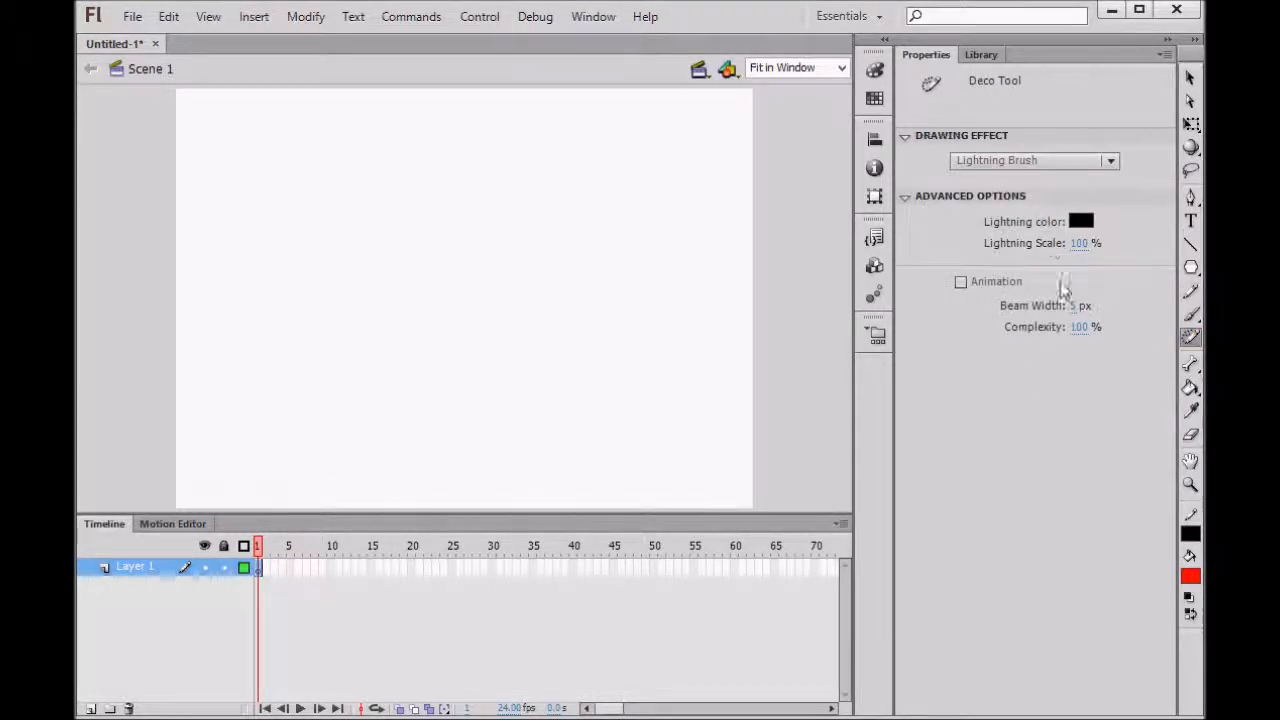
pyautogui.click(1112, 164)
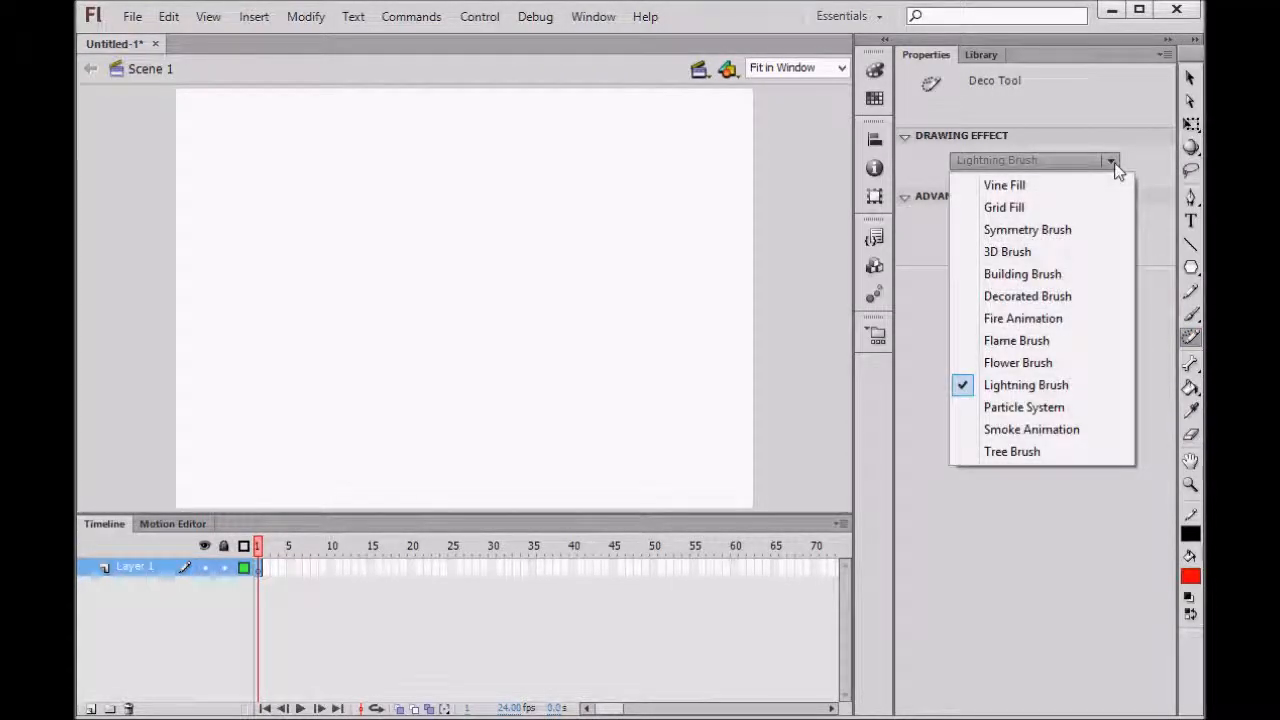
pyautogui.click(1002, 188)
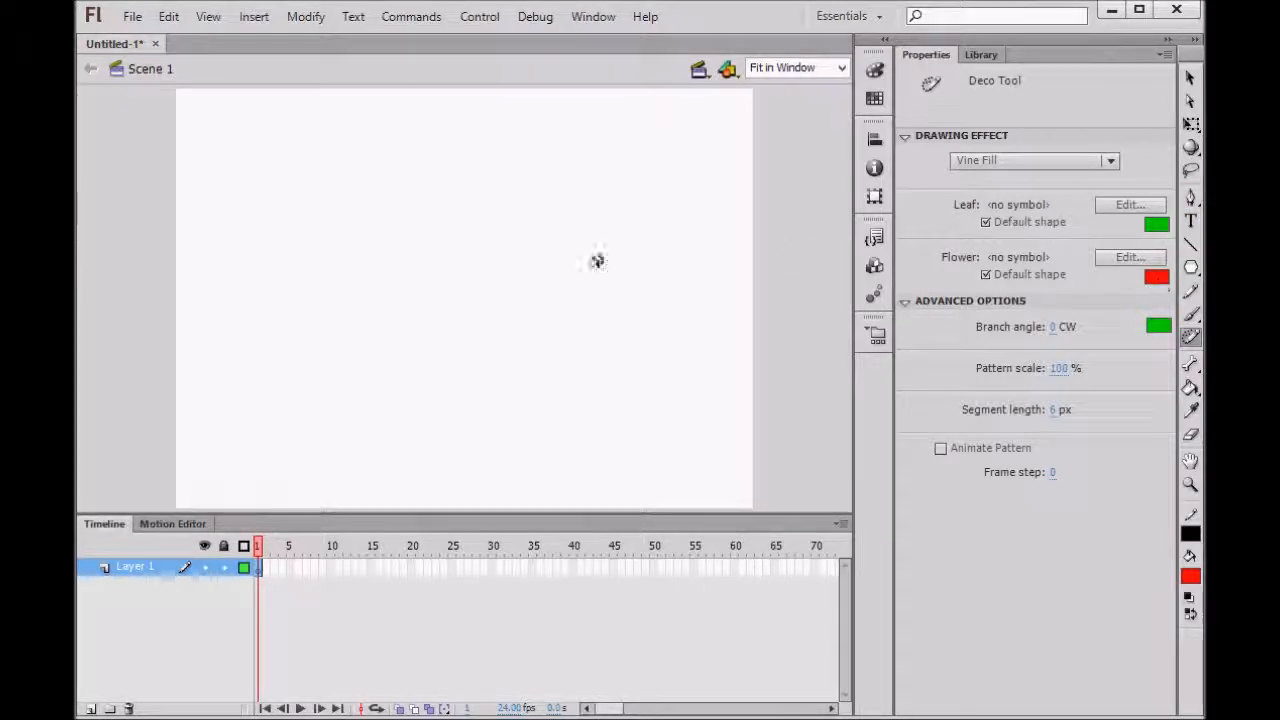
pyautogui.click(455, 313)
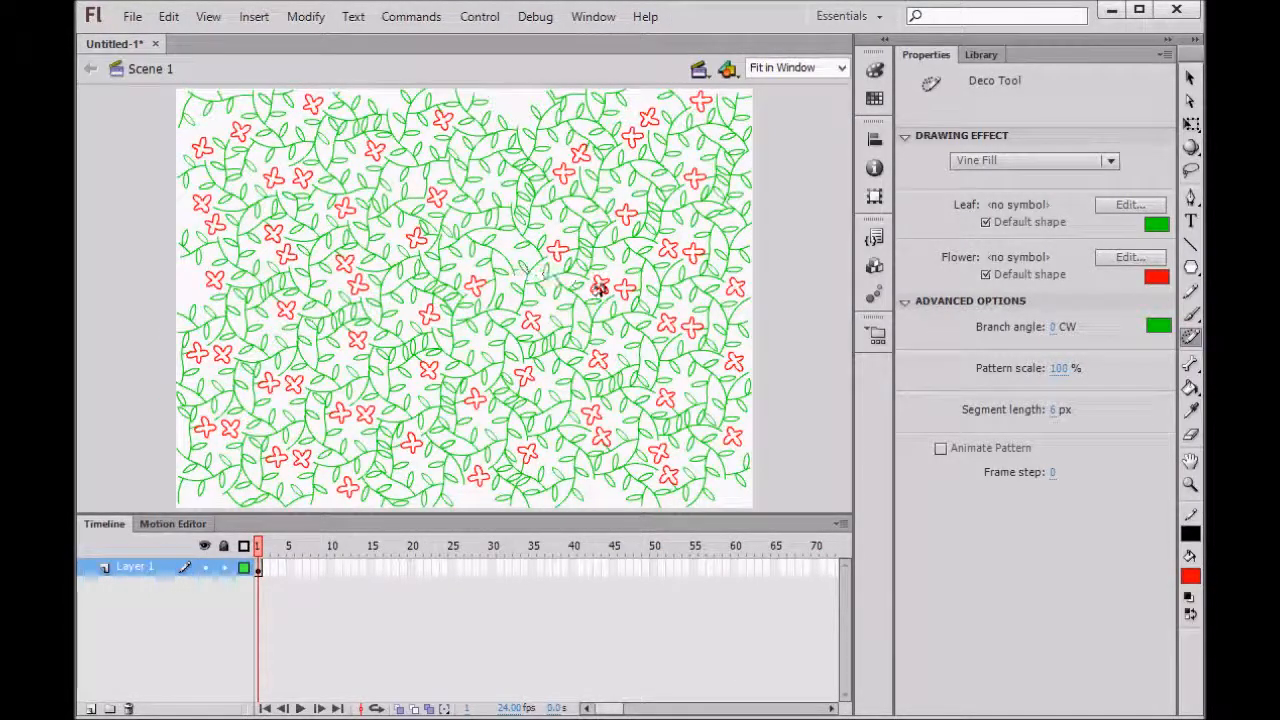
pyautogui.hotkey('ctrl', 'z')
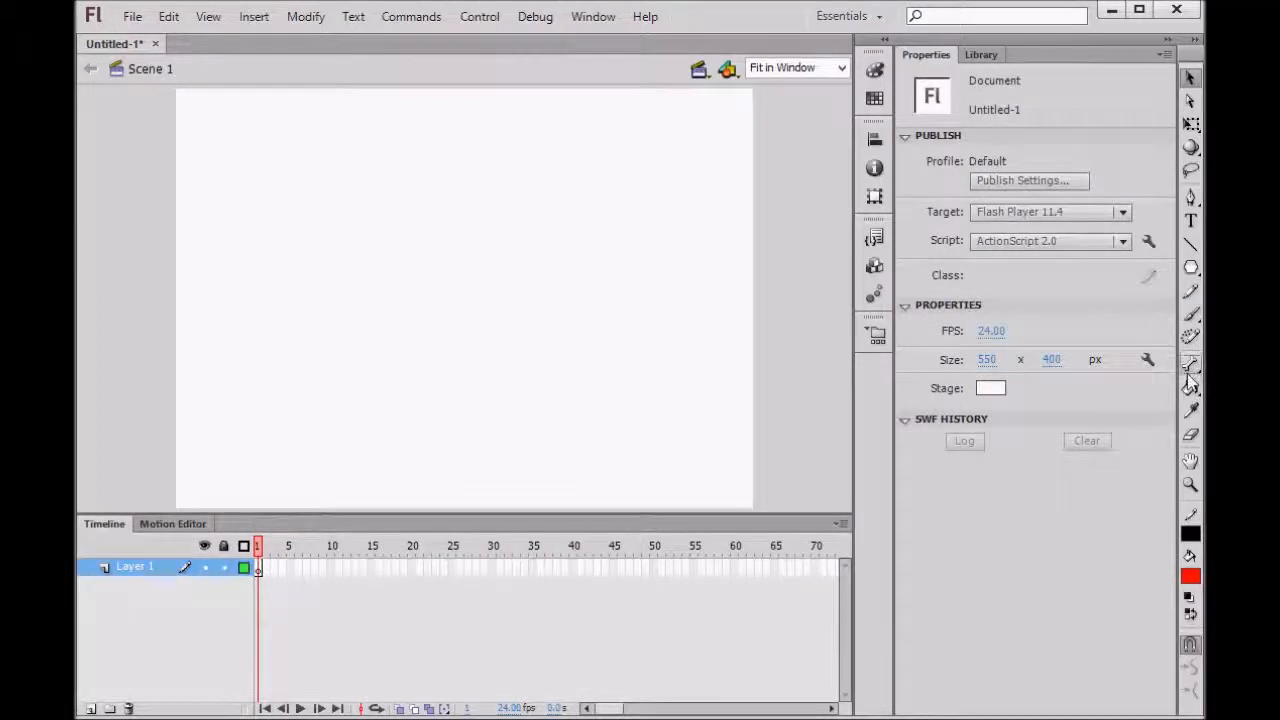
pyautogui.click(1192, 337)
pyautogui.click(1108, 160)
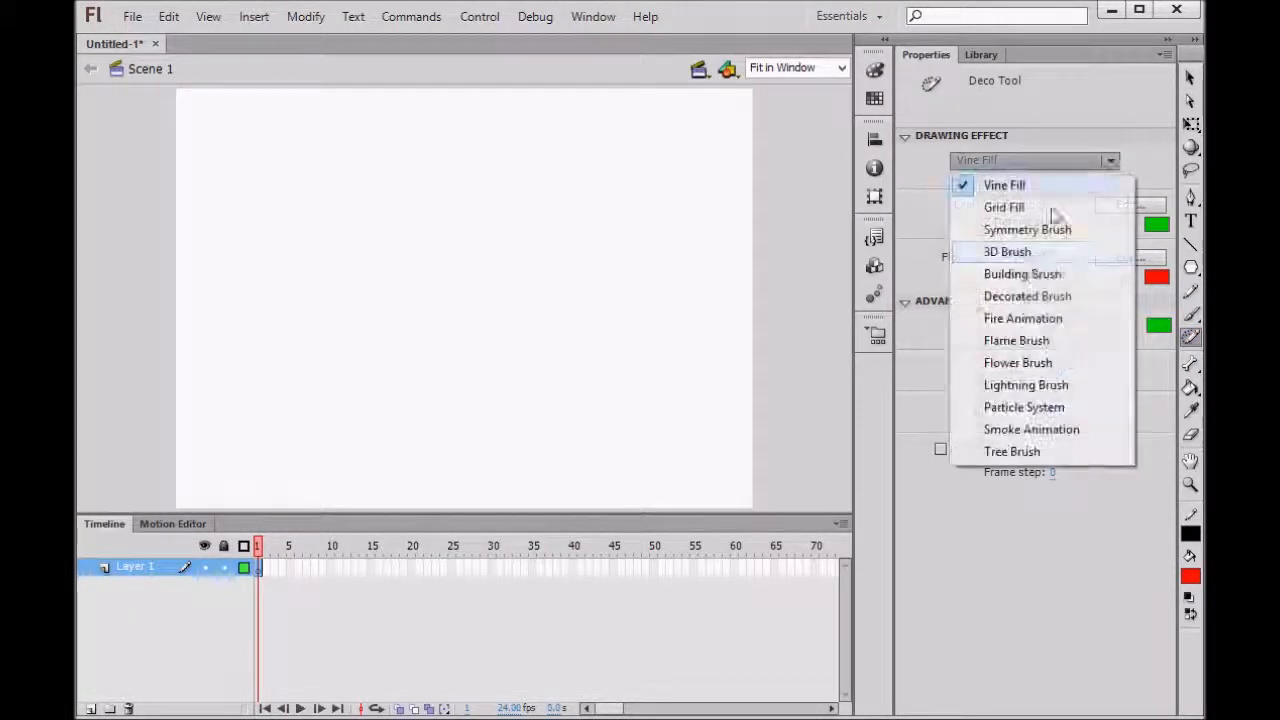
pyautogui.click(1015, 612)
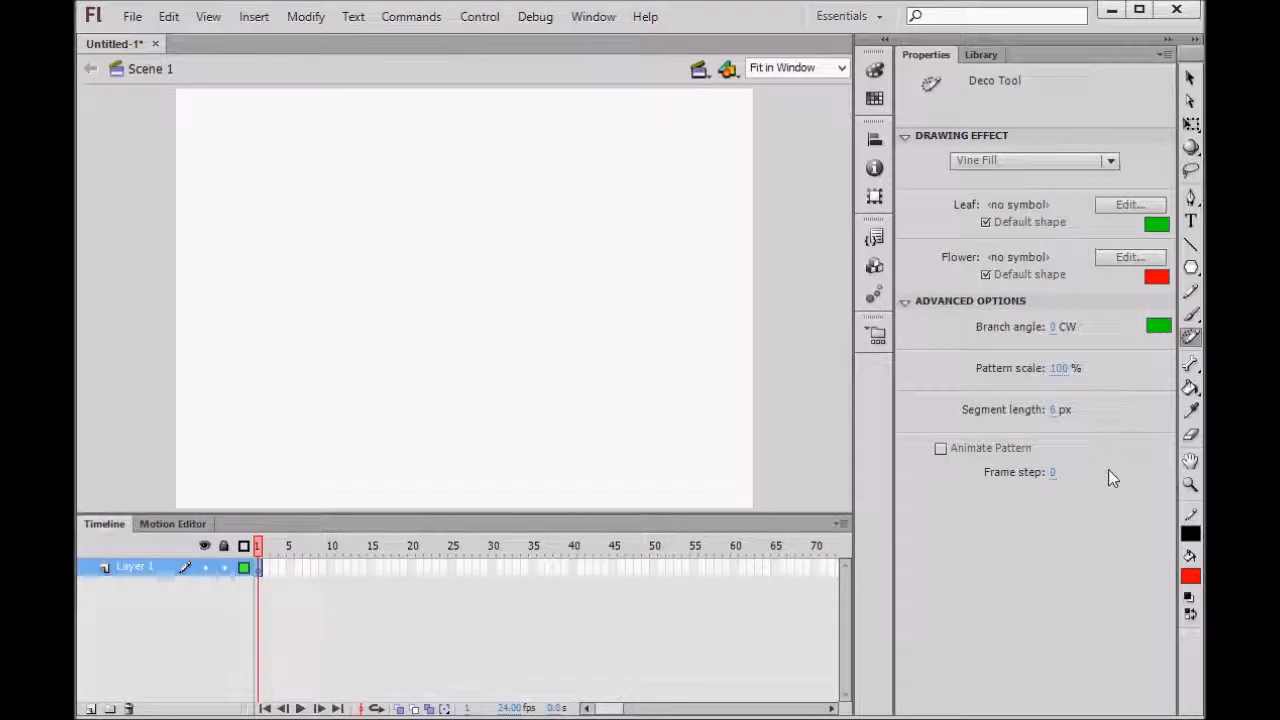
pyautogui.click(1191, 390)
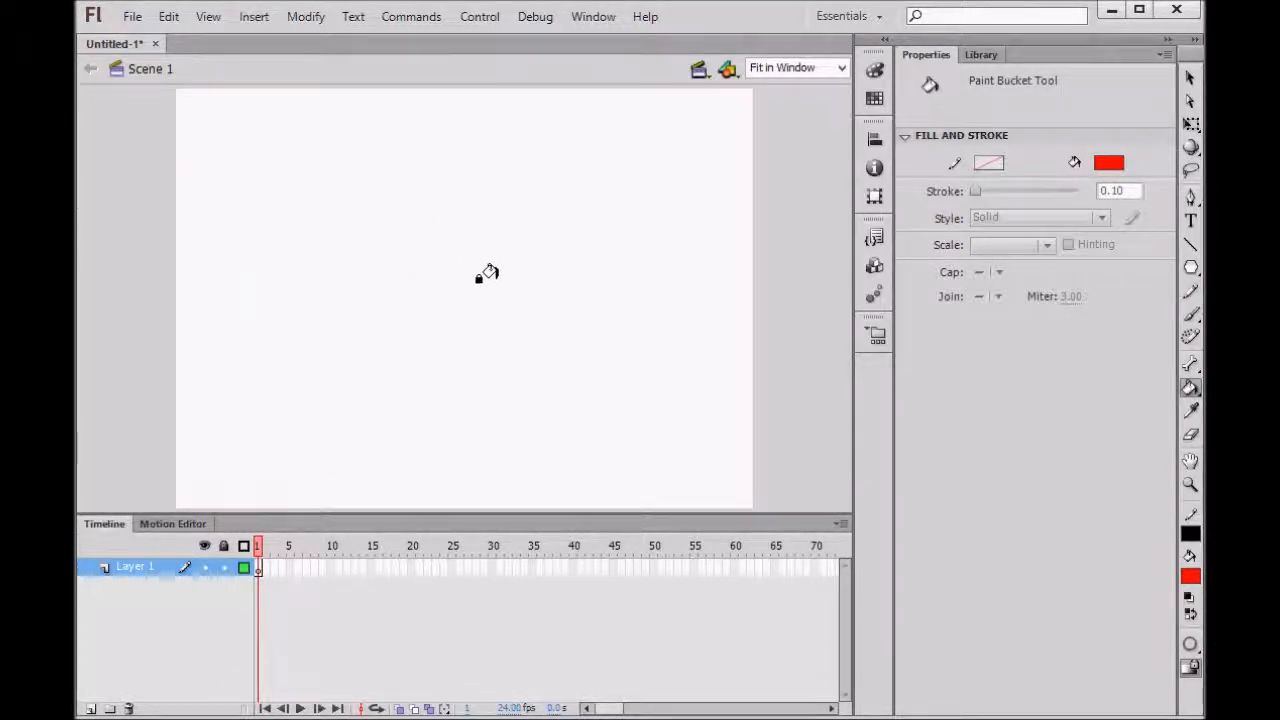
# Try green #00CC33 as the stage colour and set it back to white.
pyautogui.click(1191, 80)
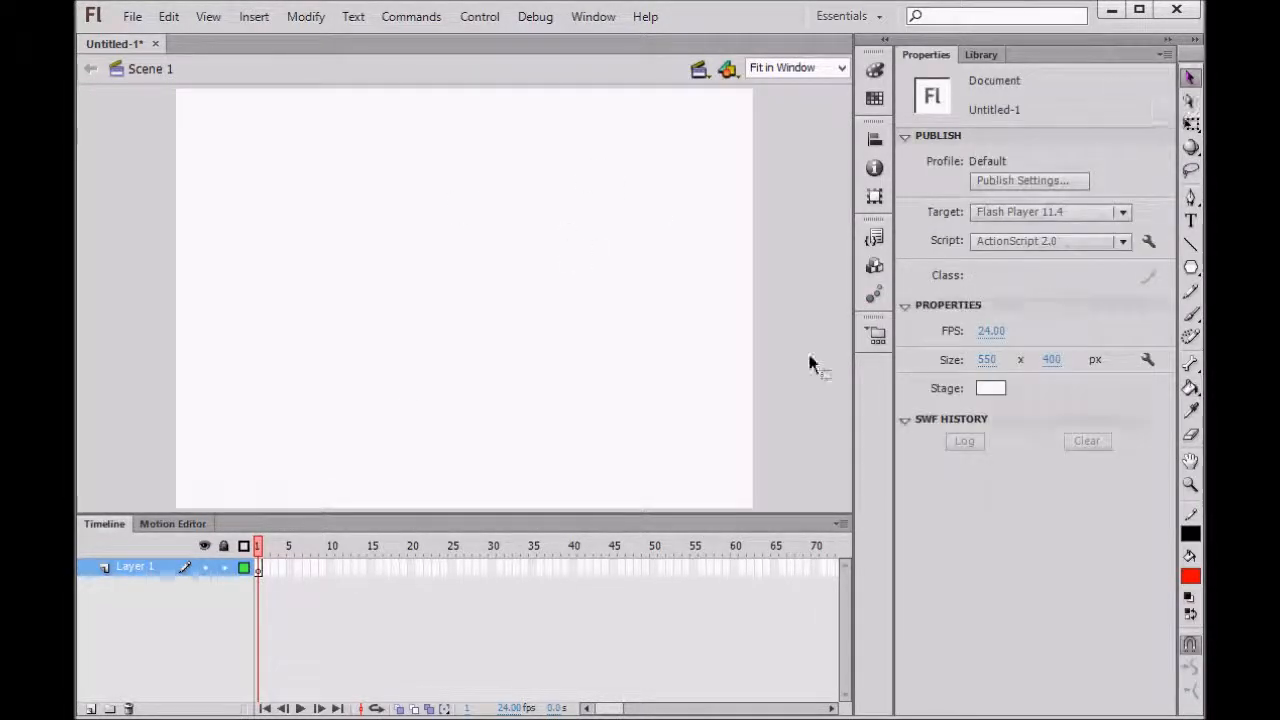
pyautogui.click(991, 388)
pyautogui.click(997, 443)
pyautogui.click(991, 388)
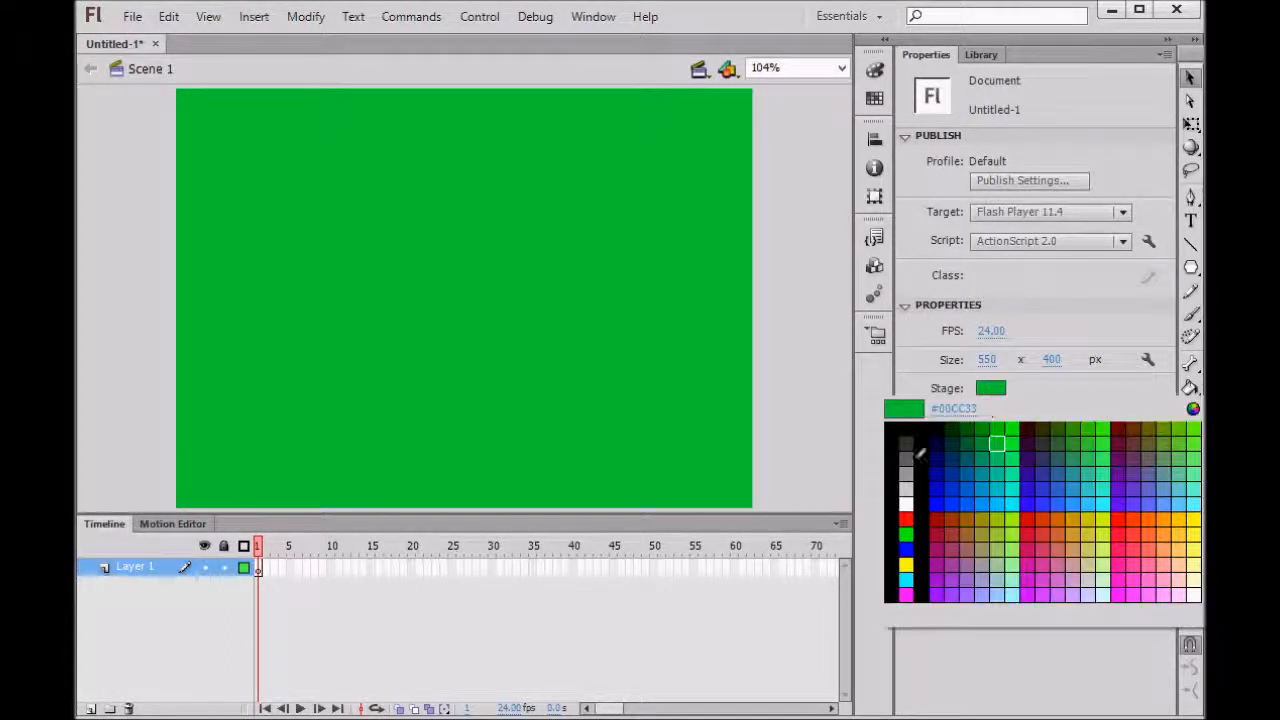
pyautogui.click(905, 503)
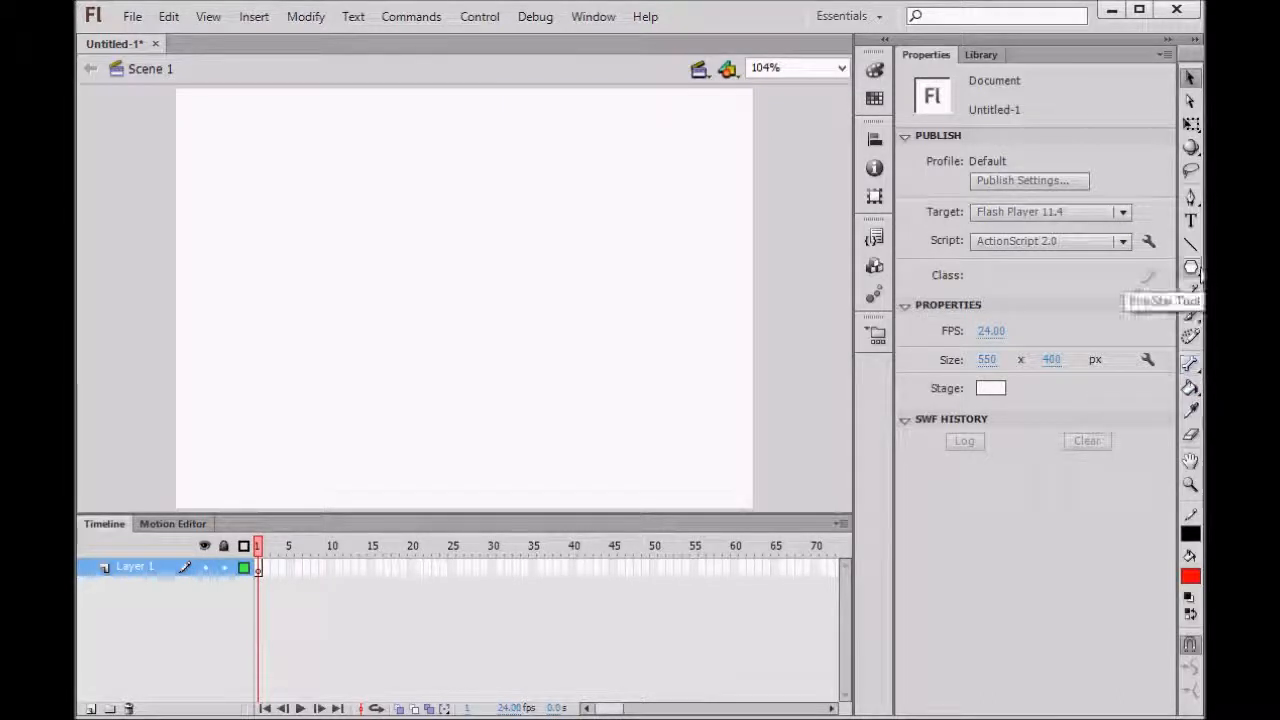
# Draw a large many-pointed star with a black outline and no fill on the upper part of the stage using the PolyStar tool.
pyautogui.click(1191, 270)
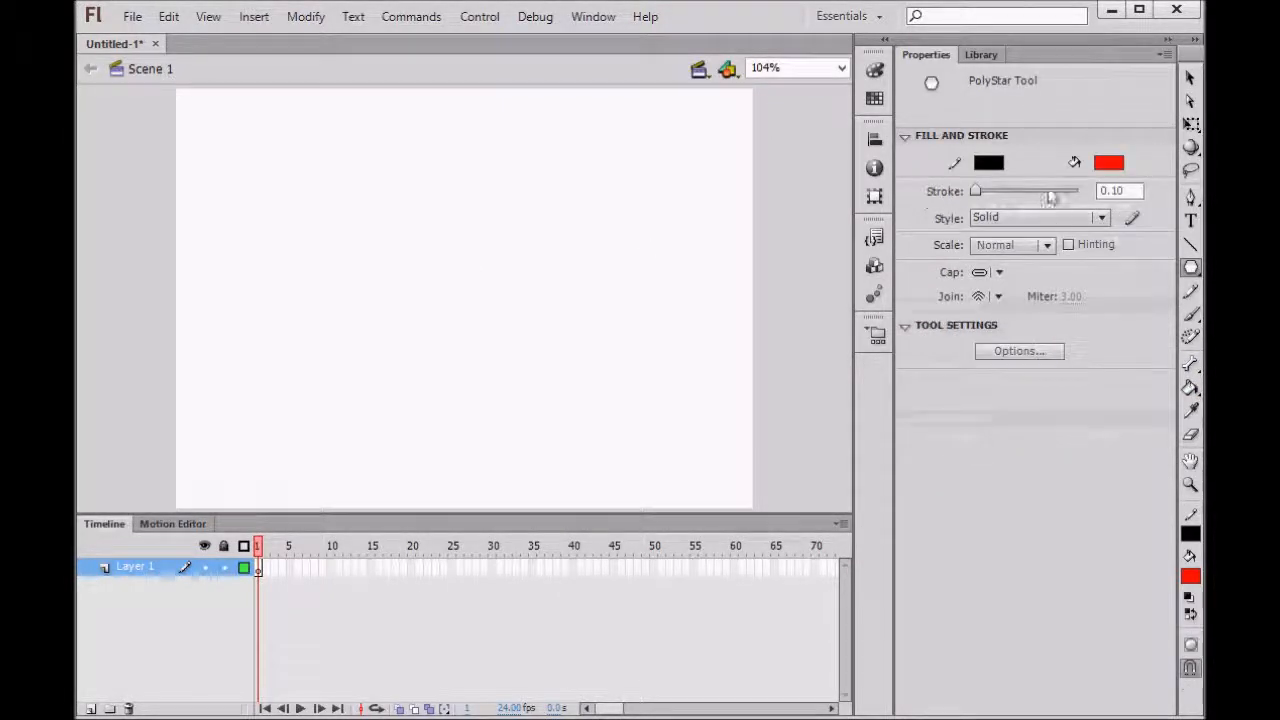
pyautogui.click(1110, 165)
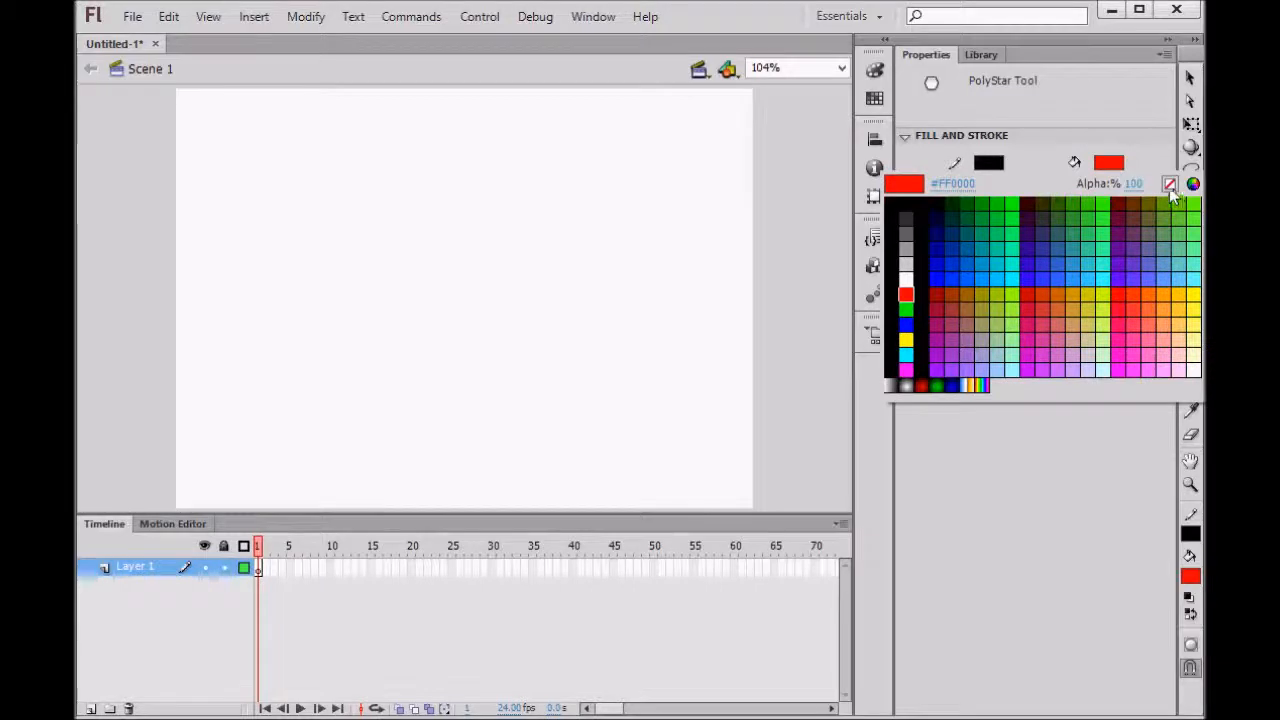
pyautogui.click(1169, 185)
pyautogui.moveTo(415, 243); pyautogui.dragTo(524, 336)
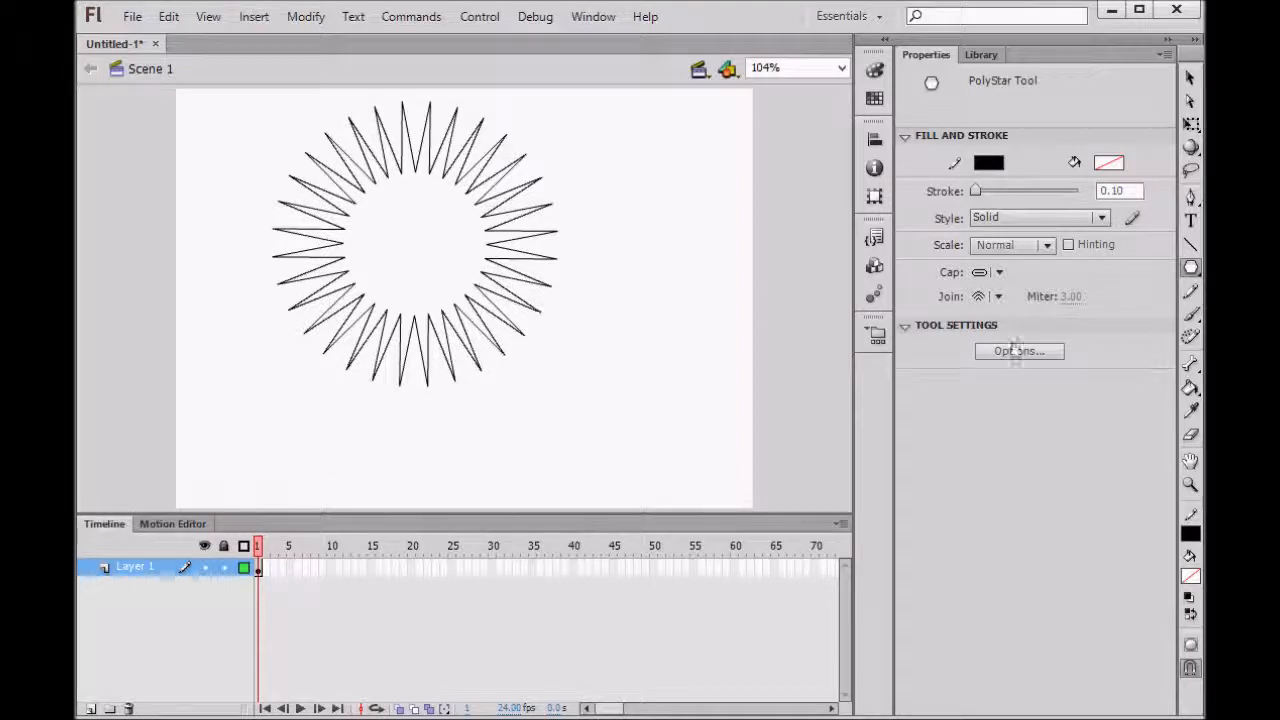
# Fill the inside of the star with blue #0099FF using the Paint Bucket tool.
pyautogui.click(1190, 388)
pyautogui.click(1108, 162)
pyautogui.click(996, 266)
pyautogui.click(414, 246)
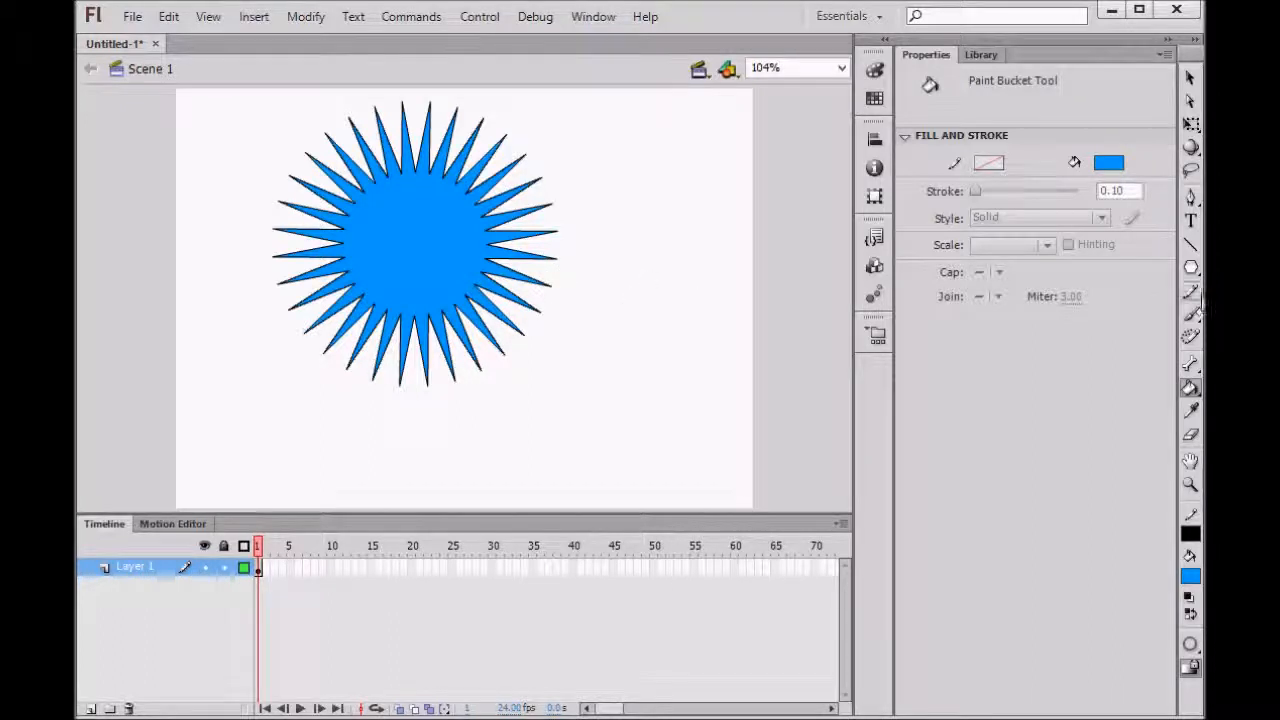
# Paint a closed, irregular black outline with the Brush tool on the stage below and to the right of the star.
pyautogui.click(1190, 291)
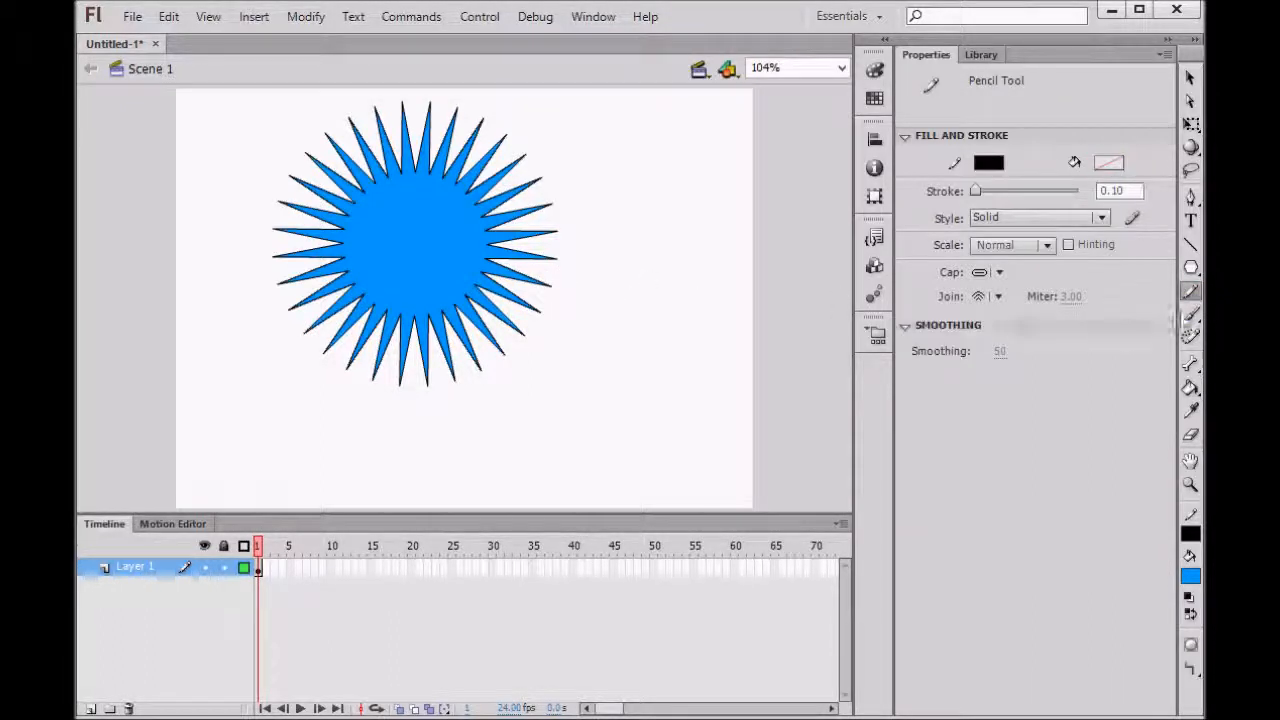
pyautogui.click(1190, 313)
pyautogui.click(1108, 162)
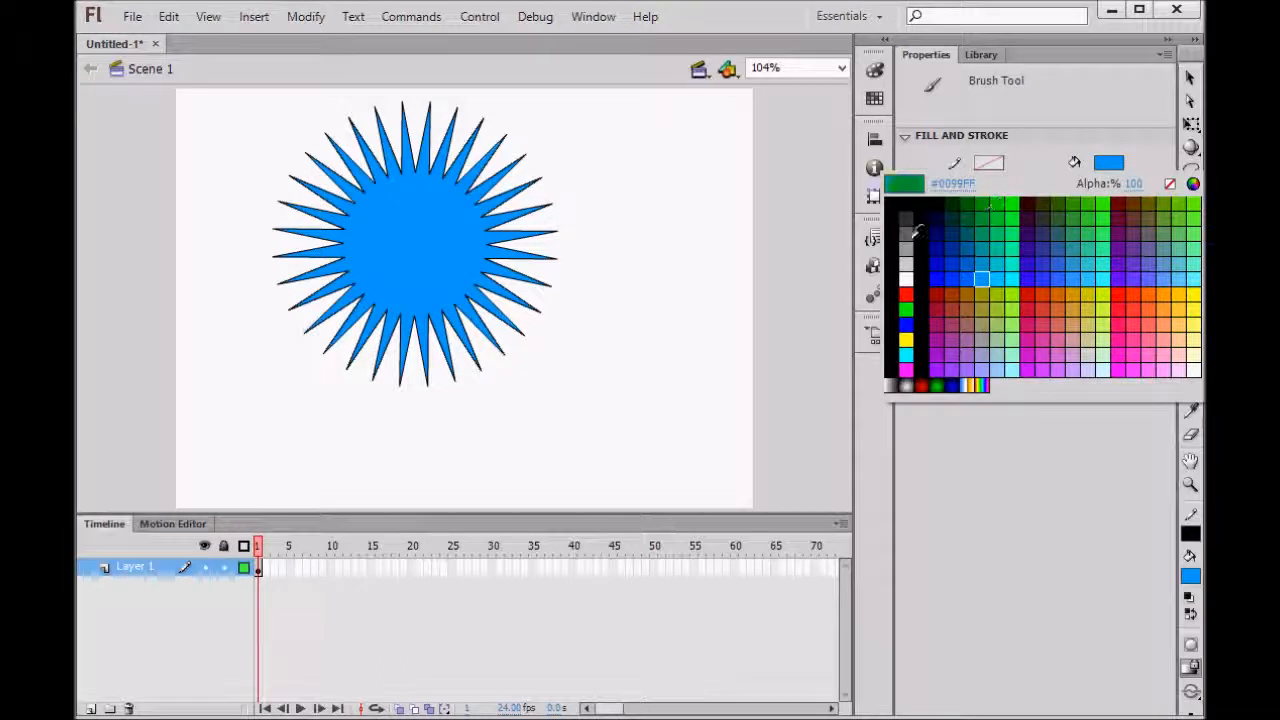
pyautogui.click(906, 216)
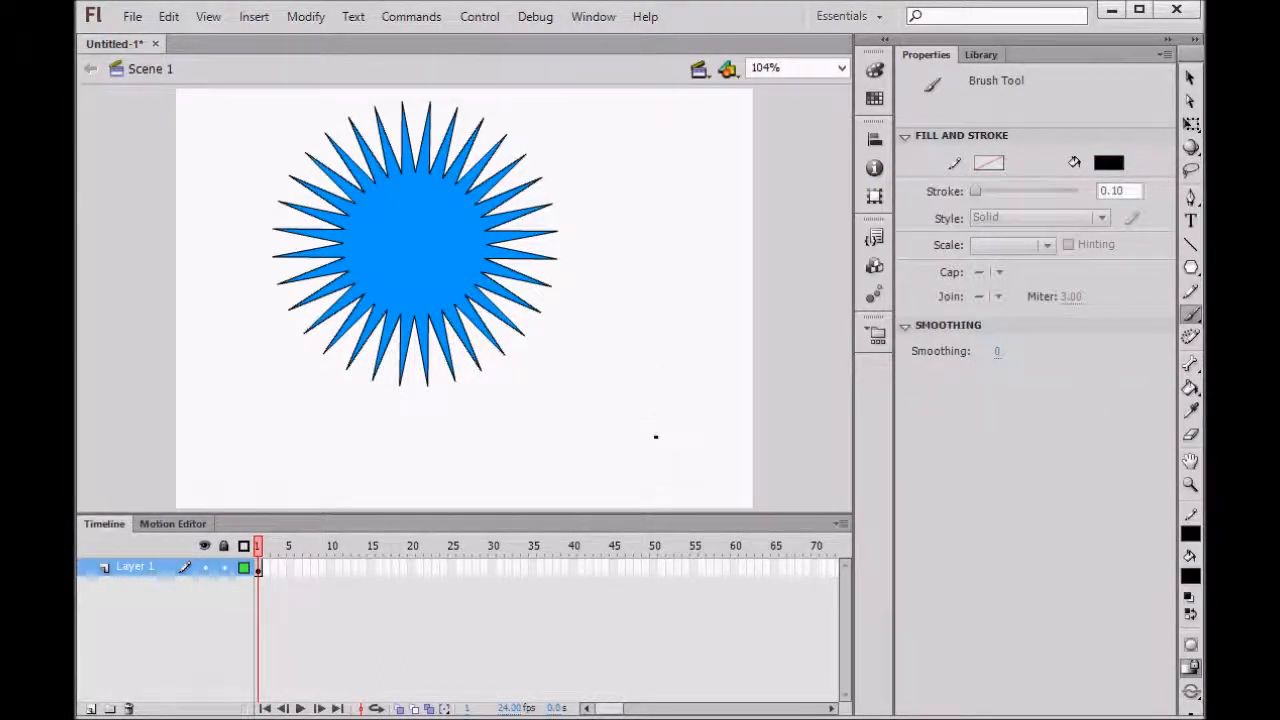
pyautogui.moveTo(614, 392)
pyautogui.mouseDown()
pyautogui.moveTo(566, 393)
pyautogui.moveTo(581, 471)
pyautogui.moveTo(489, 423)
pyautogui.moveTo(484, 451)
pyautogui.moveTo(556, 495)
pyautogui.moveTo(626, 494)
pyautogui.moveTo(643, 441)
pyautogui.moveTo(686, 418)
pyautogui.moveTo(688, 345)
pyautogui.mouseUp()
pyautogui.moveTo(632, 401); pyautogui.dragTo(612, 398)
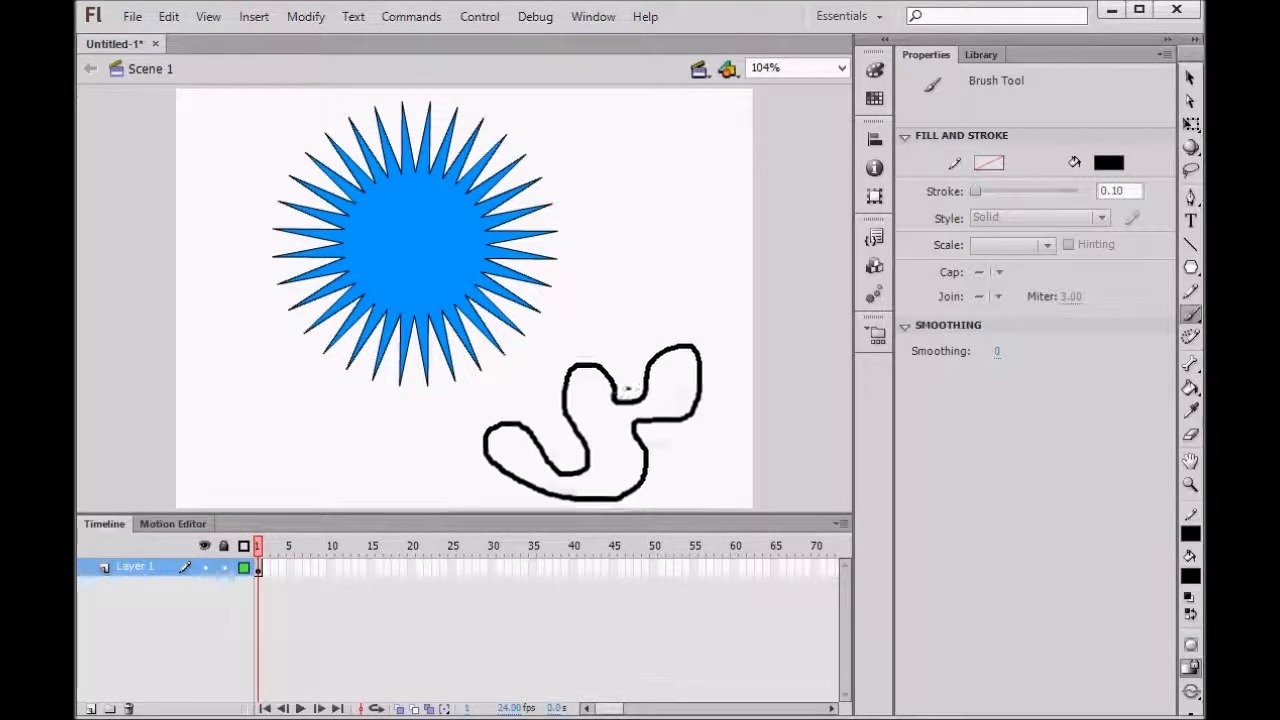
# Fill the irregular black brush outline with crimson pink using the Paint Bucket tool.
pyautogui.click(1190, 388)
pyautogui.click(1108, 162)
pyautogui.click(1040, 322)
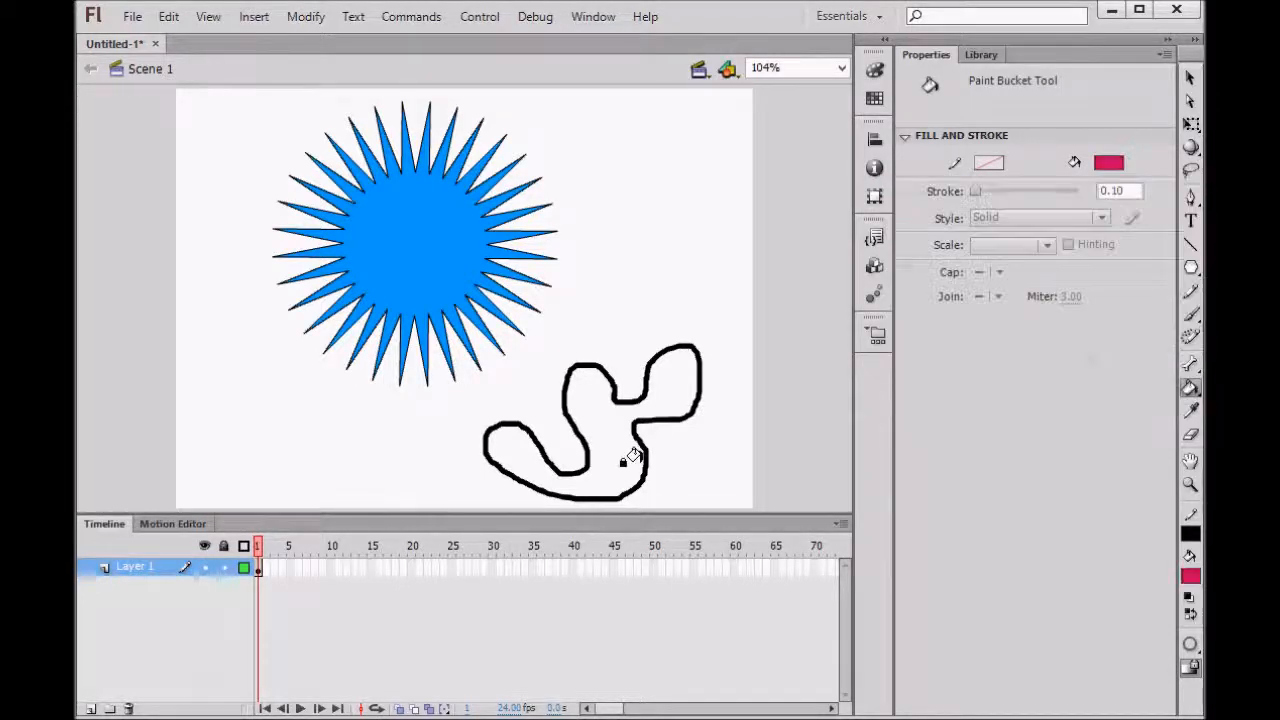
pyautogui.click(603, 453)
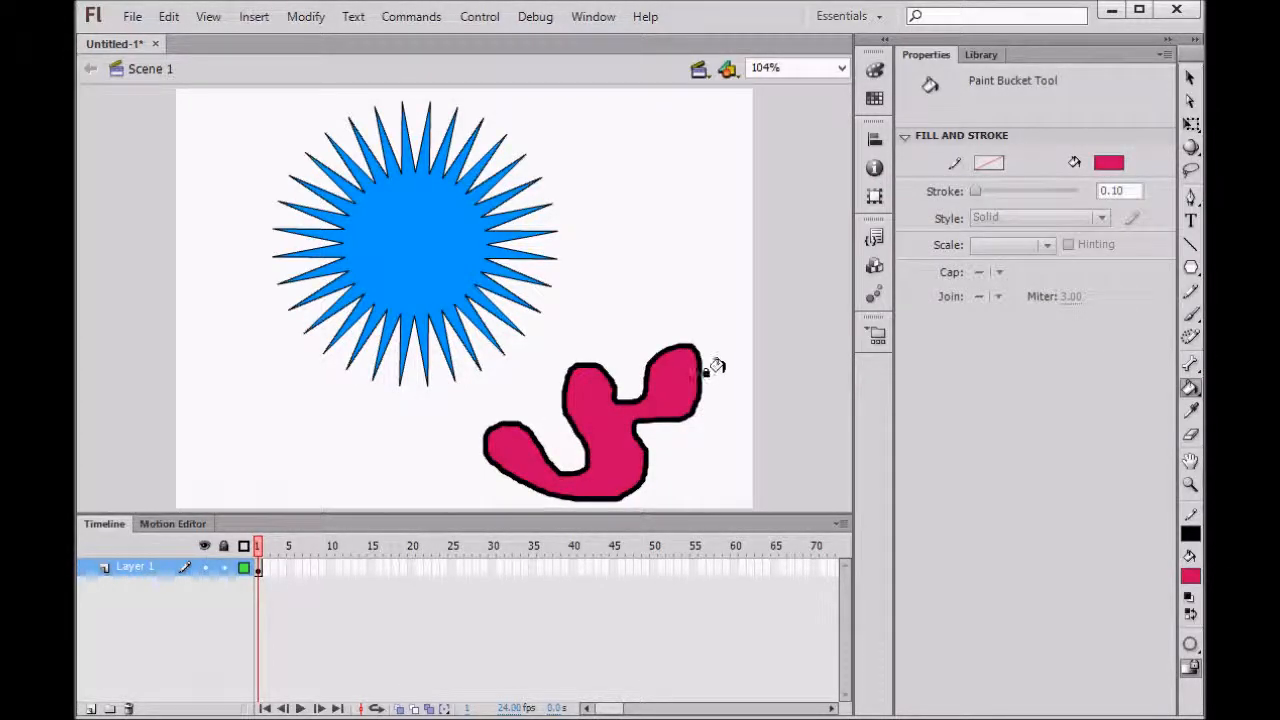
# Paint a small curved dark green outline above the pink shape with the Brush tool, leaving a small gap in it.
pyautogui.click(1190, 313)
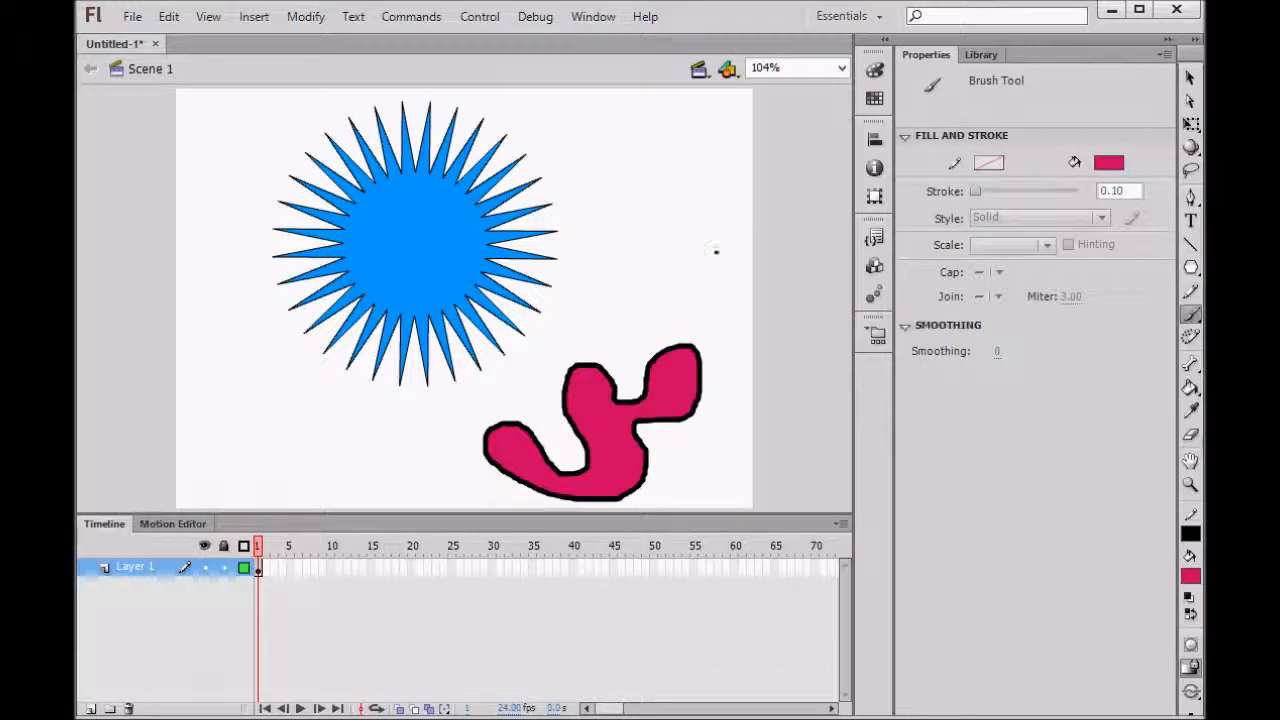
pyautogui.click(1108, 162)
pyautogui.click(972, 204)
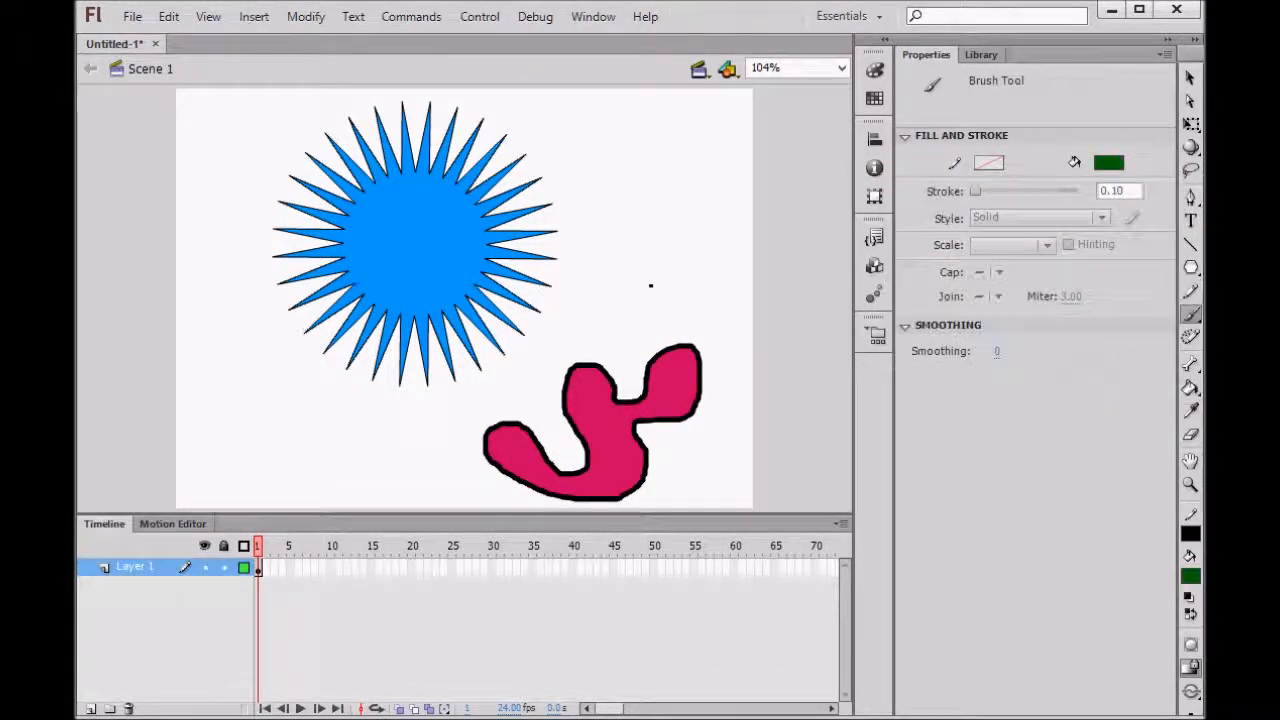
pyautogui.moveTo(642, 284)
pyautogui.mouseDown()
pyautogui.moveTo(686, 232)
pyautogui.moveTo(628, 254)
pyautogui.moveTo(618, 294)
pyautogui.moveTo(640, 298)
pyautogui.mouseUp()
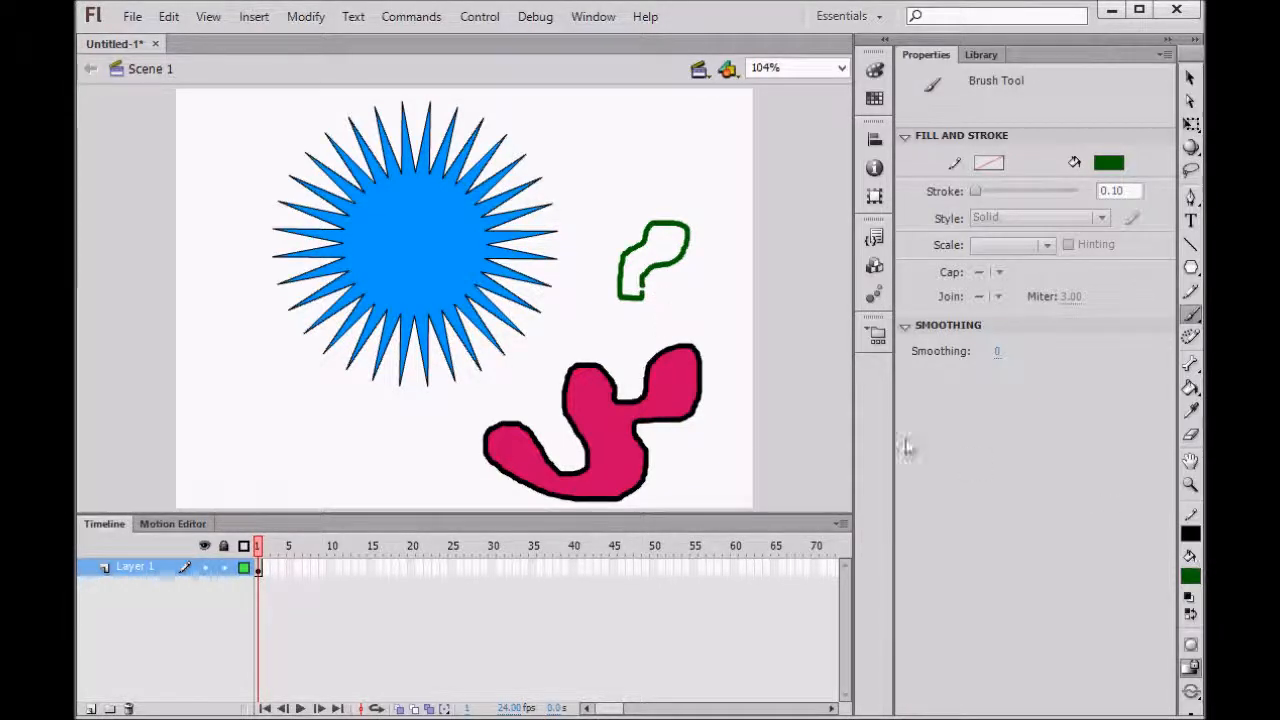
# Sample the star's blue fill with the Eyedropper tool and erase an irregular hole in the star's centre.
pyautogui.click(1190, 387)
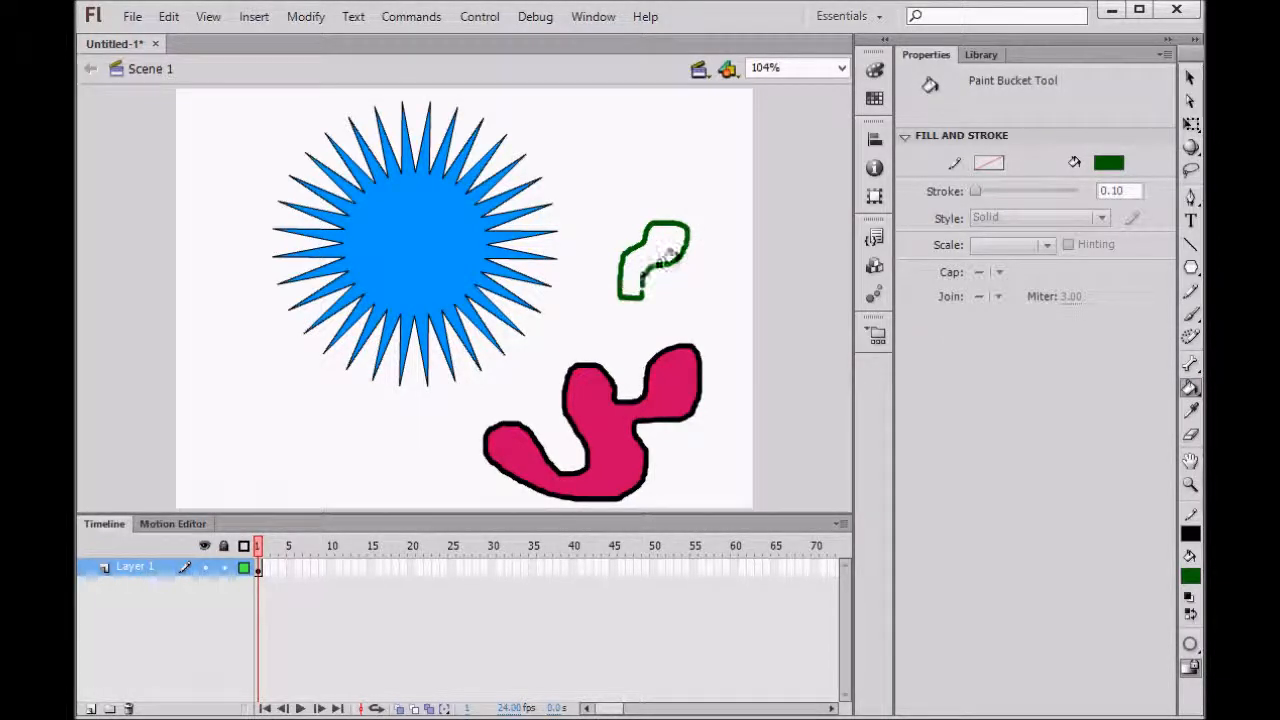
pyautogui.click(1191, 412)
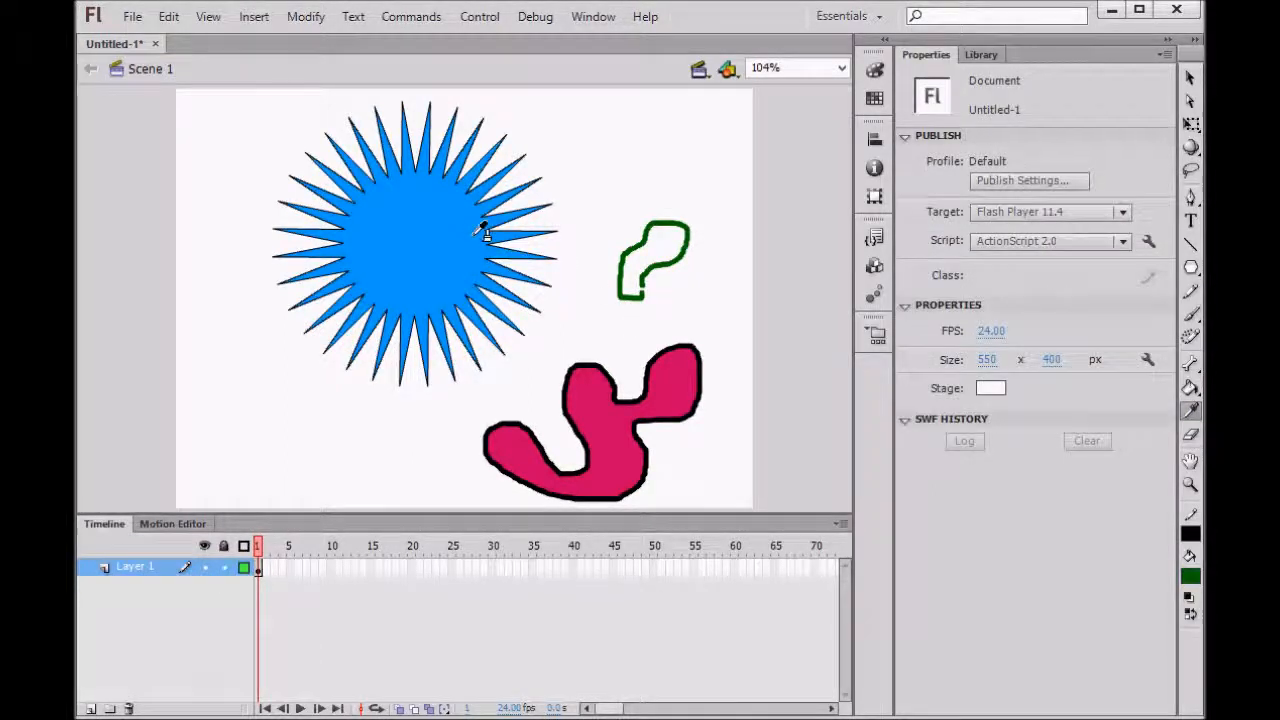
pyautogui.click(446, 231)
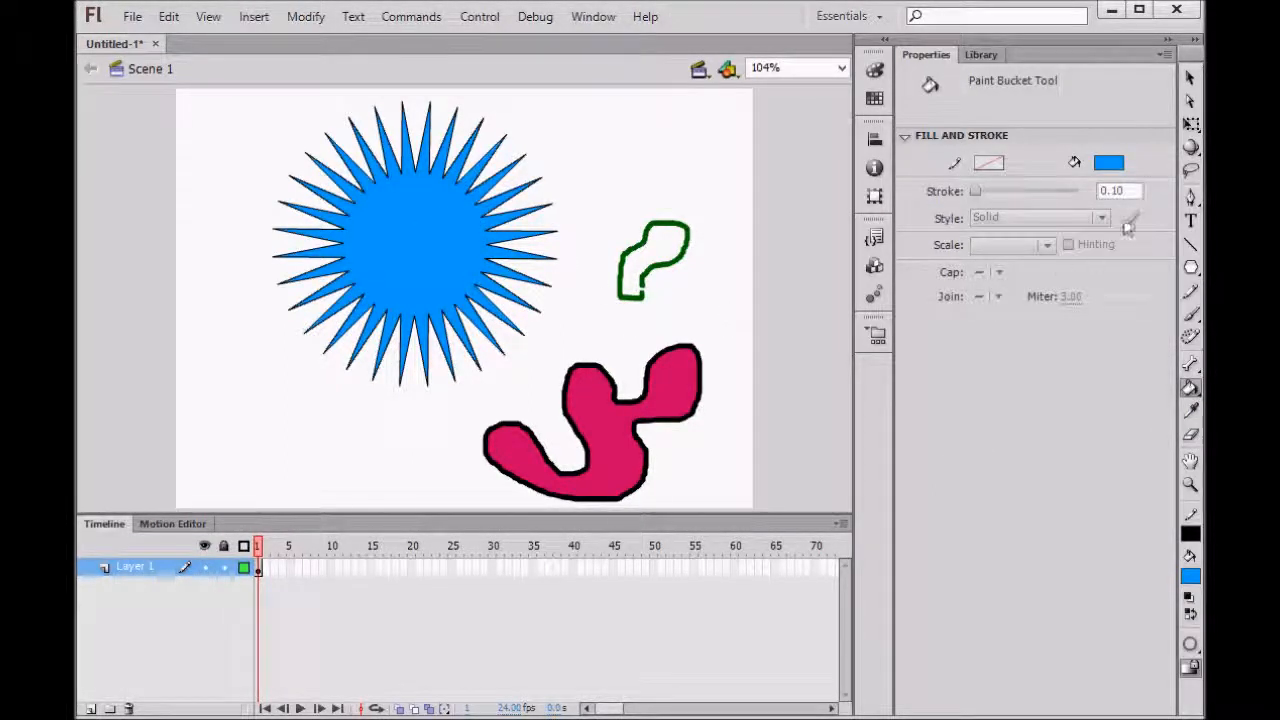
pyautogui.click(1191, 434)
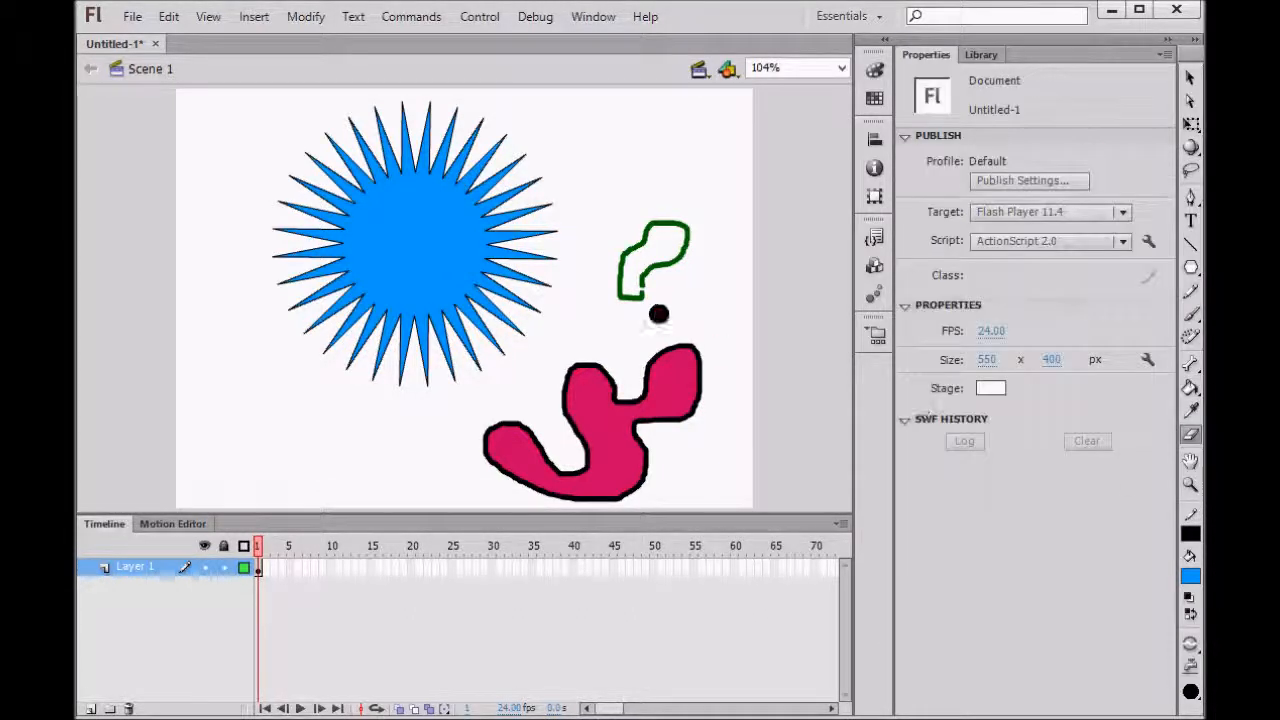
pyautogui.moveTo(438, 244)
pyautogui.mouseDown()
pyautogui.moveTo(414, 223)
pyautogui.moveTo(423, 237)
pyautogui.mouseUp()
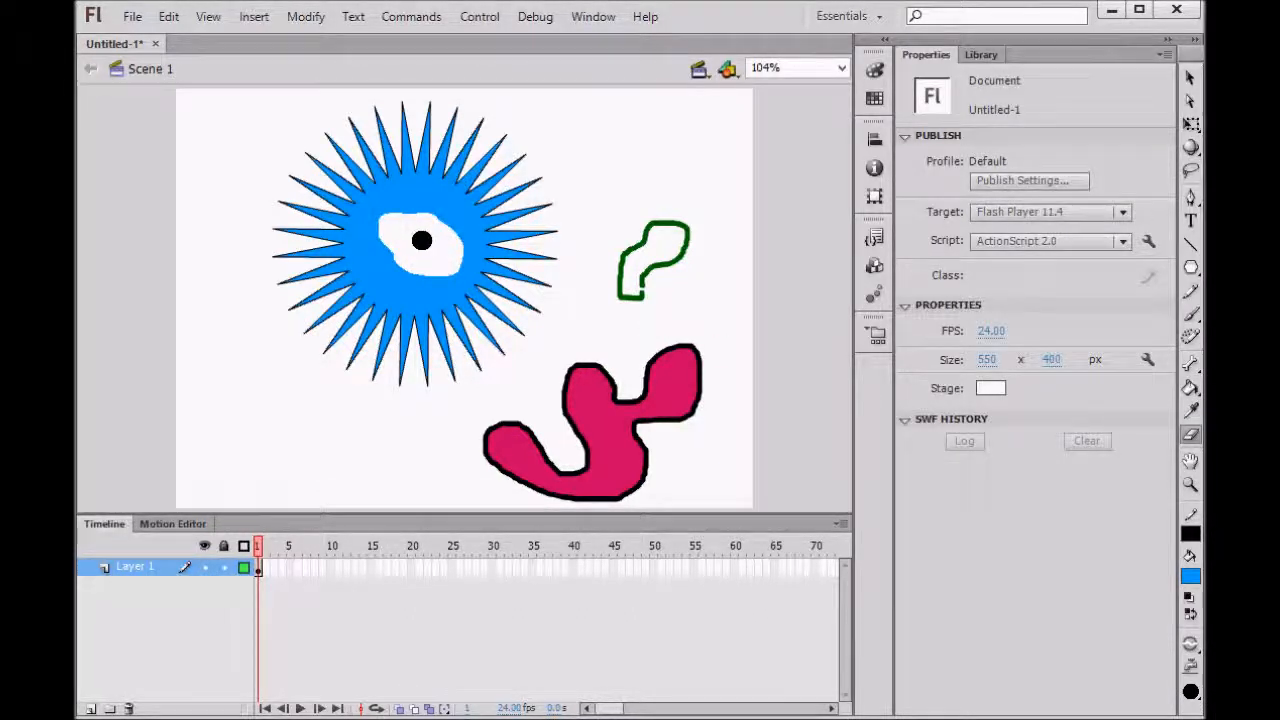
# Draw a thin solid black diagonal line below the star with the Line tool.
pyautogui.click(1191, 244)
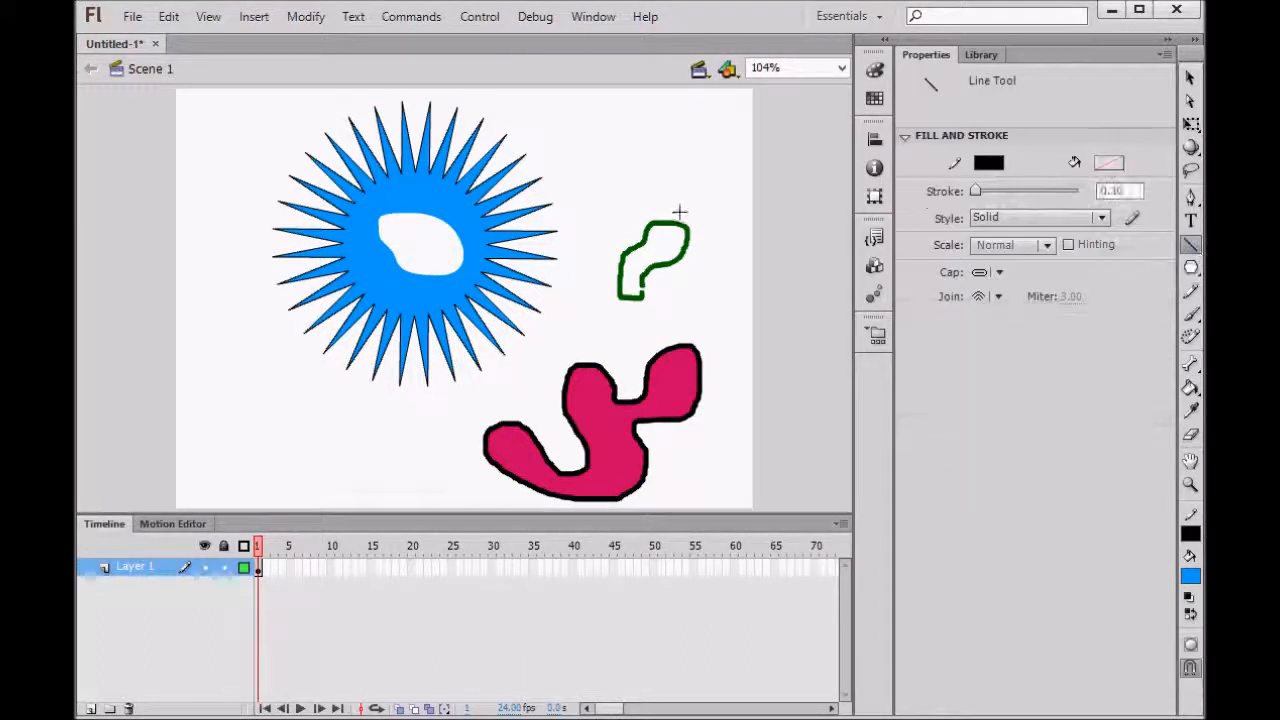
pyautogui.moveTo(409, 452); pyautogui.dragTo(235, 367)
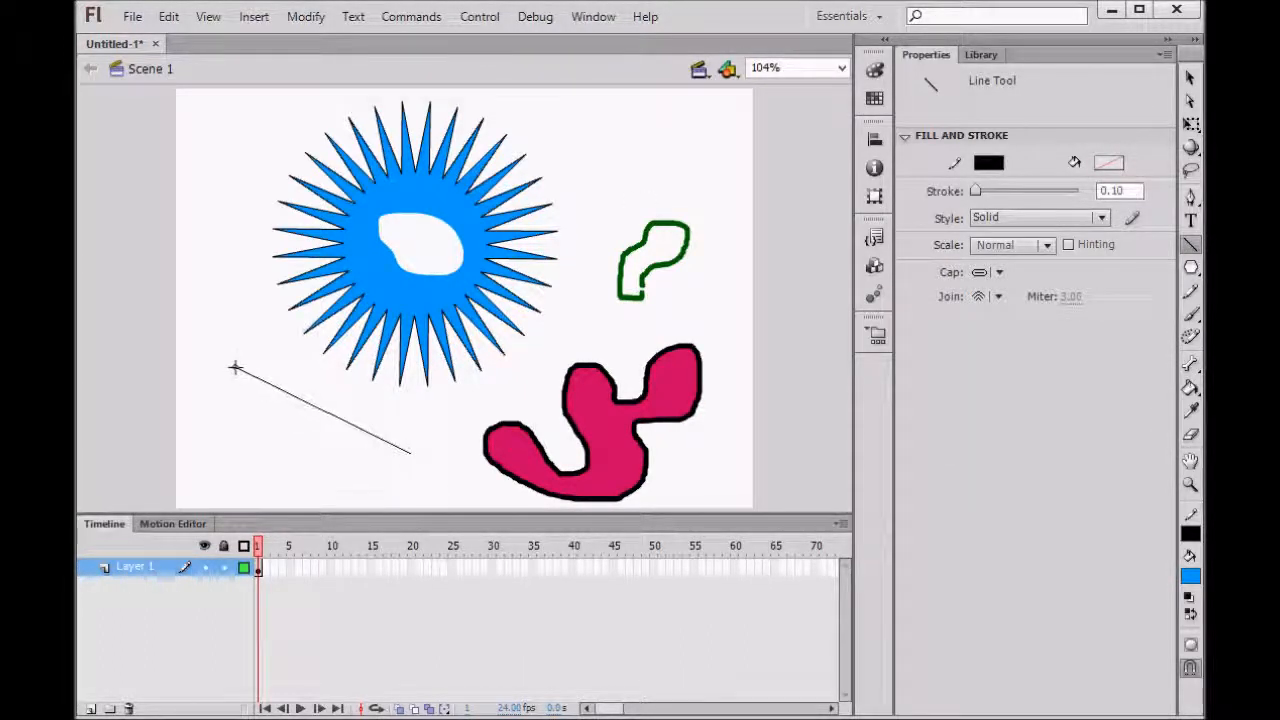
# Draw two hatched black lines above the green outline, one with stroke 0.10 and one with stroke 21.65.
pyautogui.click(1094, 217)
pyautogui.click(1000, 359)
pyautogui.moveTo(711, 178); pyautogui.dragTo(552, 128)
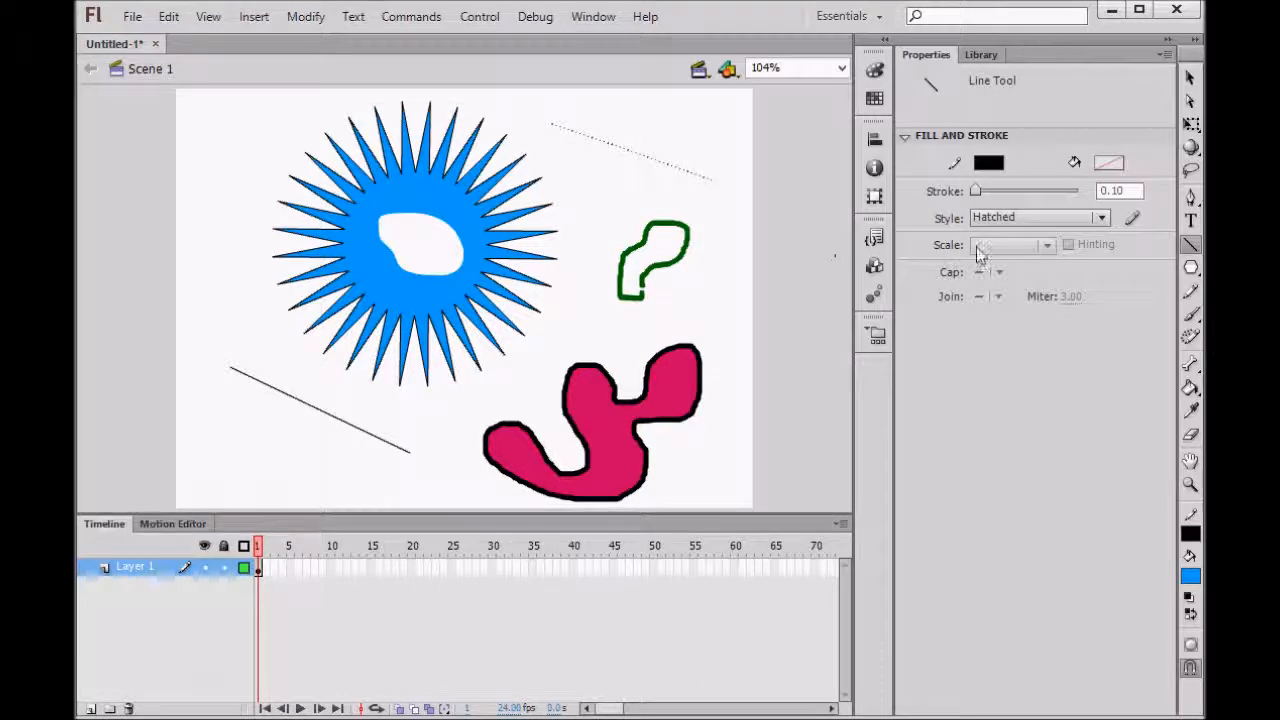
pyautogui.moveTo(981, 192); pyautogui.dragTo(986, 191)
pyautogui.moveTo(686, 134); pyautogui.dragTo(559, 100)
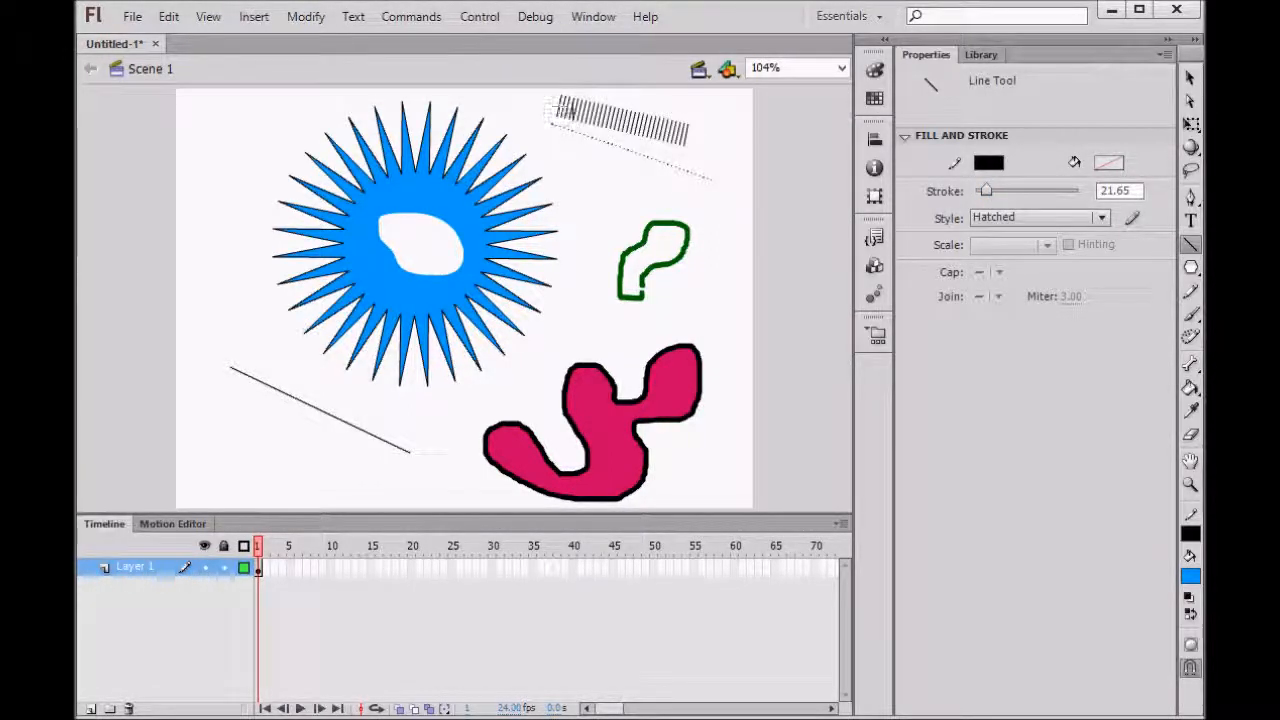
# Reset the Line tool's stroke to the Solid style with a thickness of 0.10.
pyautogui.click(1099, 218)
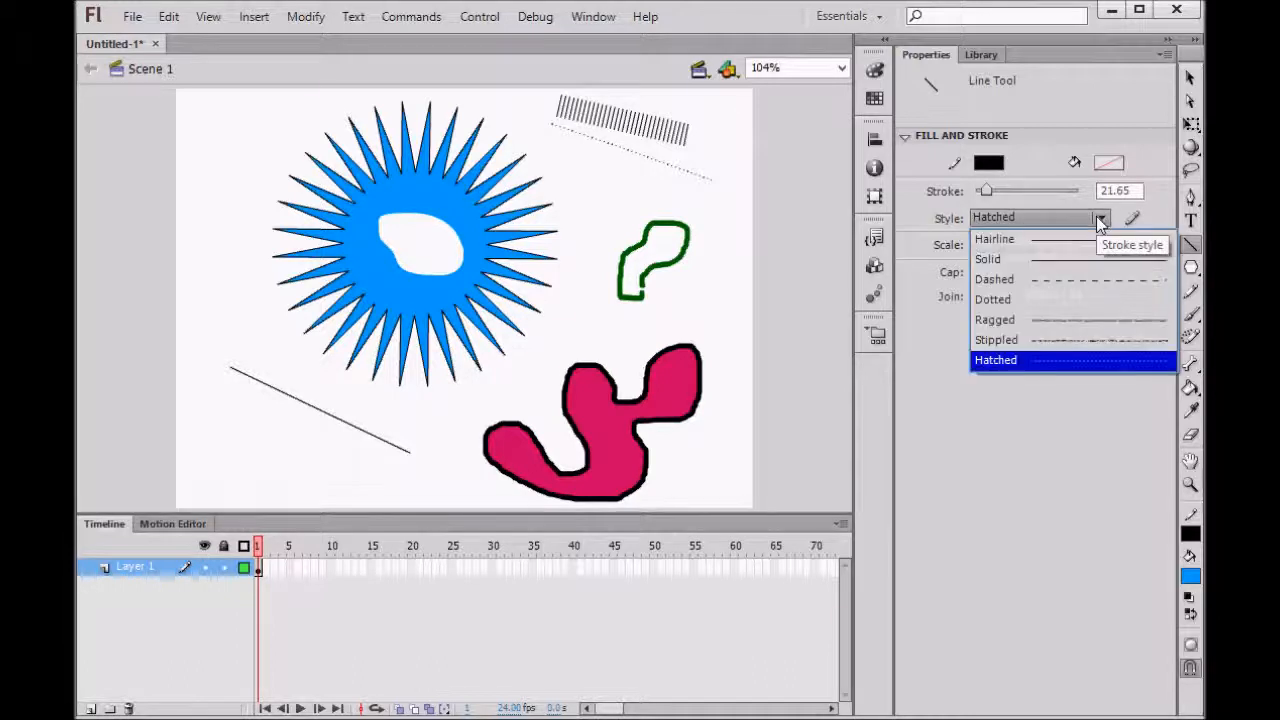
pyautogui.click(1033, 259)
pyautogui.moveTo(986, 192); pyautogui.dragTo(962, 192)
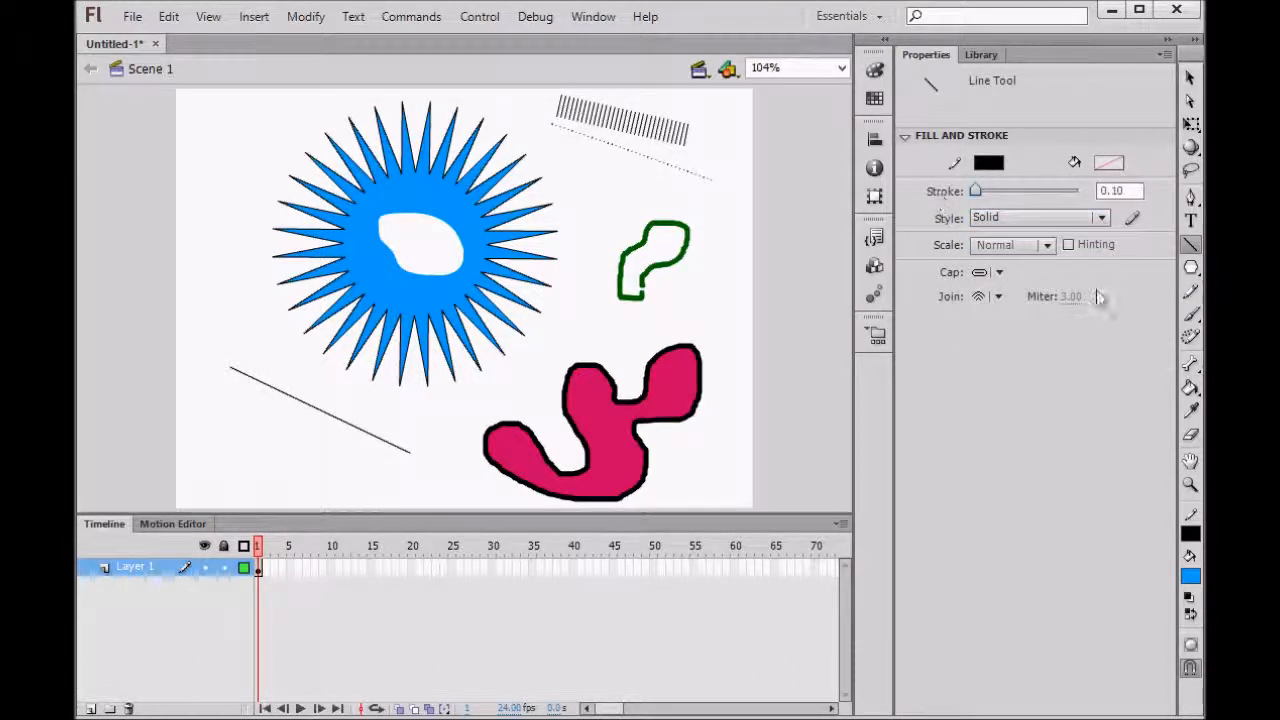
# Add the text "Hi" in blue 78 pt Times New Roman over the diagonal line below the star.
pyautogui.click(1191, 222)
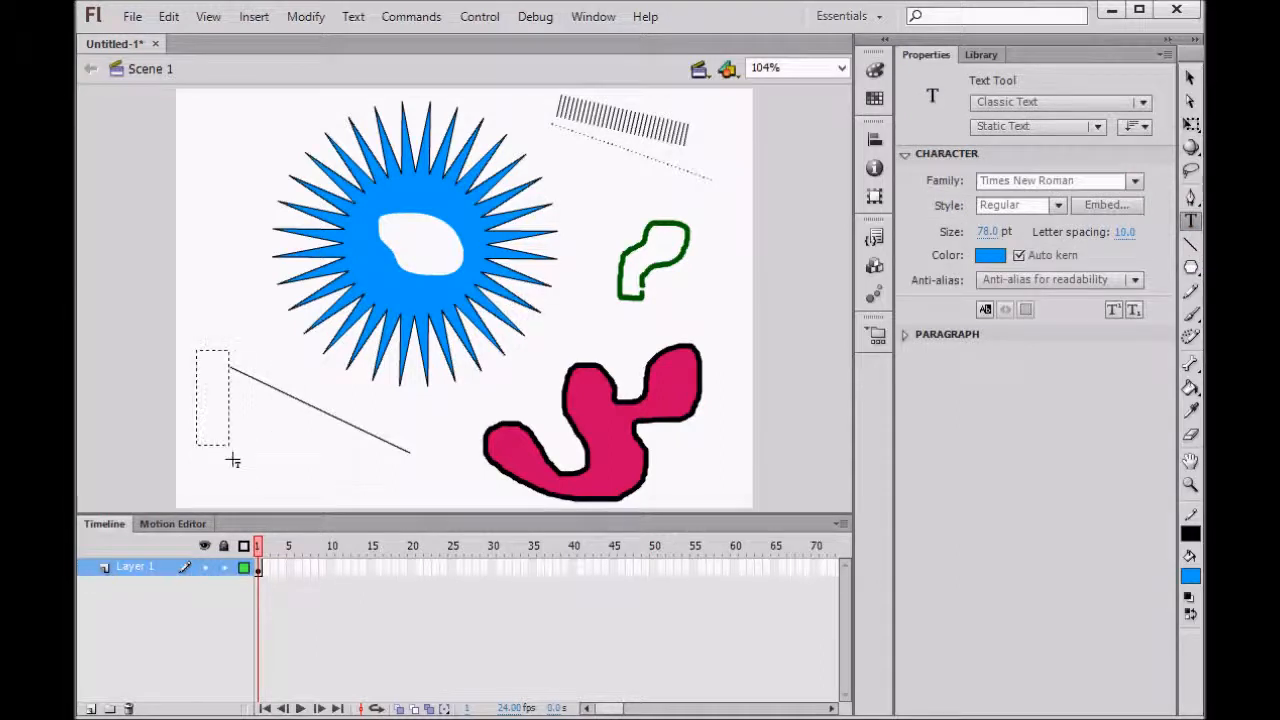
pyautogui.moveTo(217, 453); pyautogui.dragTo(366, 447)
pyautogui.write('Hi')
pyautogui.hotkey('ctrl', 'a')
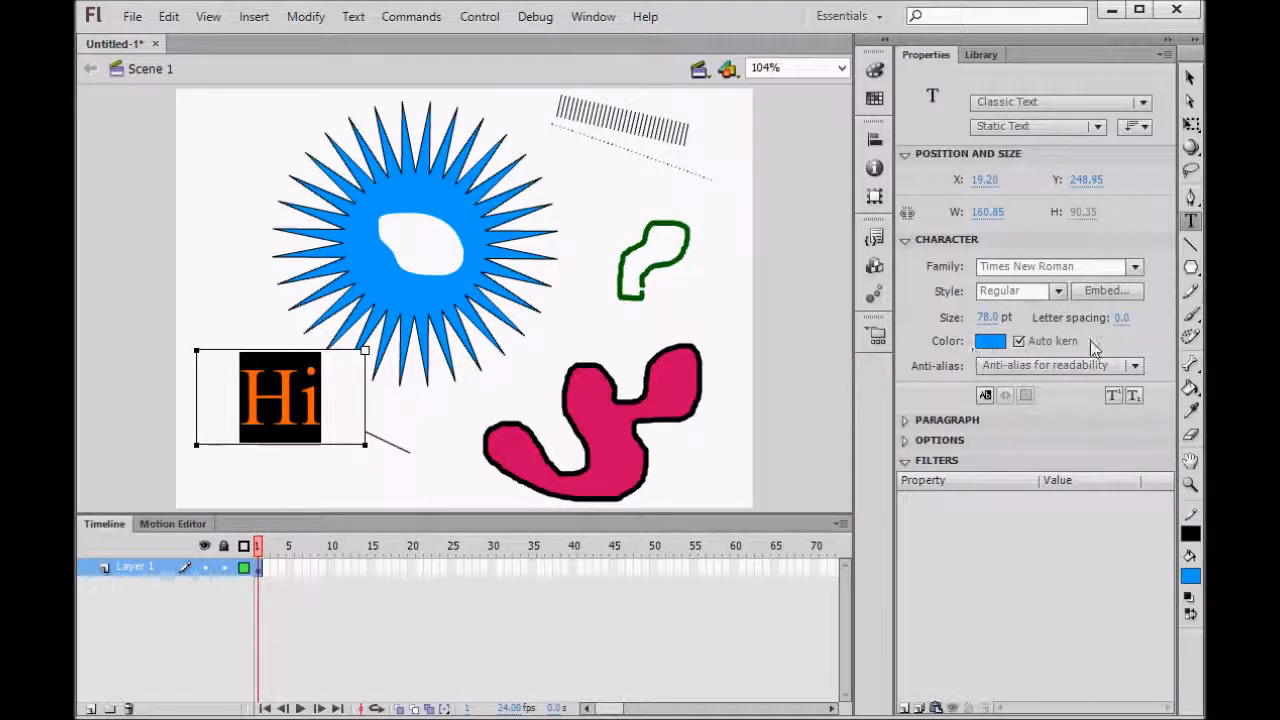
pyautogui.click(905, 421)
pyautogui.click(905, 421)
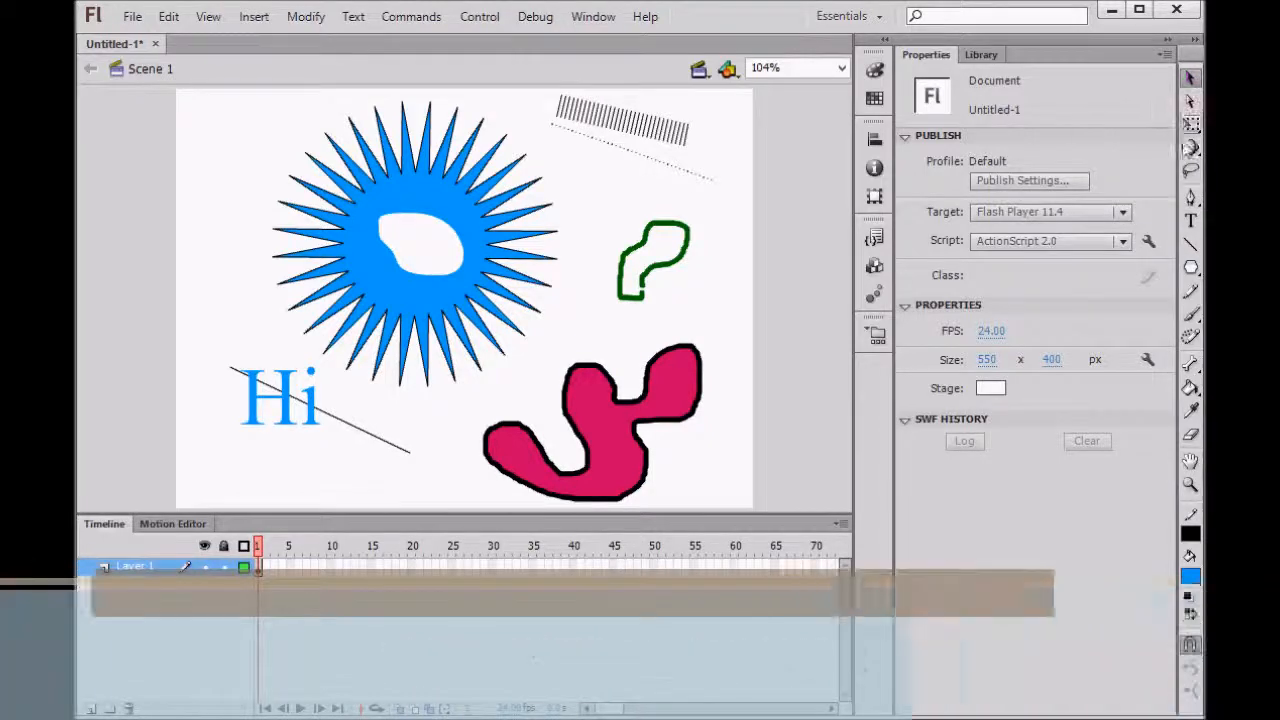
# Select everything on the stage and delete it.
pyautogui.click(1192, 78)
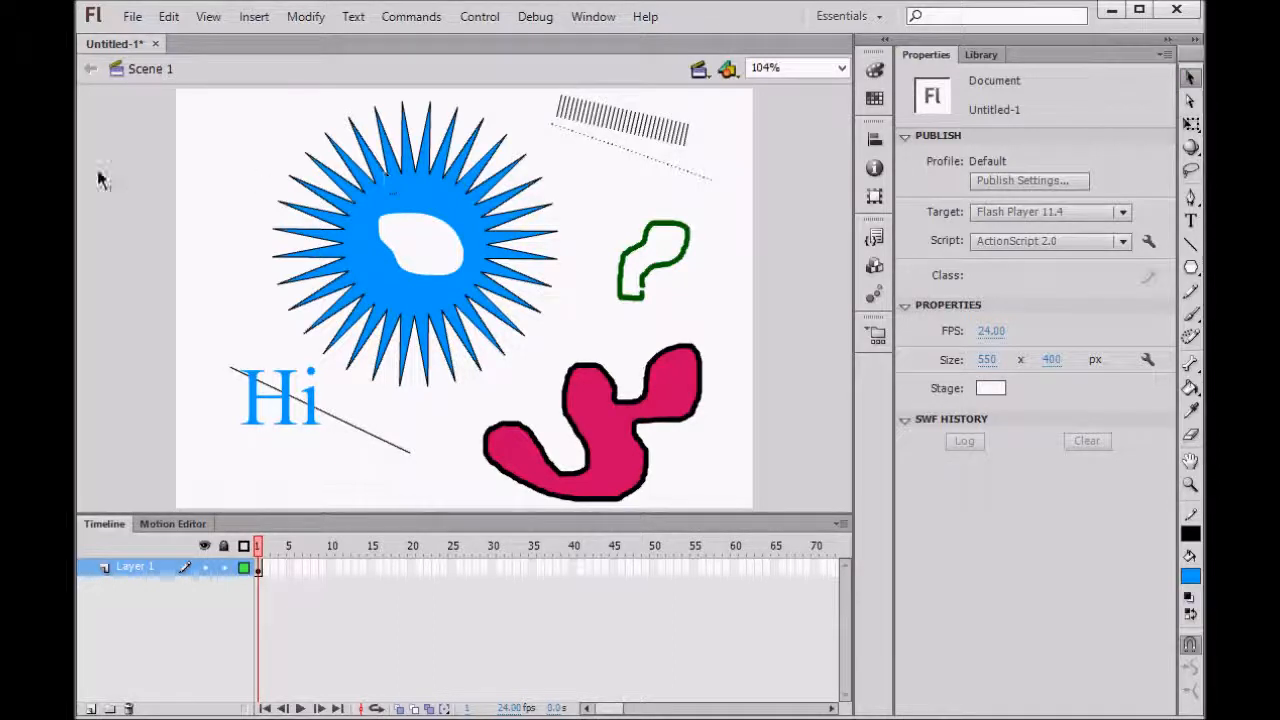
pyautogui.moveTo(148, 85)
pyautogui.mouseDown()
pyautogui.moveTo(322, 240)
pyautogui.moveTo(812, 543)
pyautogui.mouseUp()
pyautogui.click(785, 262)
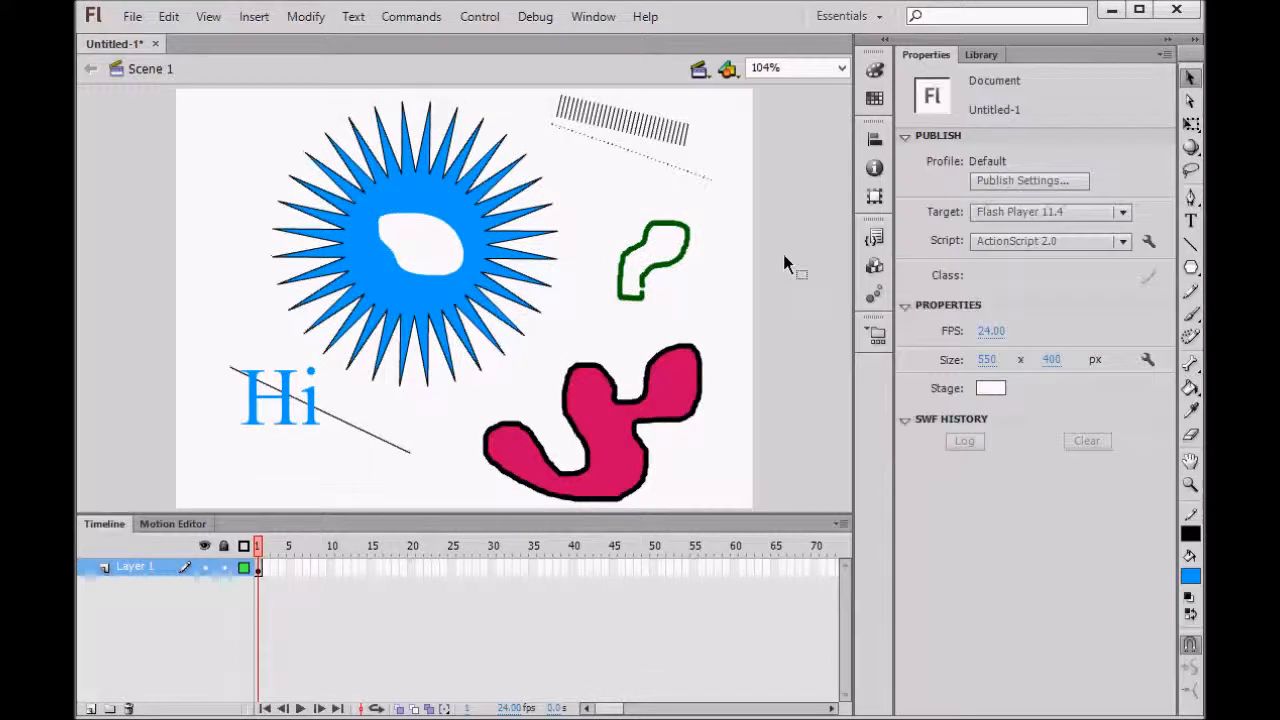
pyautogui.hotkey('ctrl', 'a')
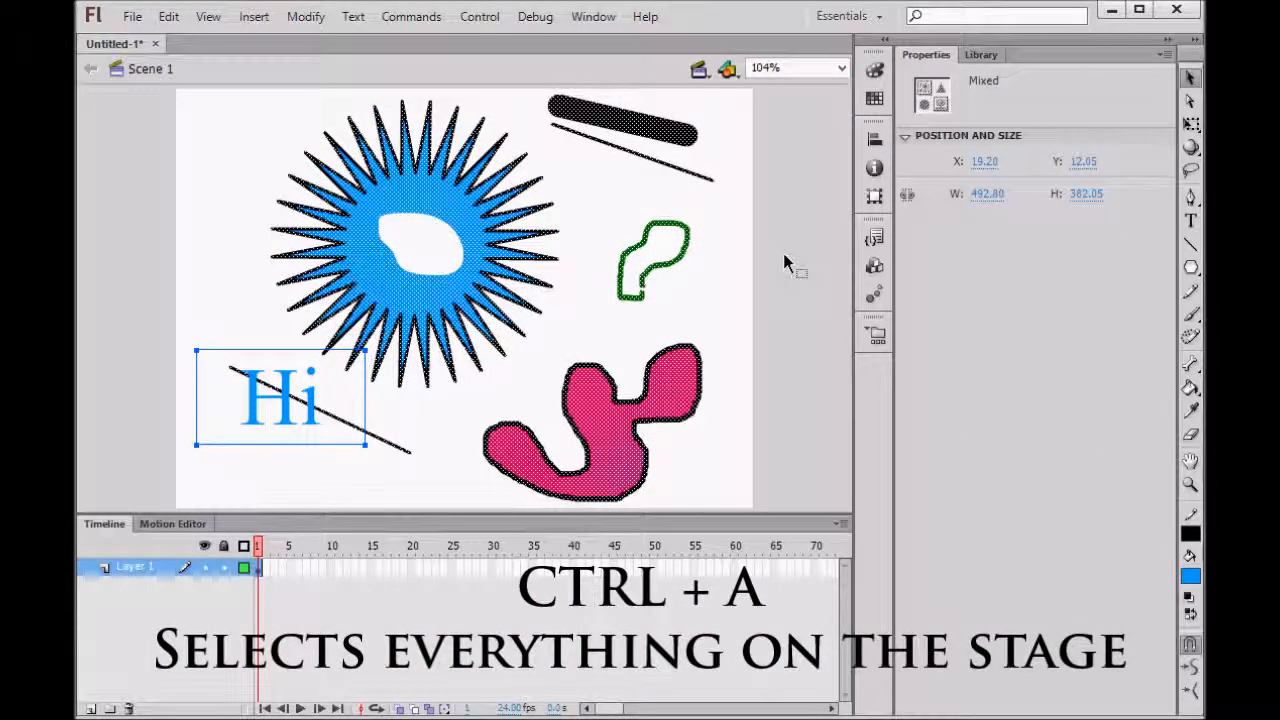
pyautogui.press('Delete')
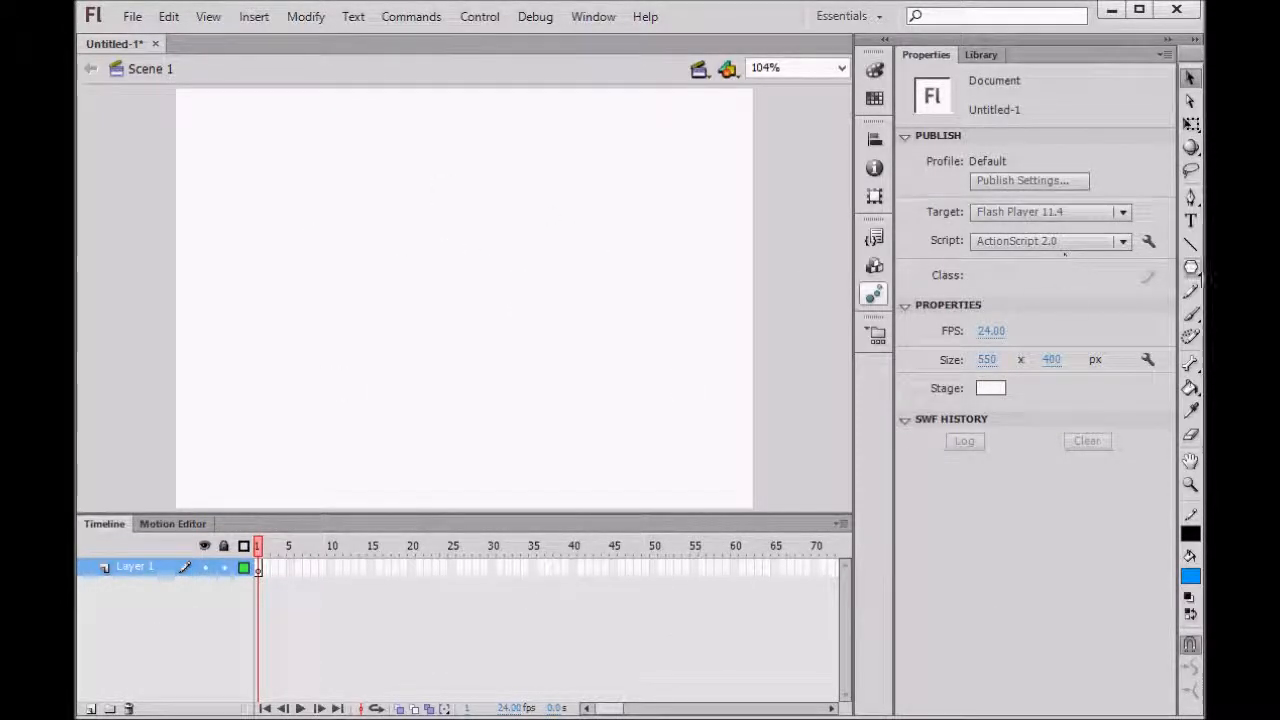
# Draw a blue five-sided polygon about 203 by 209 px on the upper left of the stage with the PolyStar tool.
pyautogui.click(1192, 265)
pyautogui.click(1037, 352)
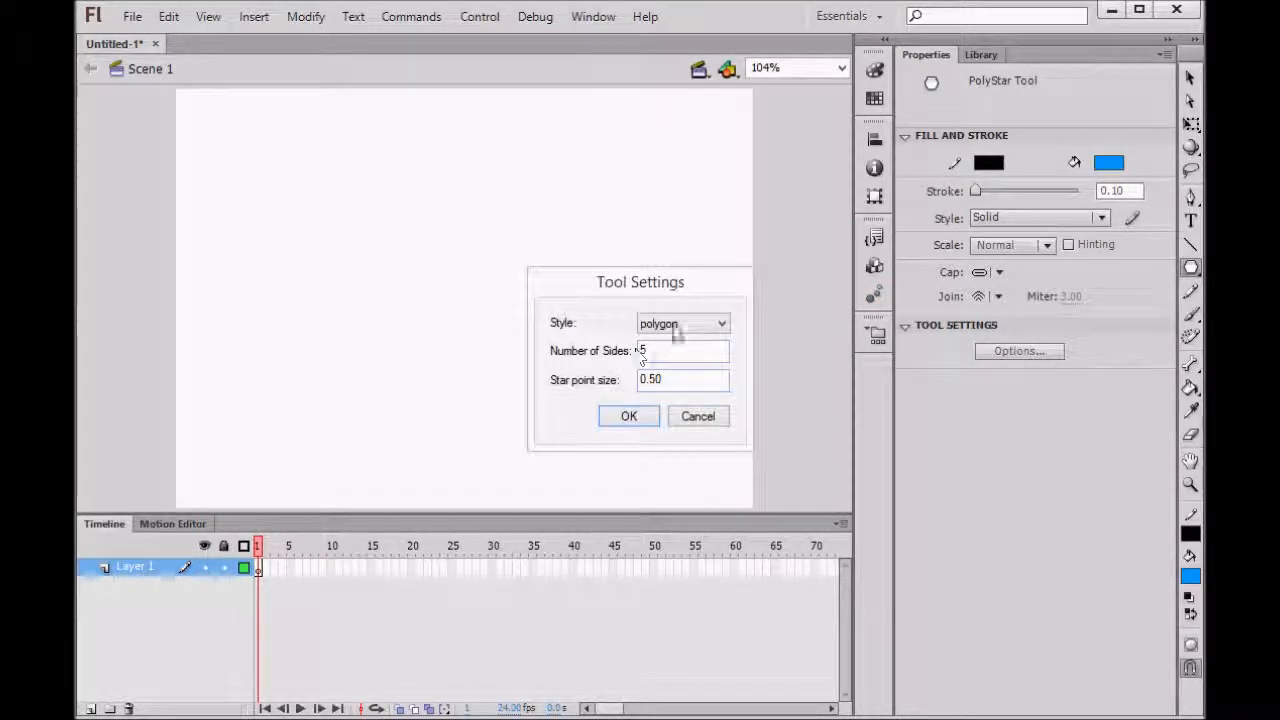
pyautogui.click(631, 426)
pyautogui.moveTo(343, 251); pyautogui.dragTo(441, 316)
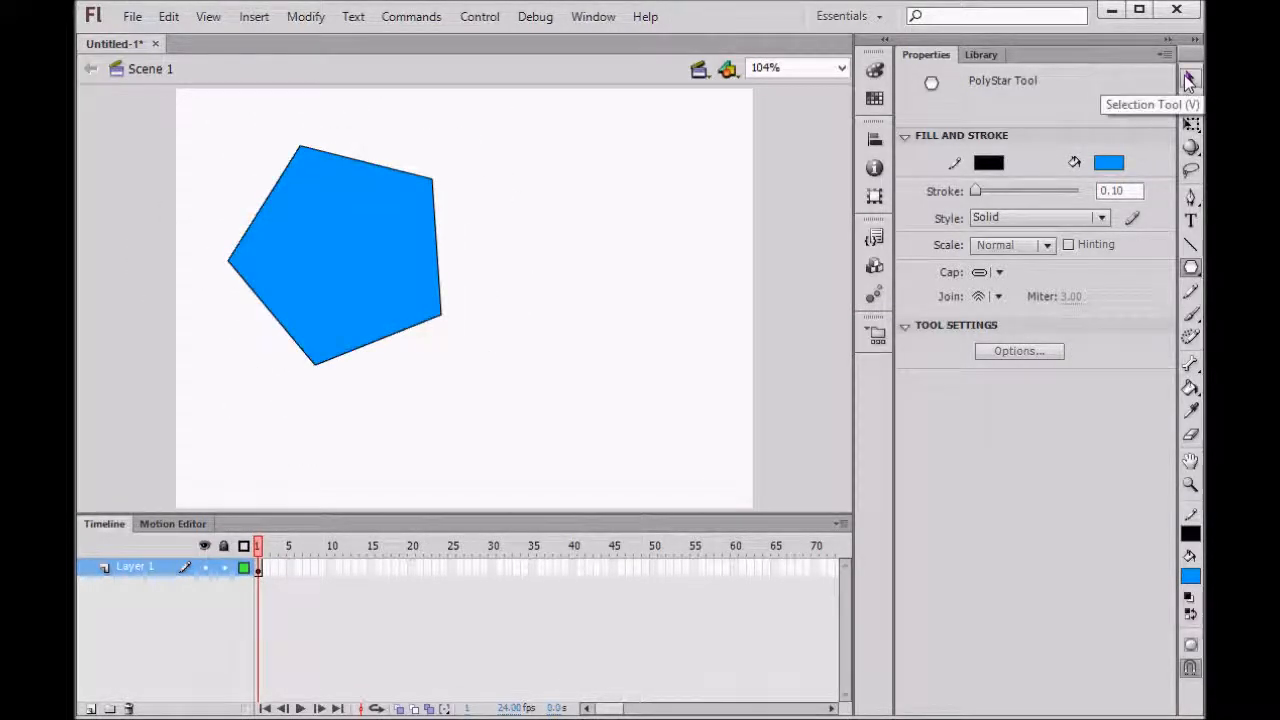
# Select the pentagon's fill alone, deselect it, and select the fill together with its outline.
pyautogui.click(1190, 79)
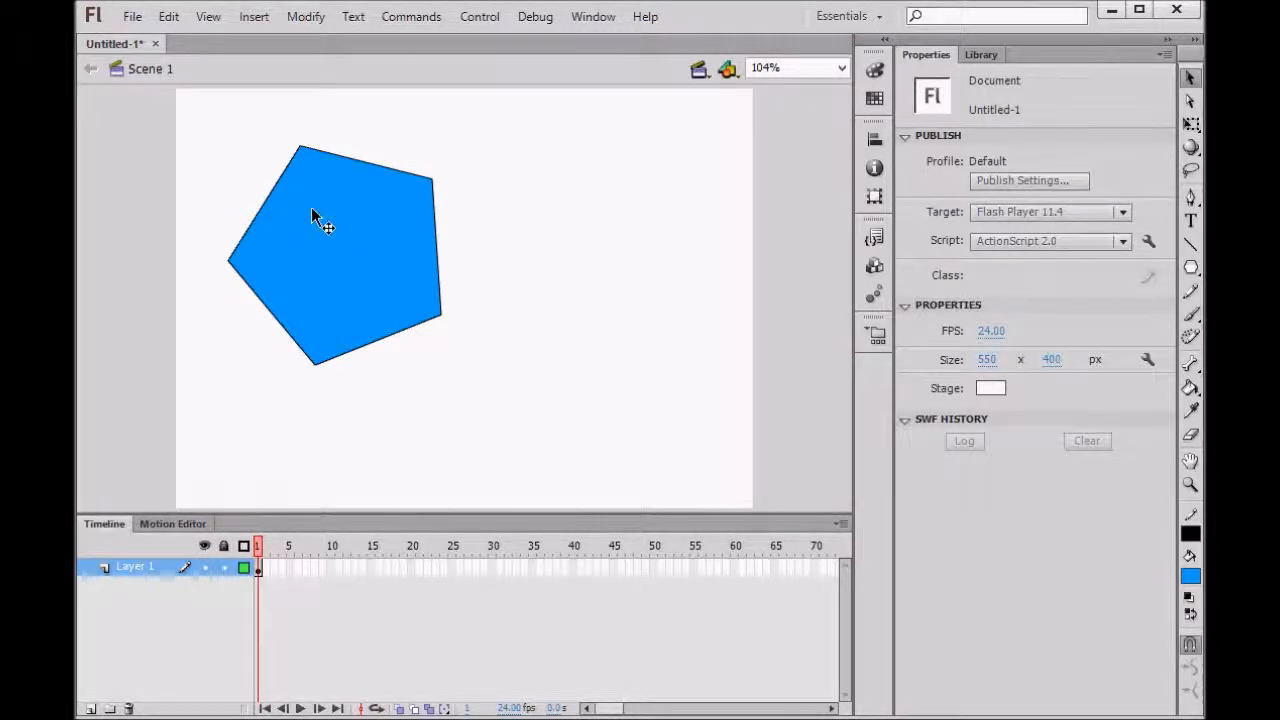
pyautogui.click(344, 254)
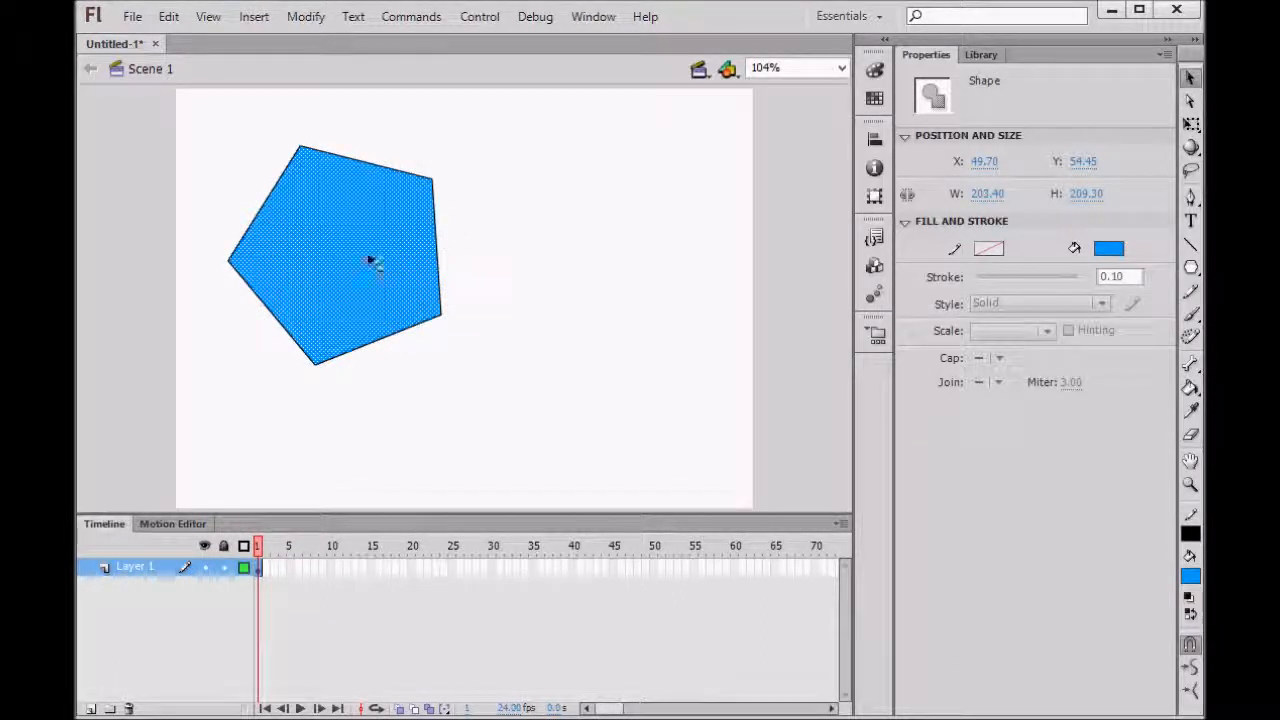
pyautogui.click(510, 257)
pyautogui.doubleClick(331, 263)
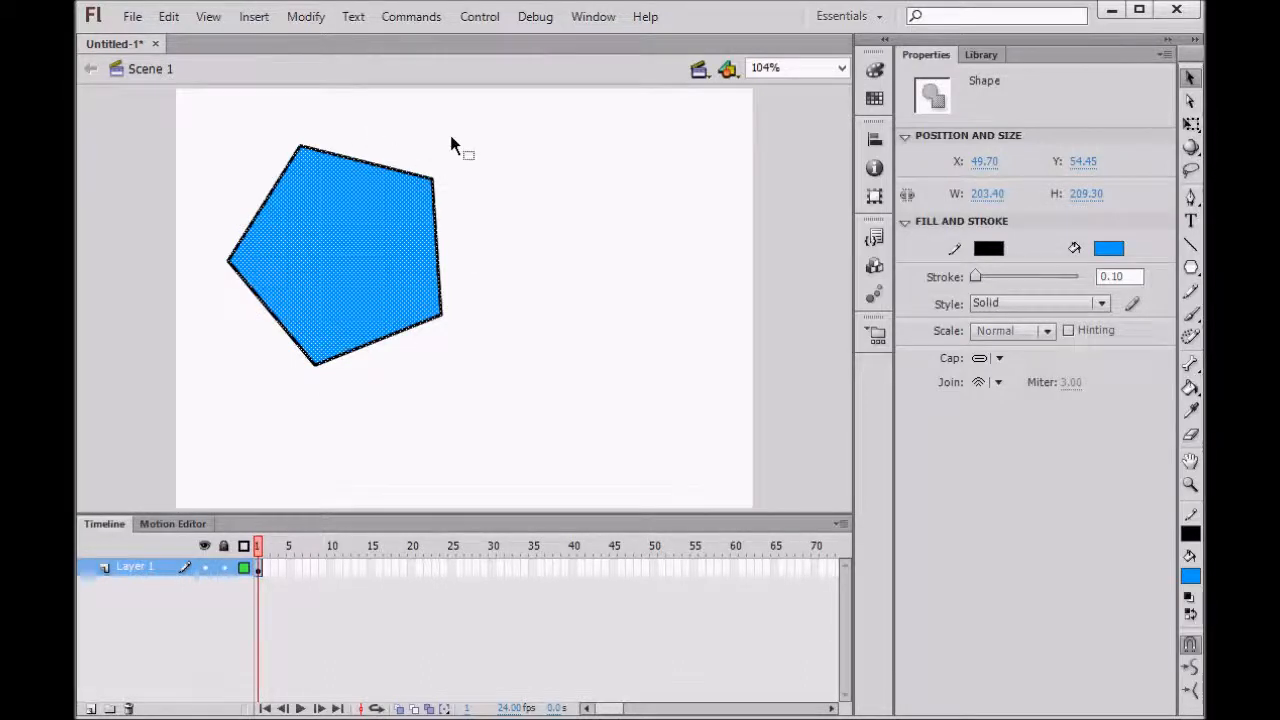
pyautogui.click(514, 124)
# Move the whole pentagon, fill and outline together, down and right to about X 88, Y 126.
pyautogui.doubleClick(351, 306)
pyautogui.moveTo(338, 240)
pyautogui.mouseDown()
pyautogui.moveTo(450, 265)
pyautogui.moveTo(537, 263)
pyautogui.moveTo(423, 220)
pyautogui.moveTo(323, 343)
pyautogui.mouseUp()
pyautogui.moveTo(323, 343); pyautogui.dragTo(405, 321)
pyautogui.click(418, 175)
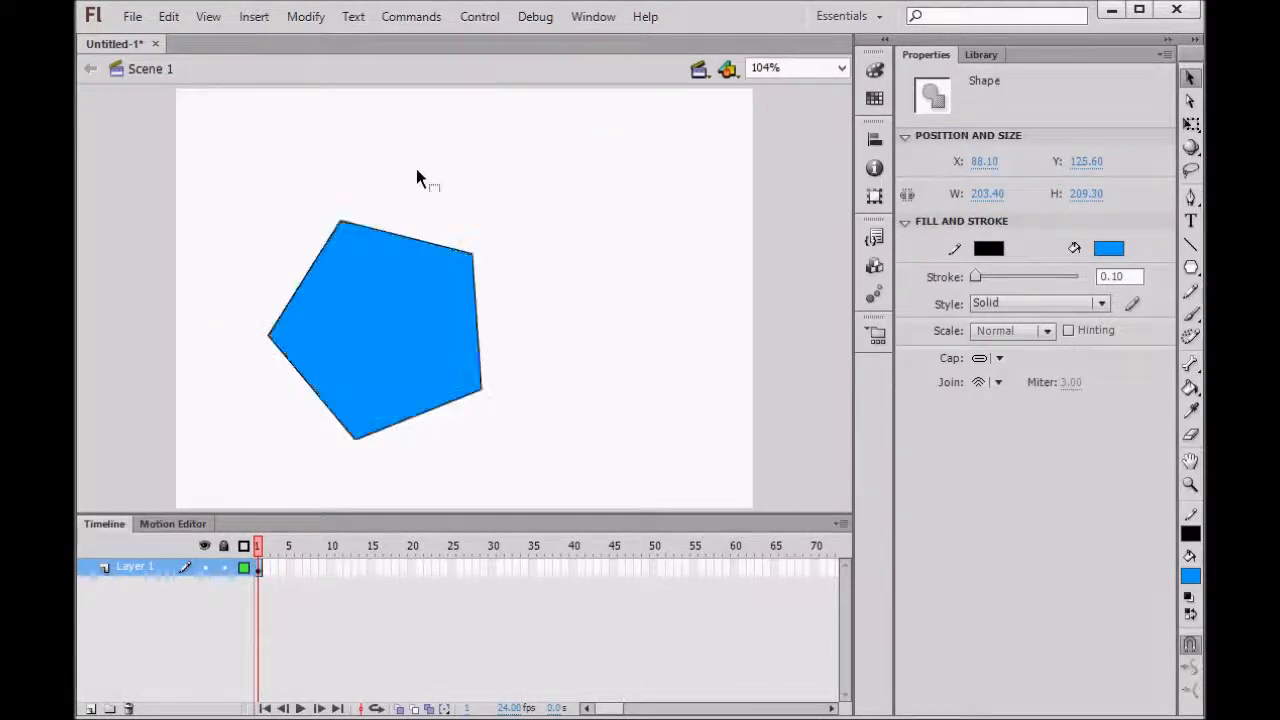
# Try moving only the pentagon's right outline segment away from its fill, and undo the move.
pyautogui.click(477, 298)
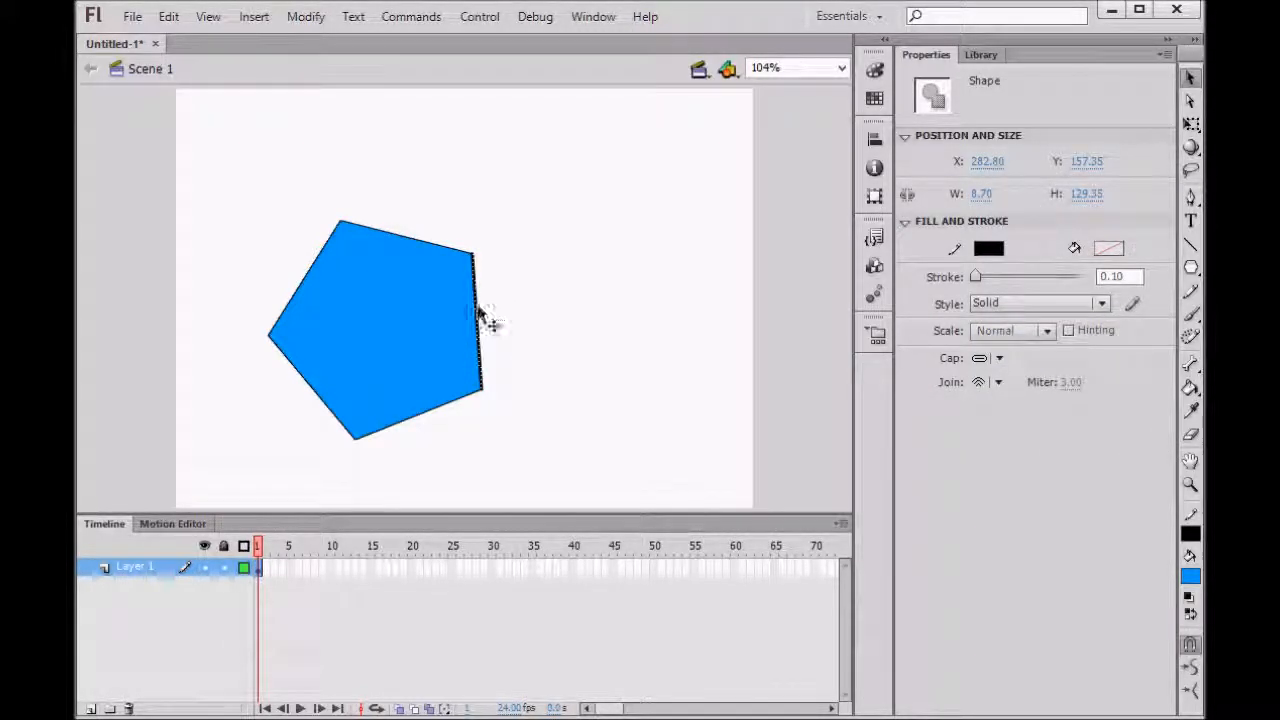
pyautogui.click(486, 329)
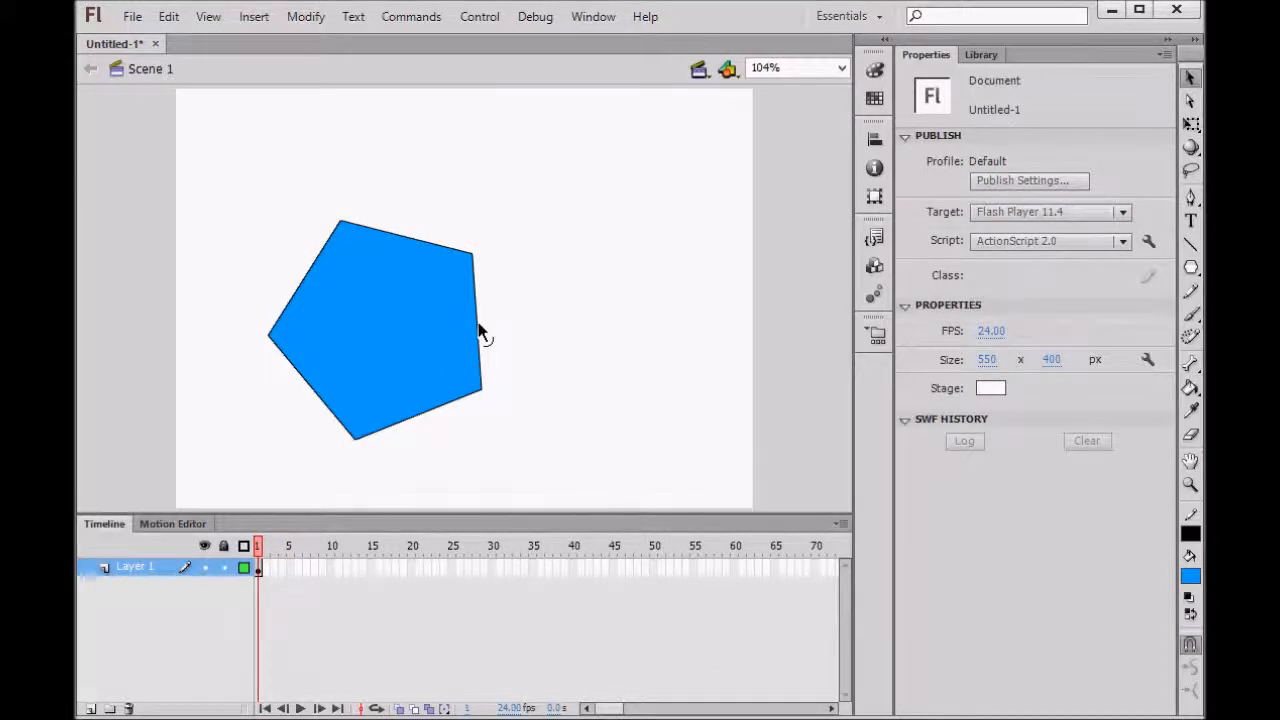
pyautogui.click(480, 331)
pyautogui.moveTo(489, 330); pyautogui.dragTo(582, 250)
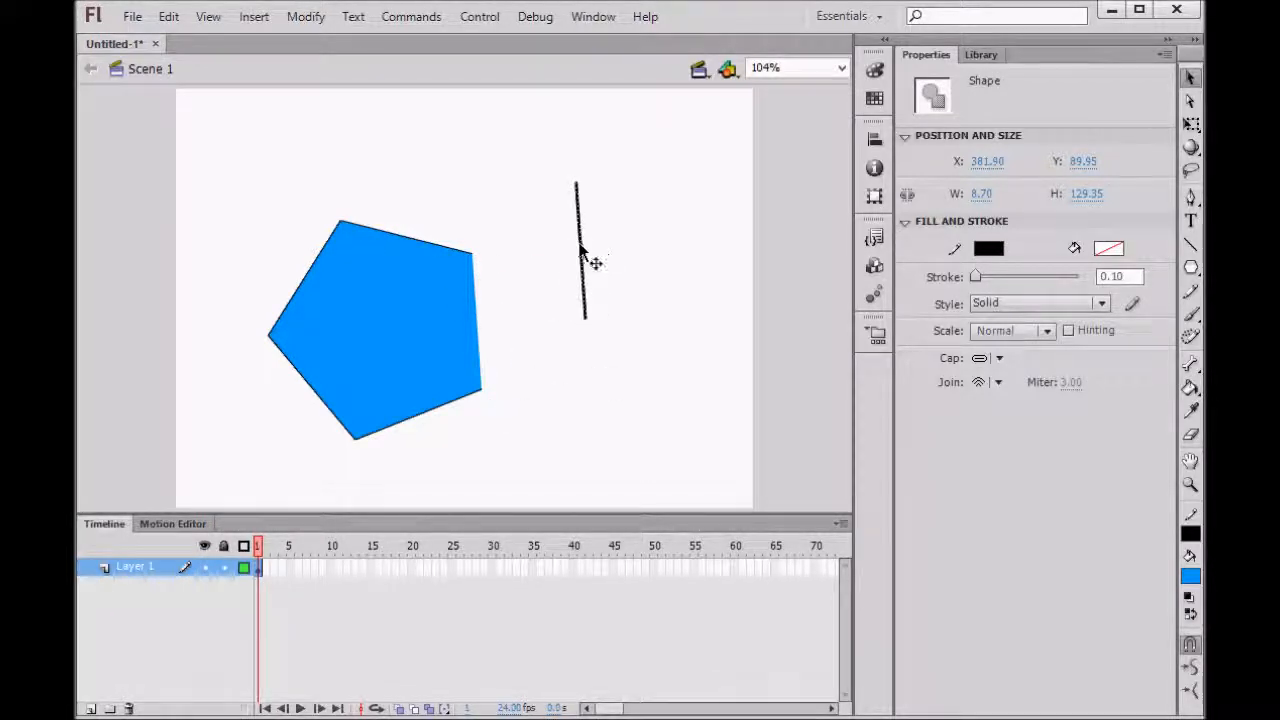
pyautogui.hotkey('ctrl', 'z')
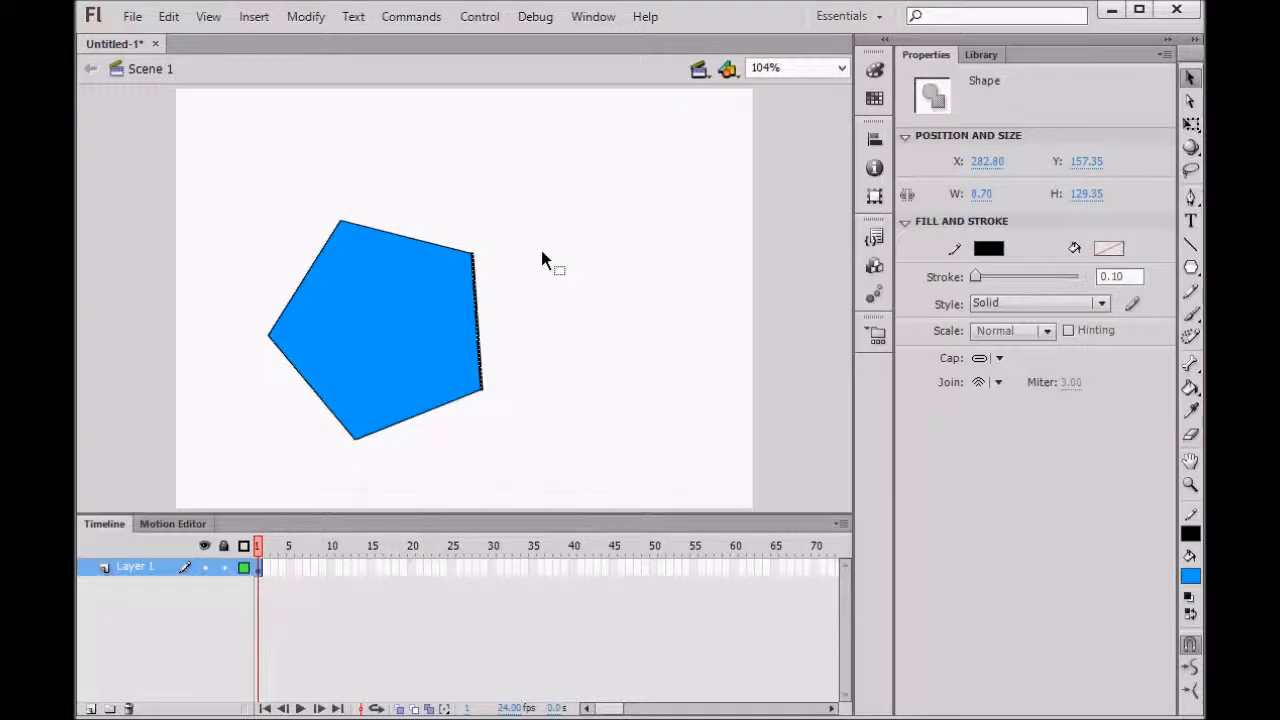
pyautogui.click(541, 258)
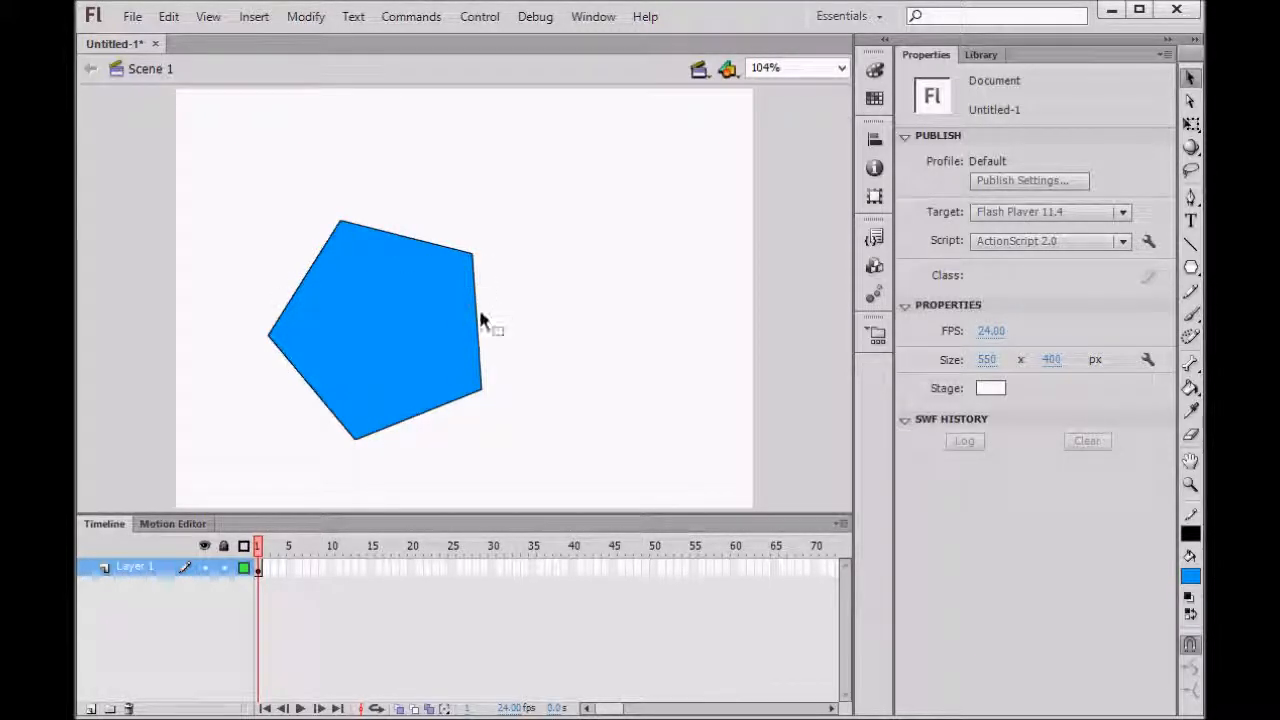
# Bend the pentagon's right edge outward into a rounded curve and its other four edges inward.
pyautogui.moveTo(479, 323); pyautogui.dragTo(548, 319)
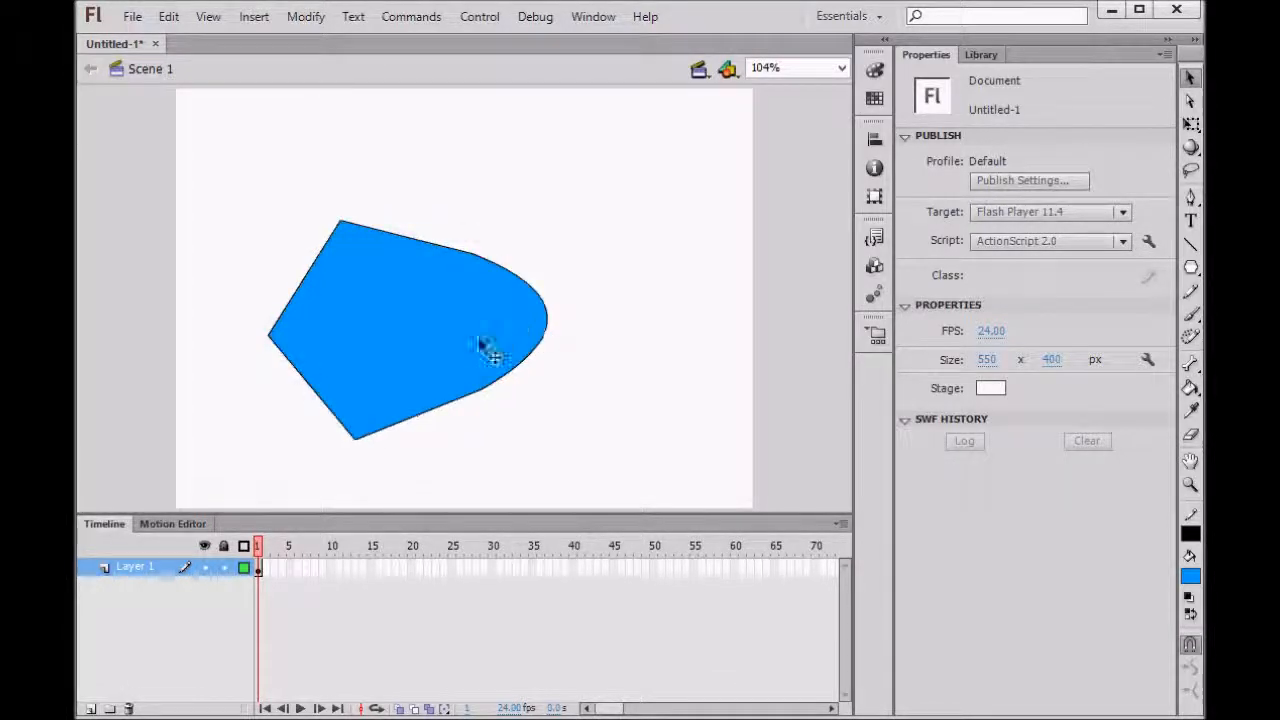
pyautogui.moveTo(449, 400); pyautogui.dragTo(420, 360)
pyautogui.moveTo(303, 383); pyautogui.dragTo(328, 363)
pyautogui.moveTo(312, 265); pyautogui.dragTo(346, 283)
pyautogui.moveTo(432, 251); pyautogui.dragTo(419, 275)
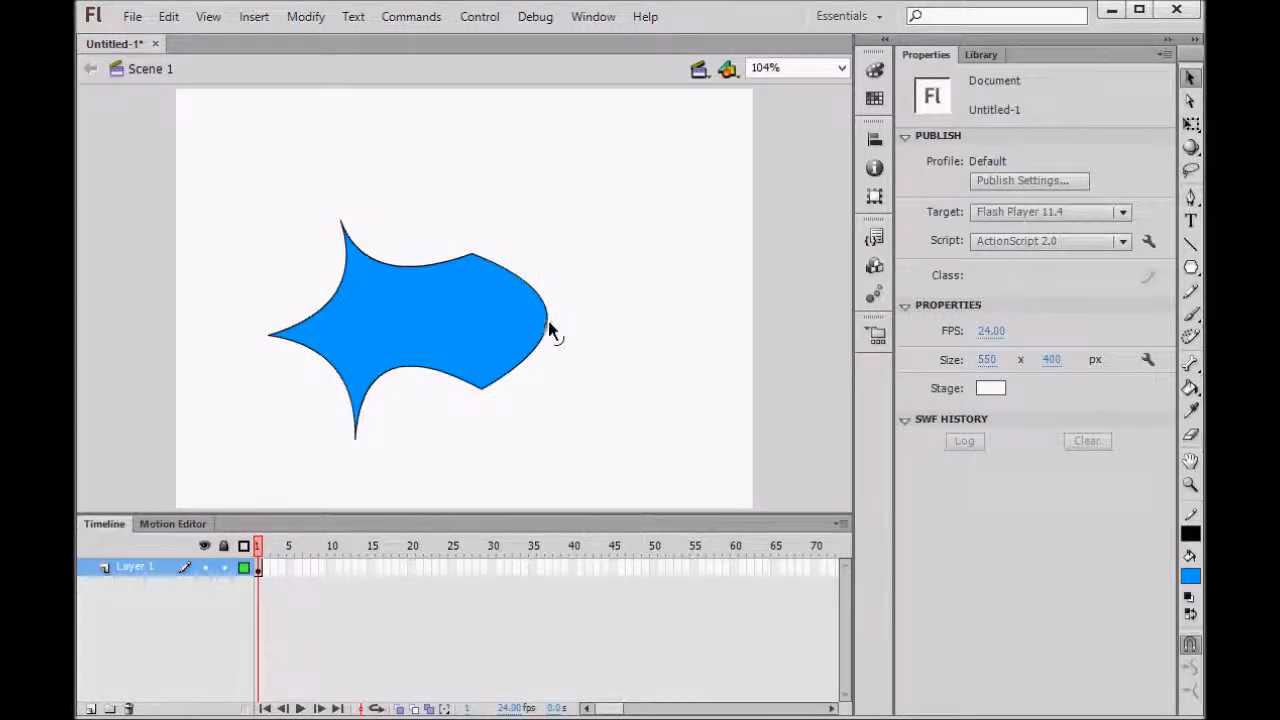
# Pull the shape's lower right edge outward into a rounded bulge and adjust its right curve slightly.
pyautogui.click(410, 320)
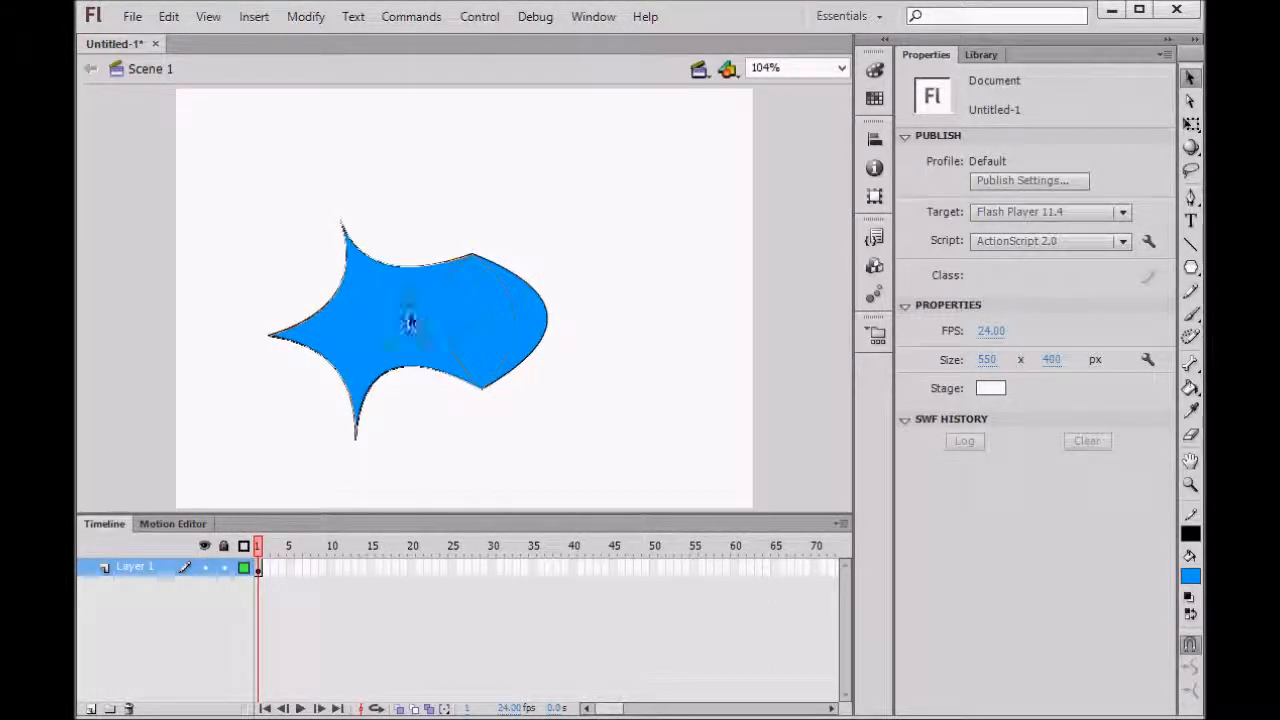
pyautogui.moveTo(381, 320); pyautogui.dragTo(546, 314)
pyautogui.moveTo(408, 374); pyautogui.dragTo(451, 442)
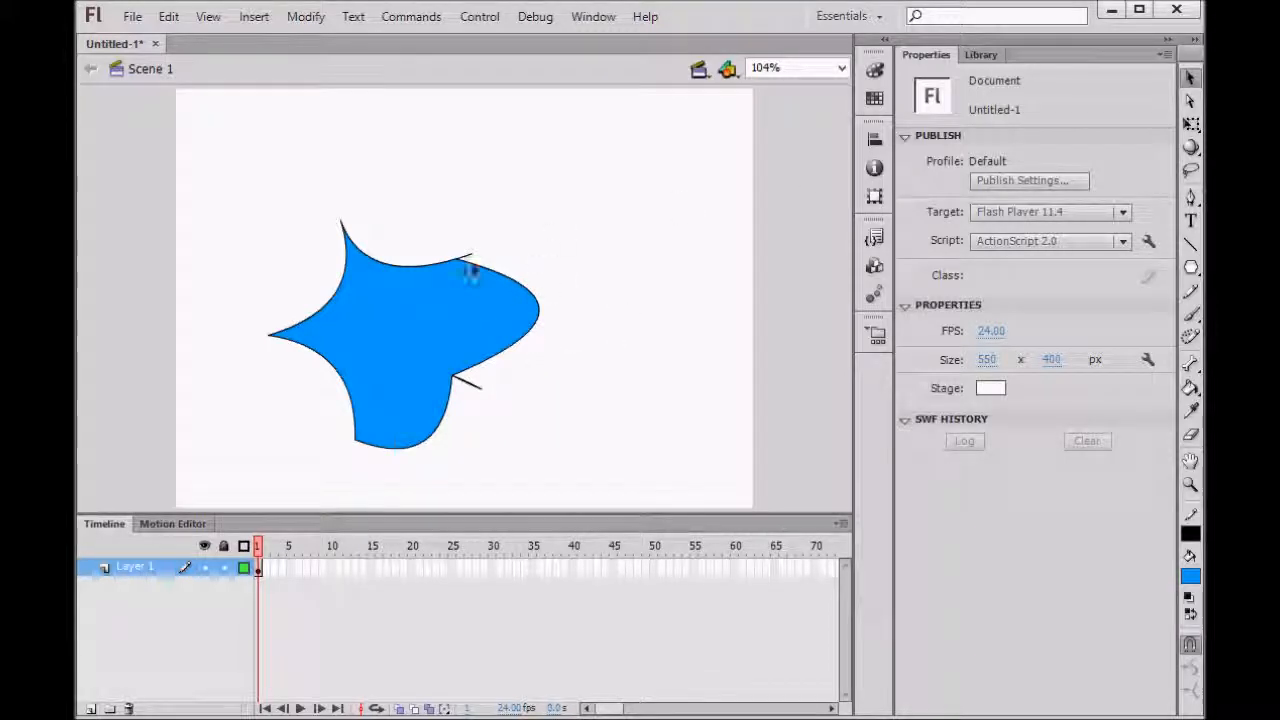
# Cut several rectangular pieces out of the blue shape and move them apart across the stage.
pyautogui.moveTo(626, 246); pyautogui.dragTo(401, 340)
pyautogui.moveTo(465, 308); pyautogui.dragTo(557, 214)
pyautogui.click(453, 295)
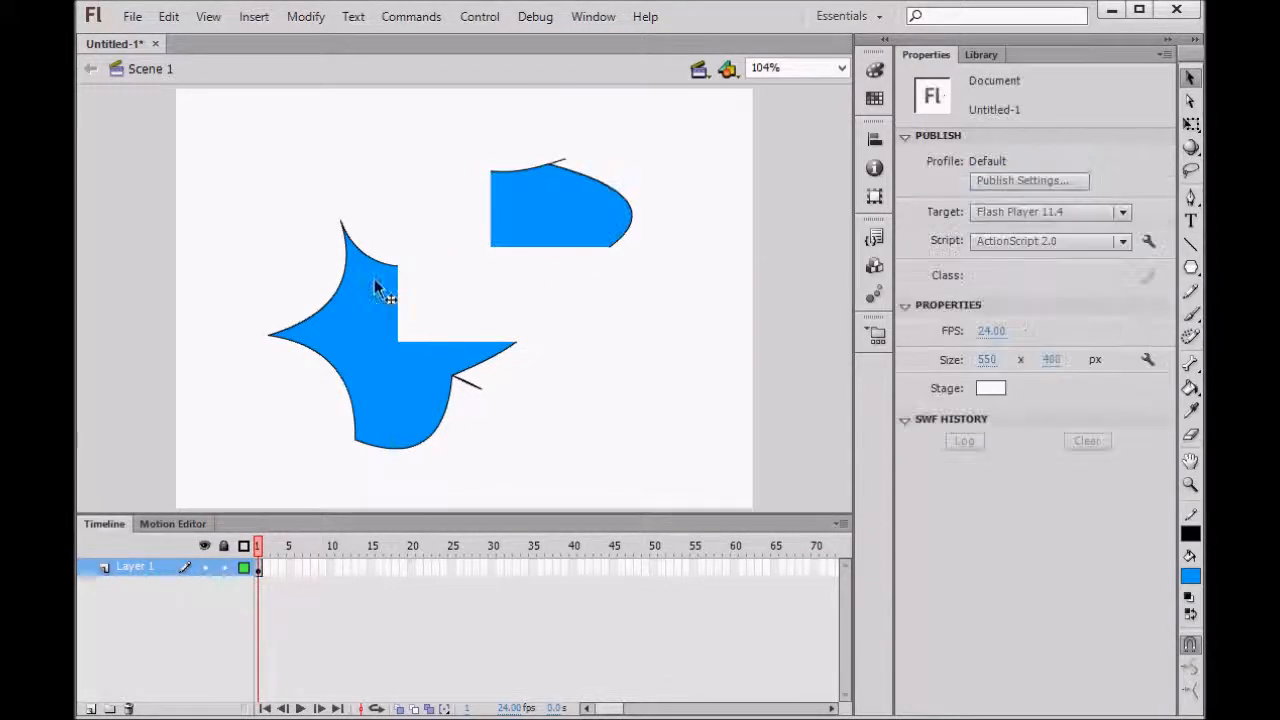
pyautogui.moveTo(282, 368)
pyautogui.mouseDown()
pyautogui.moveTo(409, 407)
pyautogui.moveTo(300, 251)
pyautogui.moveTo(386, 340)
pyautogui.moveTo(437, 331)
pyautogui.moveTo(430, 318)
pyautogui.mouseUp()
pyautogui.click(267, 313)
pyautogui.moveTo(343, 312); pyautogui.dragTo(487, 316)
pyautogui.click(540, 386)
pyautogui.moveTo(434, 376)
pyautogui.mouseDown()
pyautogui.moveTo(478, 408)
pyautogui.moveTo(630, 382)
pyautogui.mouseUp()
pyautogui.click(694, 352)
pyautogui.click(611, 277)
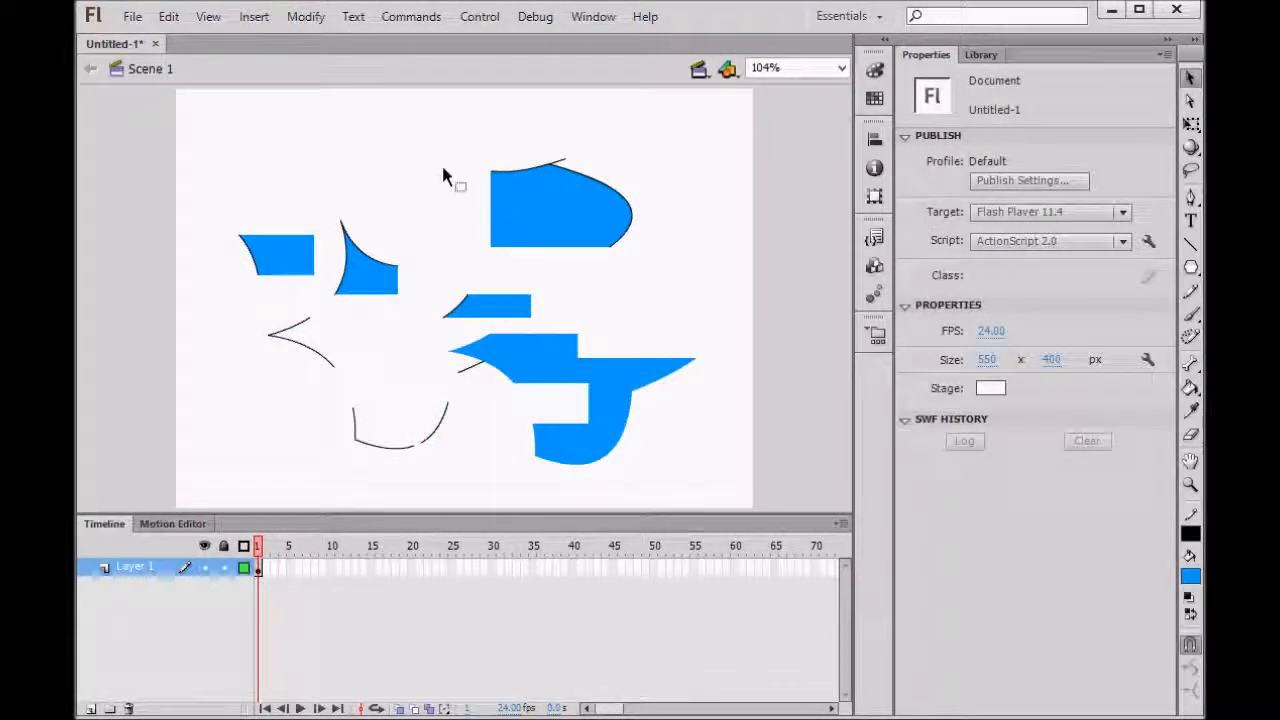
# Clear the whole stage and draw a smaller blue pentagon about 109 by 111 px with the PolyStar tool.
pyautogui.hotkey('ctrl', 'a')
pyautogui.press('Delete')
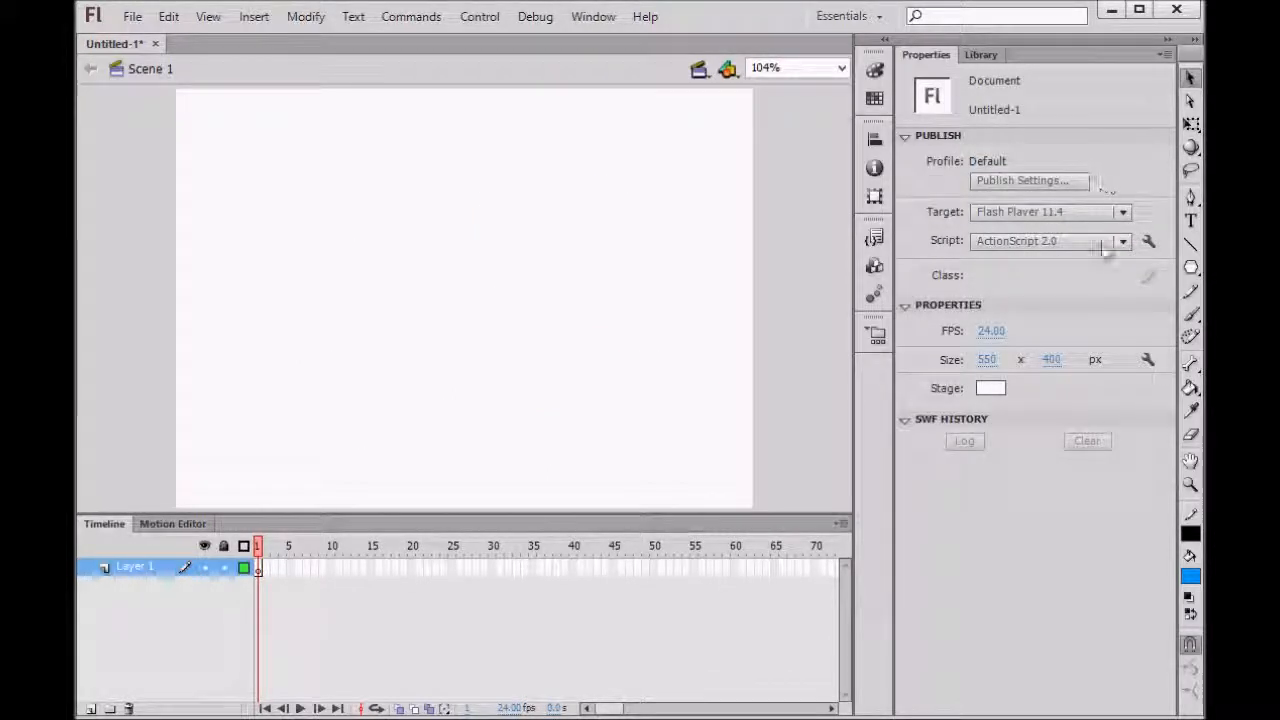
pyautogui.click(1191, 267)
pyautogui.moveTo(388, 233); pyautogui.dragTo(440, 273)
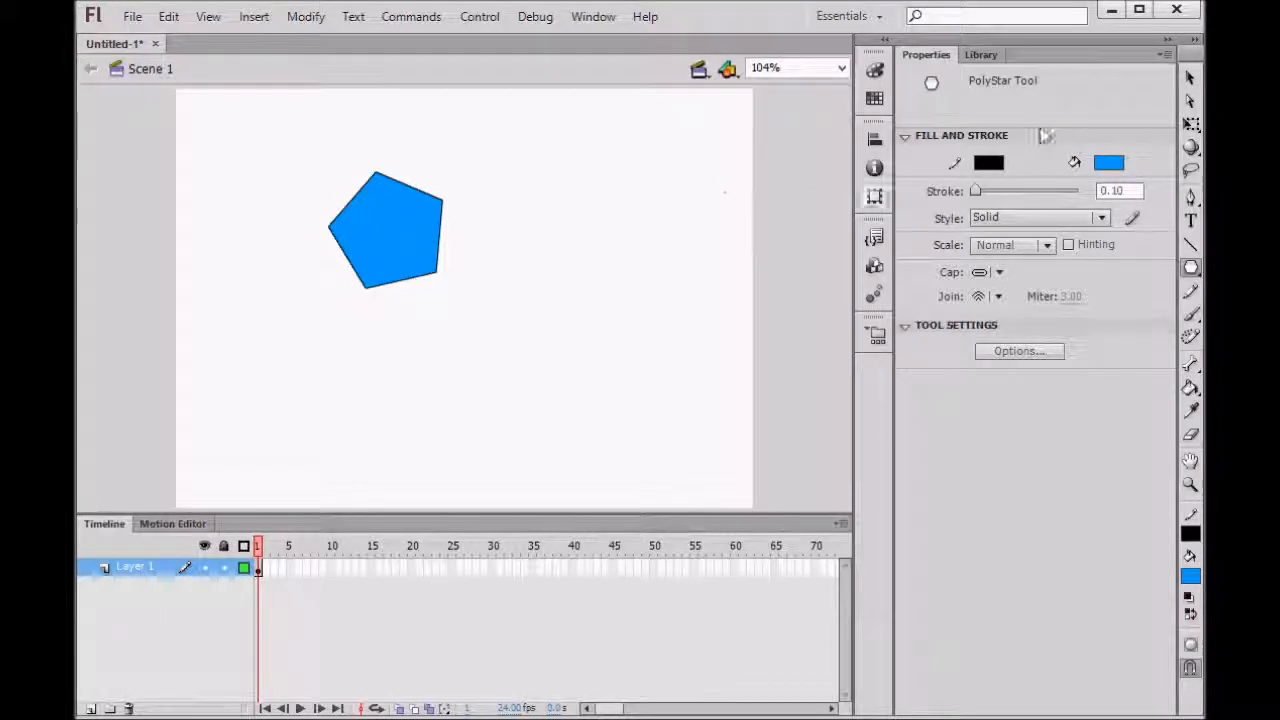
# Try stretching the whole pentagon unevenly to about 232 by 139 px with Free Transform, and undo the stretch.
pyautogui.click(1190, 80)
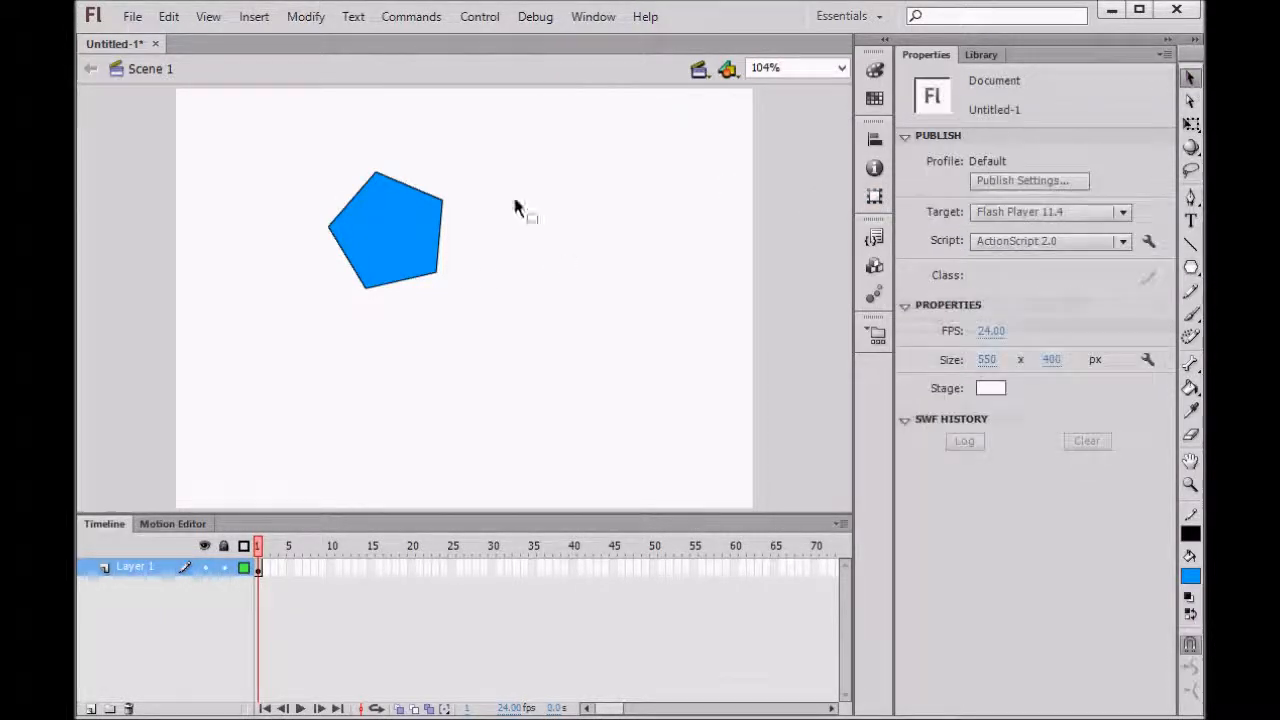
pyautogui.doubleClick(383, 217)
pyautogui.click(296, 177)
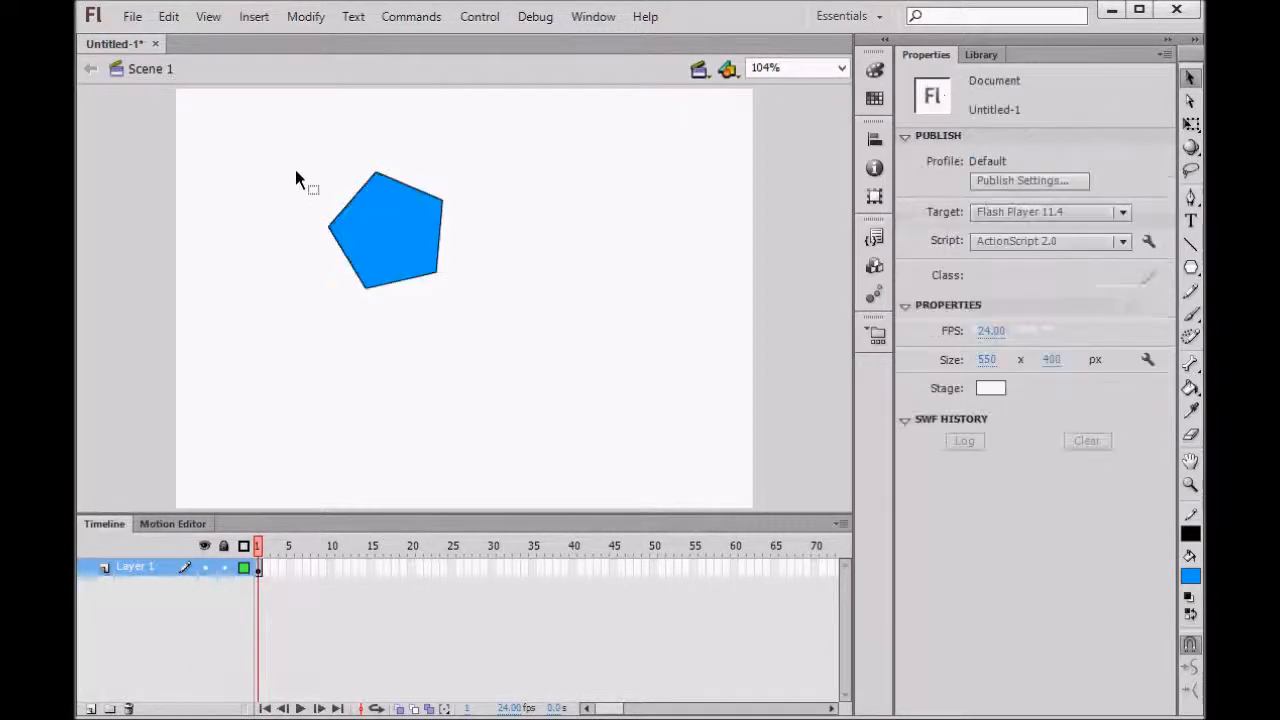
pyautogui.moveTo(263, 130); pyautogui.dragTo(600, 398)
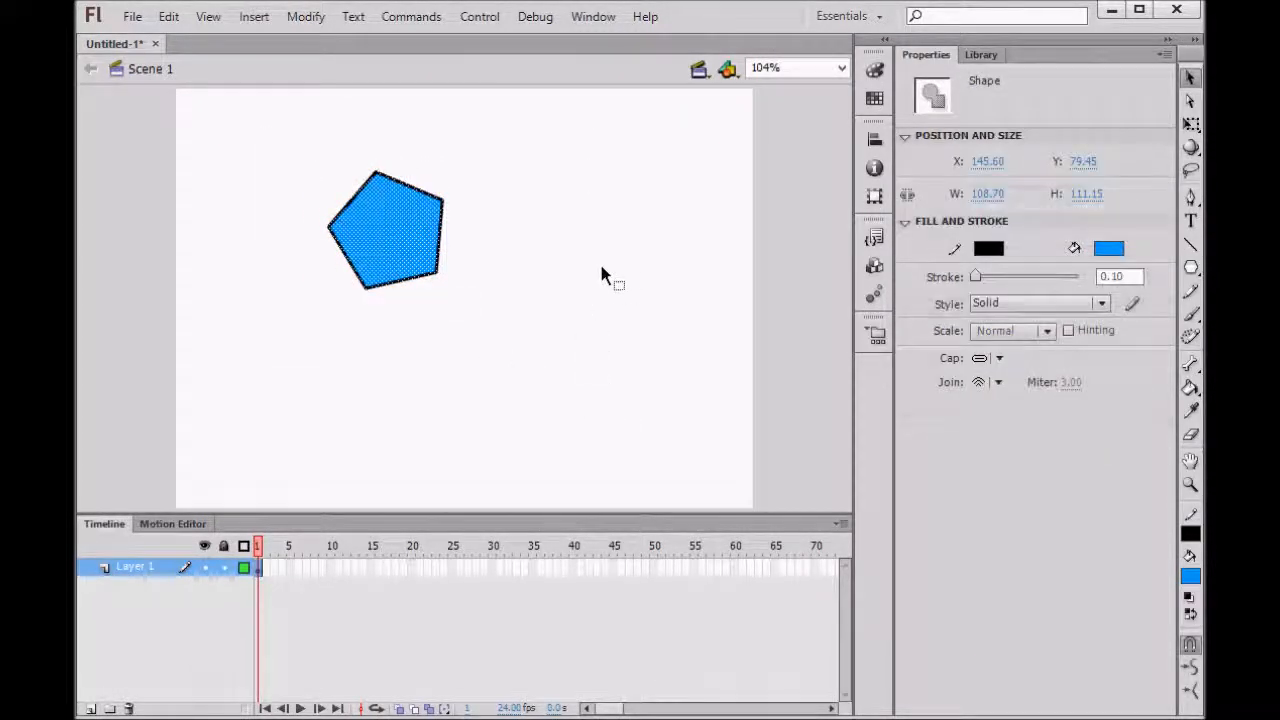
pyautogui.click(1192, 125)
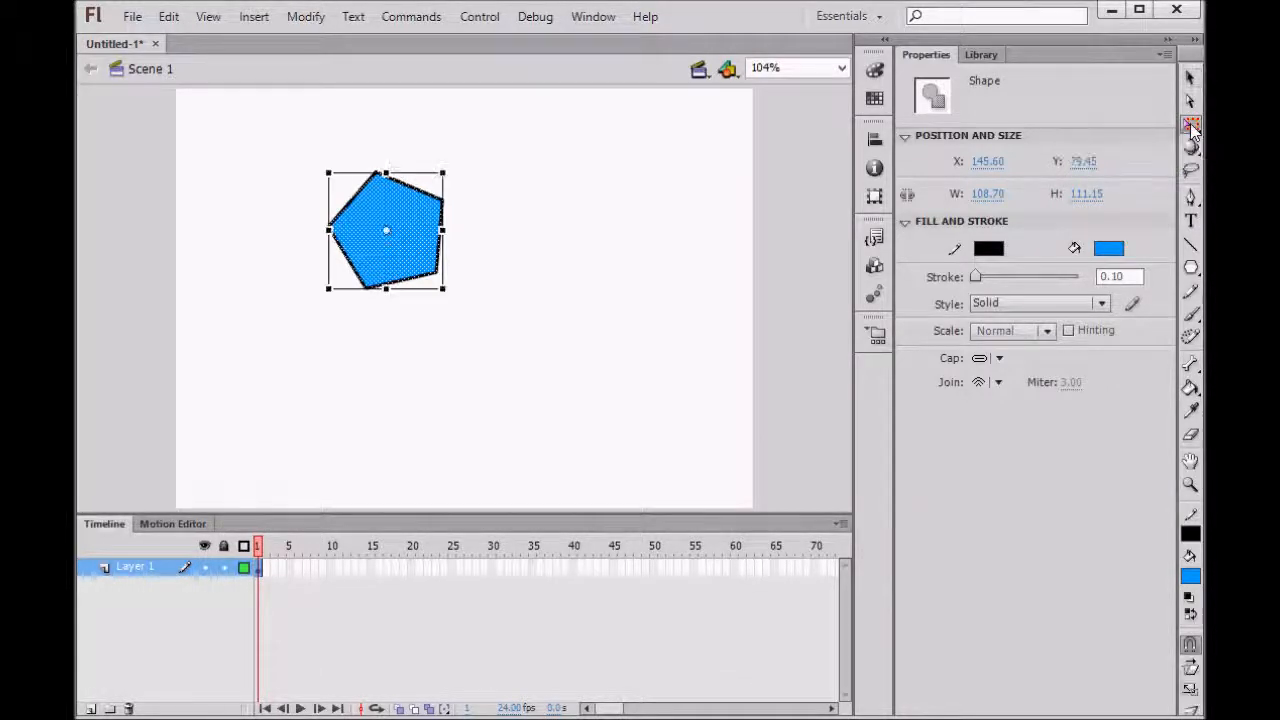
pyautogui.moveTo(444, 173); pyautogui.dragTo(571, 155)
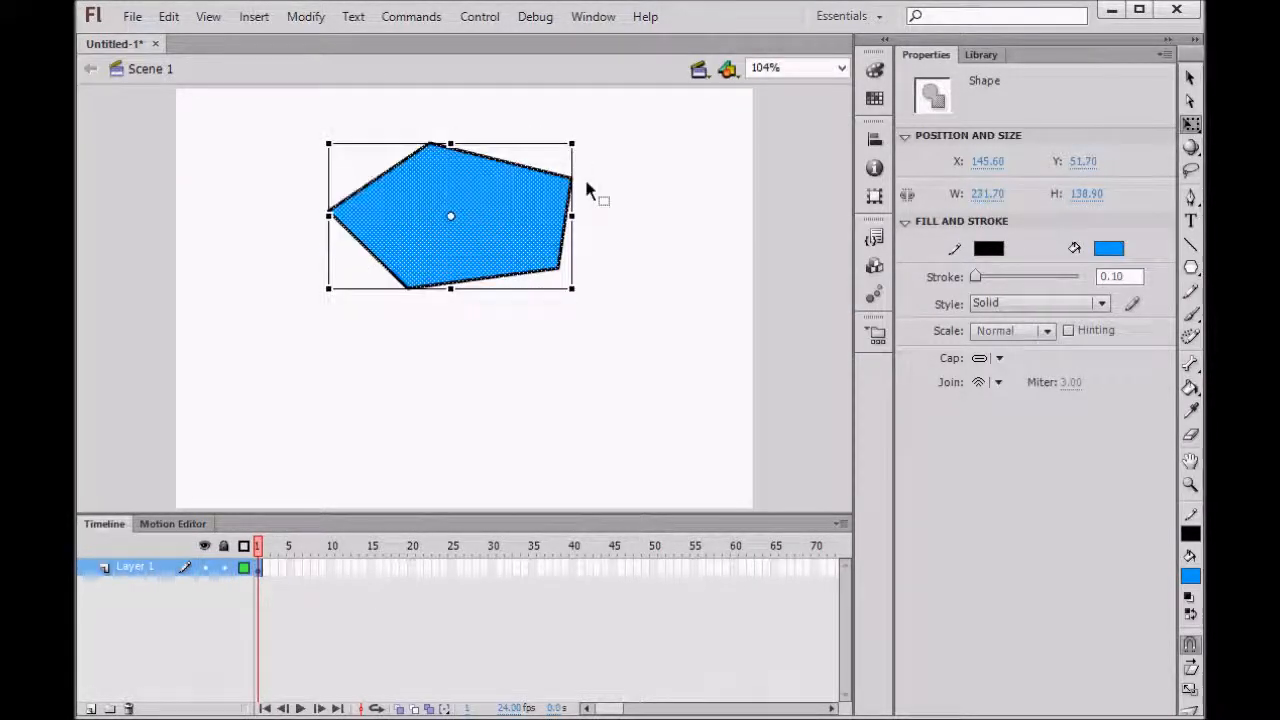
pyautogui.hotkey('ctrl', 'z')
pyautogui.hotkey('ctrl', 'z')
# Scale the whole pentagon proportionally to about 130 by 133 px and move it to about X 206, Y 122.
pyautogui.click(462, 241)
pyautogui.hotkey('ctrl', 'a')
pyautogui.moveTo(440, 291); pyautogui.dragTo(614, 434)
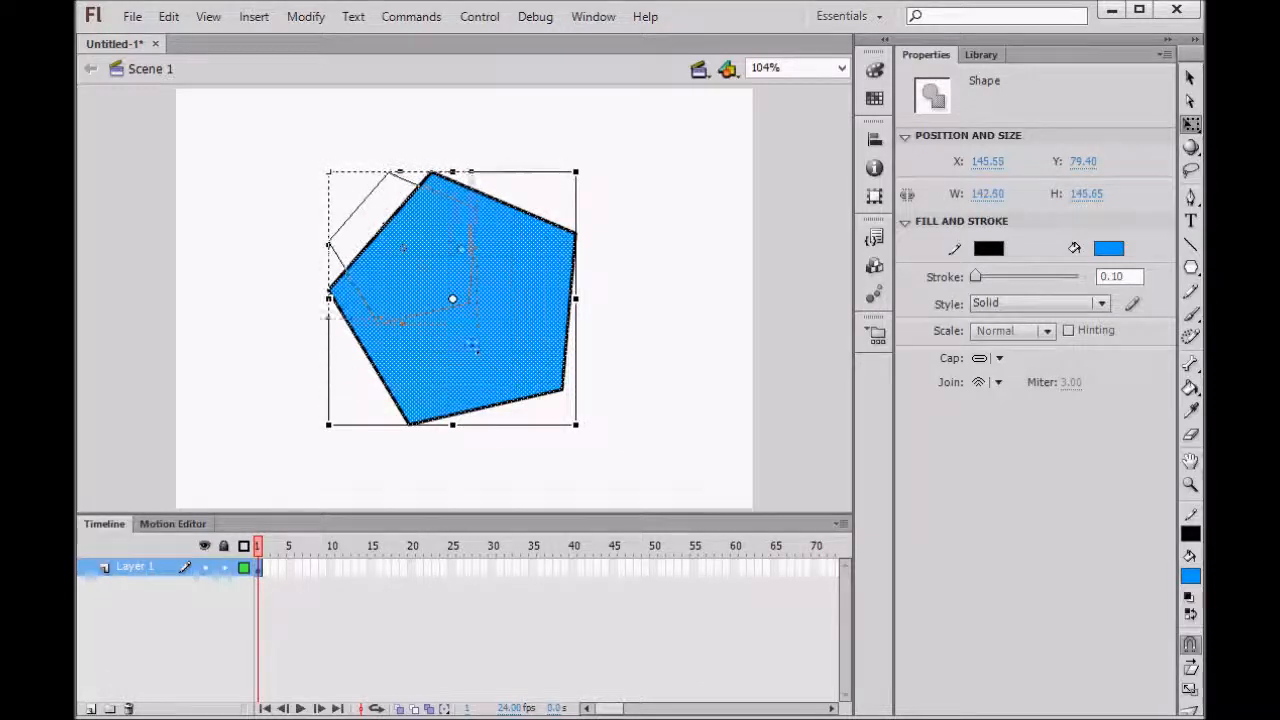
pyautogui.hotkey('ctrl', 'z')
pyautogui.moveTo(427, 247); pyautogui.dragTo(490, 291)
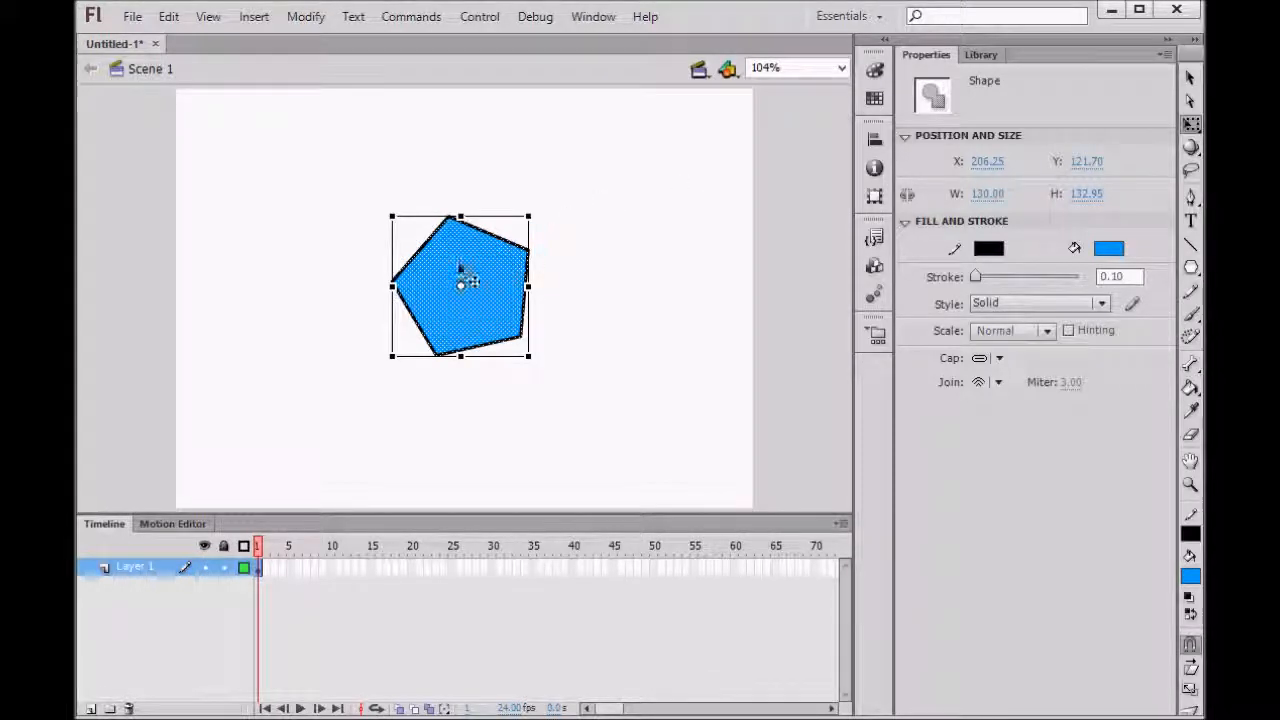
# Try rotating only the pentagon's fill with Free Transform, and undo the rotation.
pyautogui.click(575, 232)
pyautogui.click(487, 277)
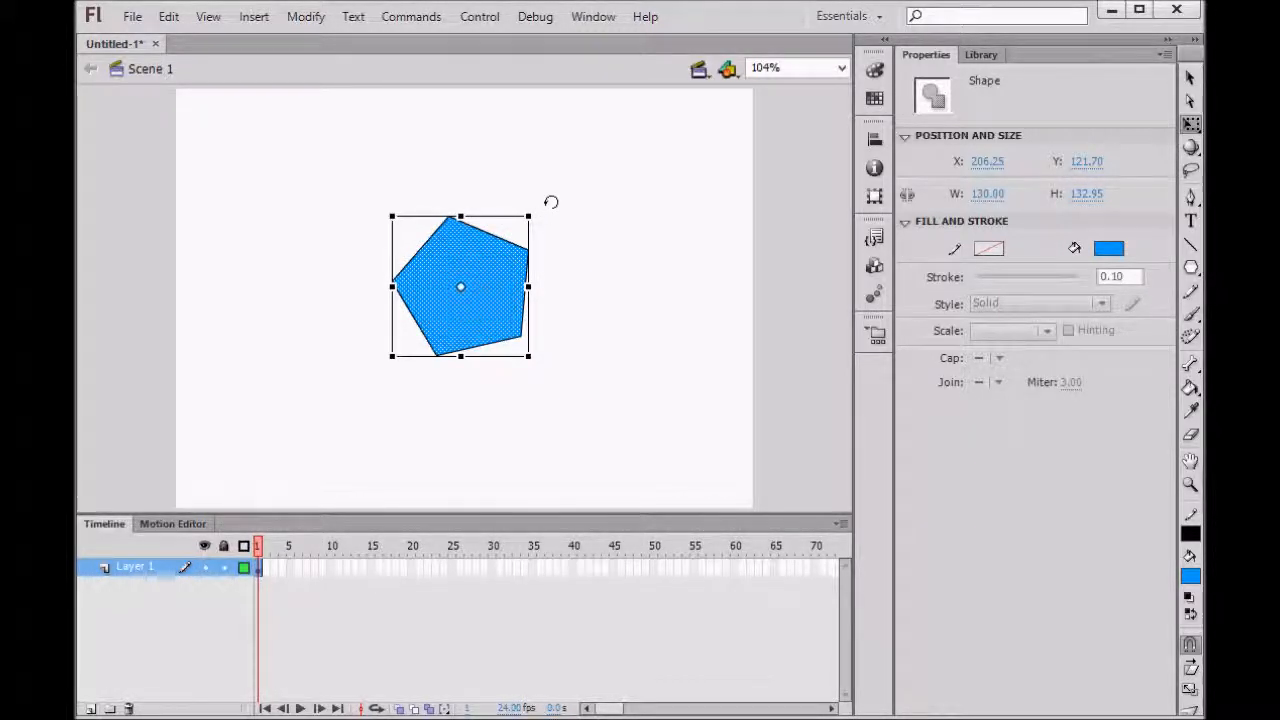
pyautogui.moveTo(545, 200); pyautogui.dragTo(574, 277)
pyautogui.hotkey('ctrl', 'z')
pyautogui.hotkey('ctrl', 'z')
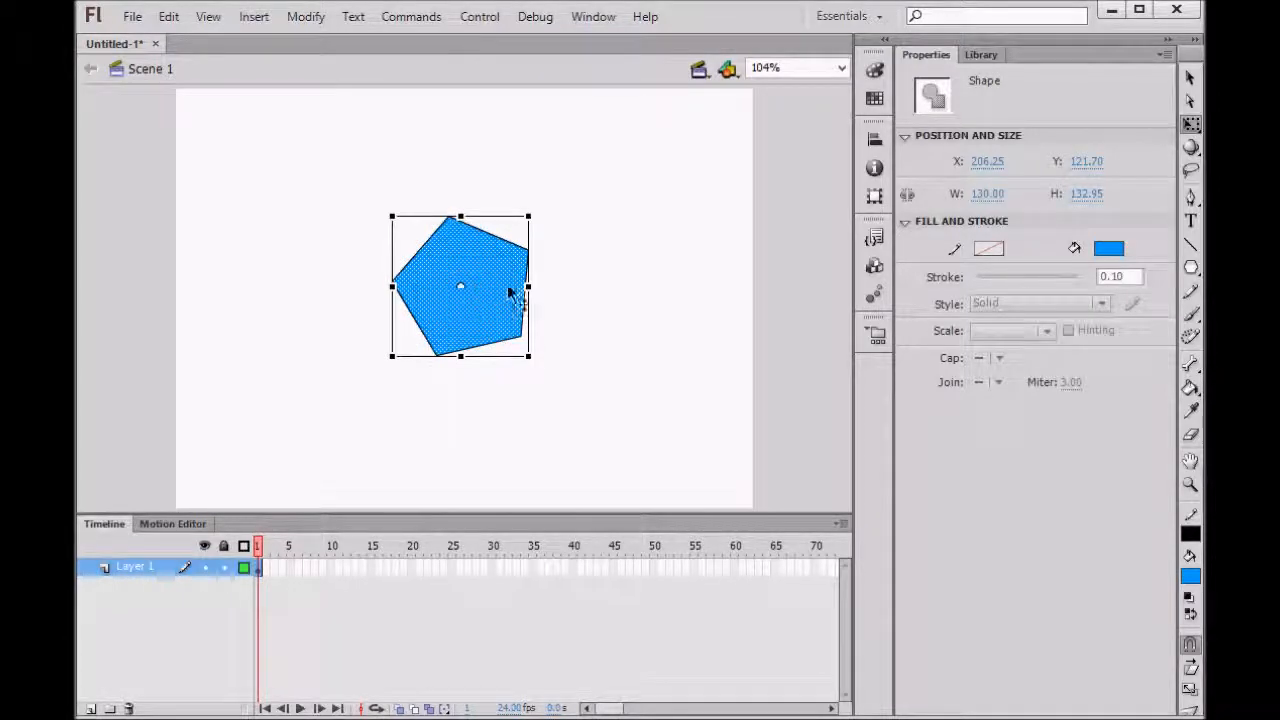
# Rotate the whole pentagon, fill and outline together, until one point faces up and its base is nearly horizontal, and deselect it.
pyautogui.click(609, 266)
pyautogui.click(441, 252)
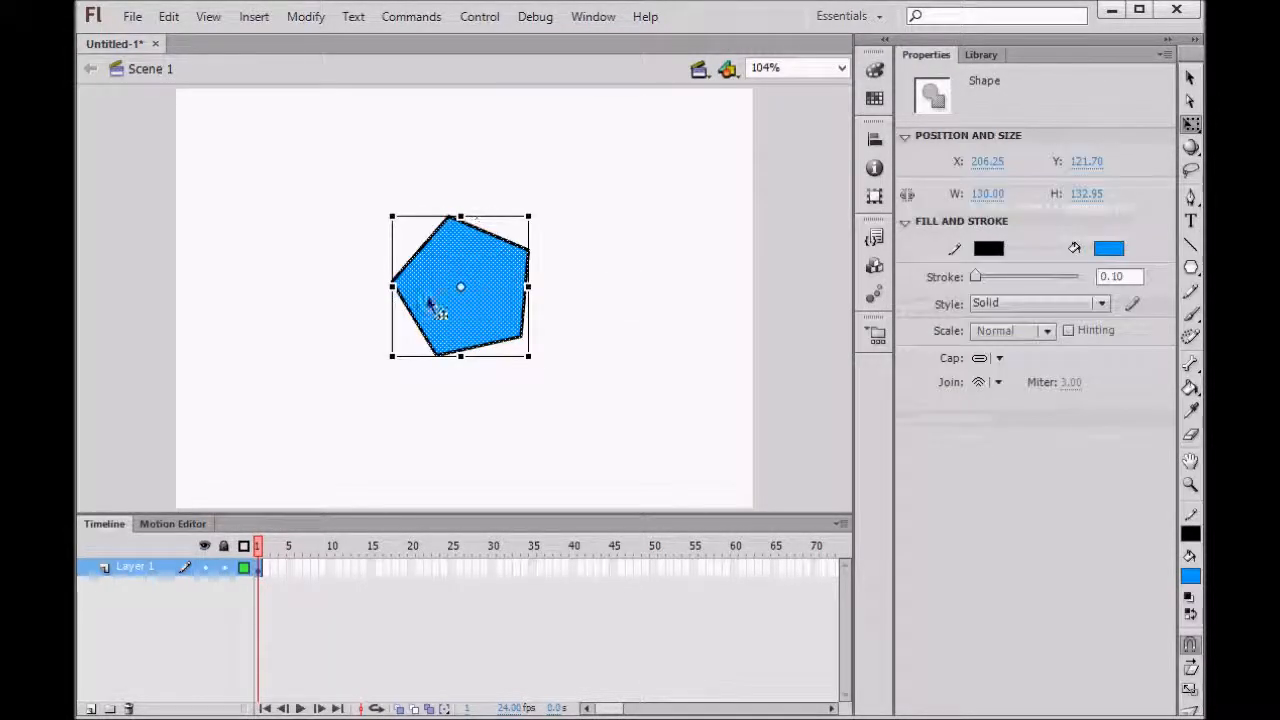
pyautogui.moveTo(540, 205)
pyautogui.mouseDown()
pyautogui.moveTo(586, 246)
pyautogui.moveTo(571, 274)
pyautogui.moveTo(589, 309)
pyautogui.moveTo(571, 350)
pyautogui.moveTo(425, 368)
pyautogui.moveTo(375, 345)
pyautogui.moveTo(350, 265)
pyautogui.moveTo(409, 209)
pyautogui.moveTo(530, 215)
pyautogui.mouseUp()
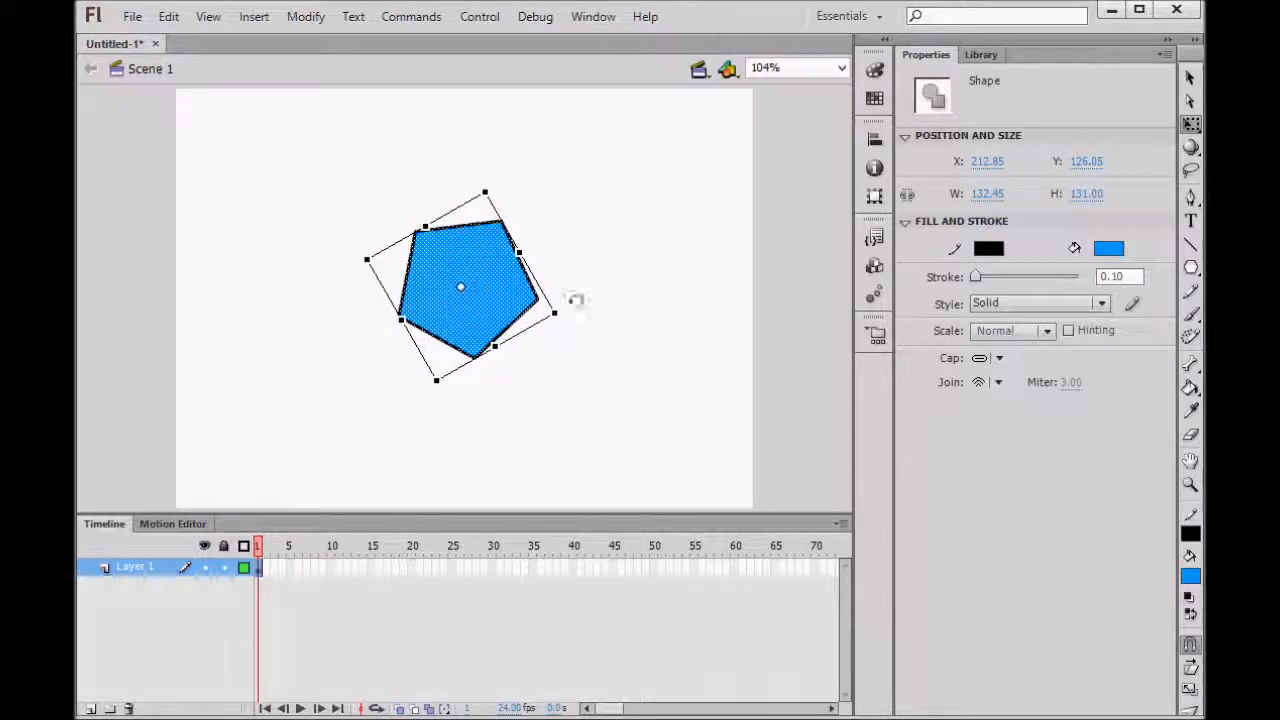
pyautogui.moveTo(571, 305); pyautogui.dragTo(532, 367)
pyautogui.click(580, 356)
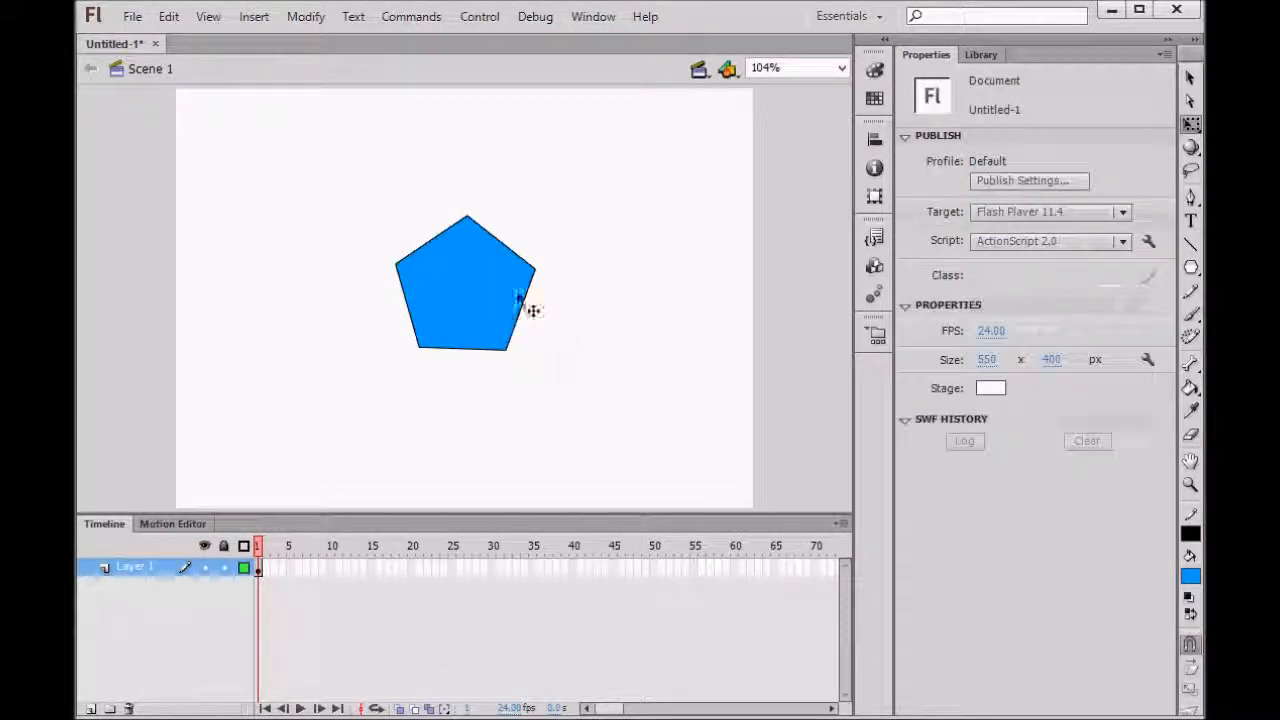
# Try deleting an irregular Lasso selection about 66 by 62 px from the middle of the pentagon's fill, and undo the deletion.
pyautogui.click(1191, 173)
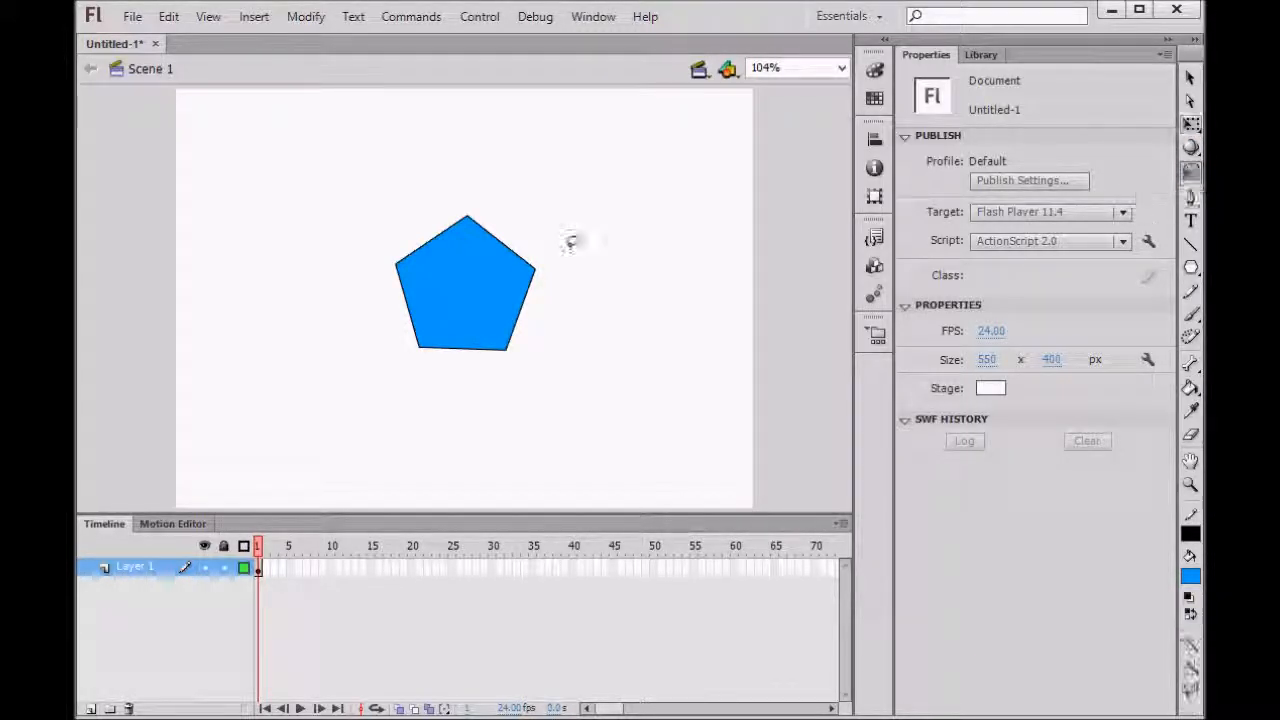
pyautogui.moveTo(497, 290)
pyautogui.mouseDown()
pyautogui.moveTo(466, 273)
pyautogui.moveTo(445, 292)
pyautogui.moveTo(463, 330)
pyautogui.moveTo(500, 288)
pyautogui.mouseUp()
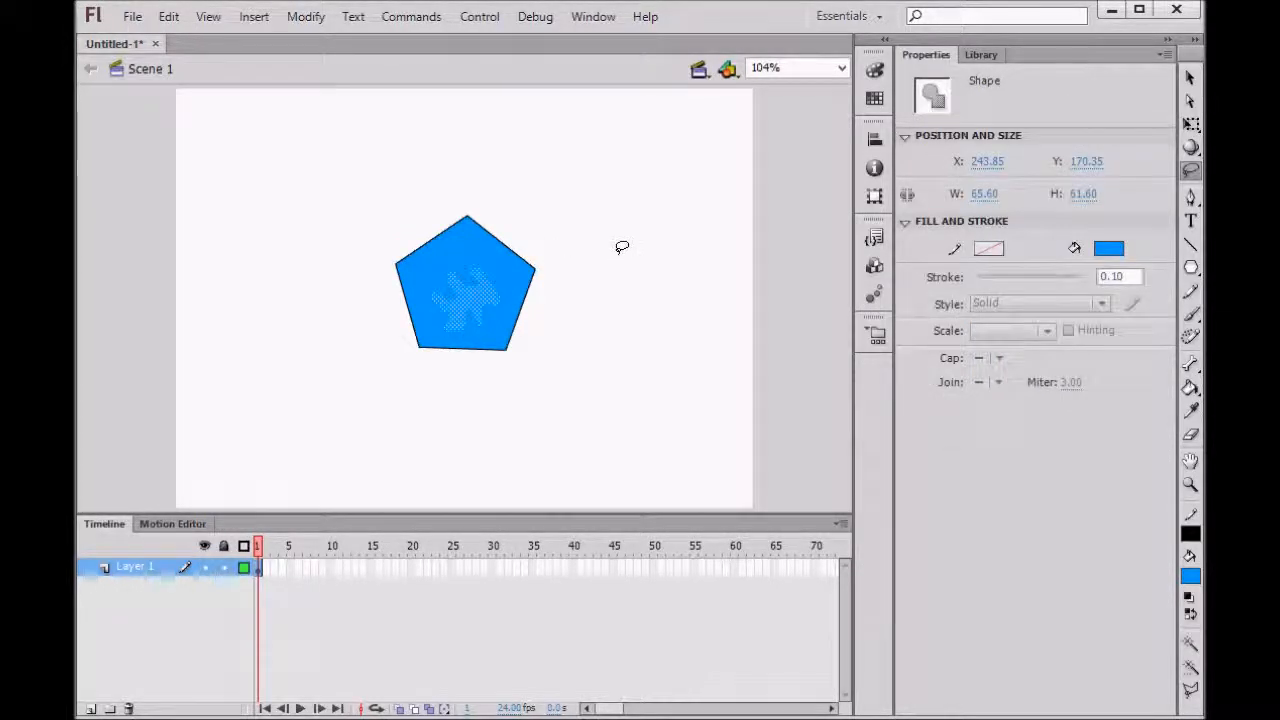
pyautogui.moveTo(486, 309)
pyautogui.mouseDown()
pyautogui.moveTo(618, 283)
pyautogui.moveTo(565, 203)
pyautogui.mouseUp()
pyautogui.press('Delete')
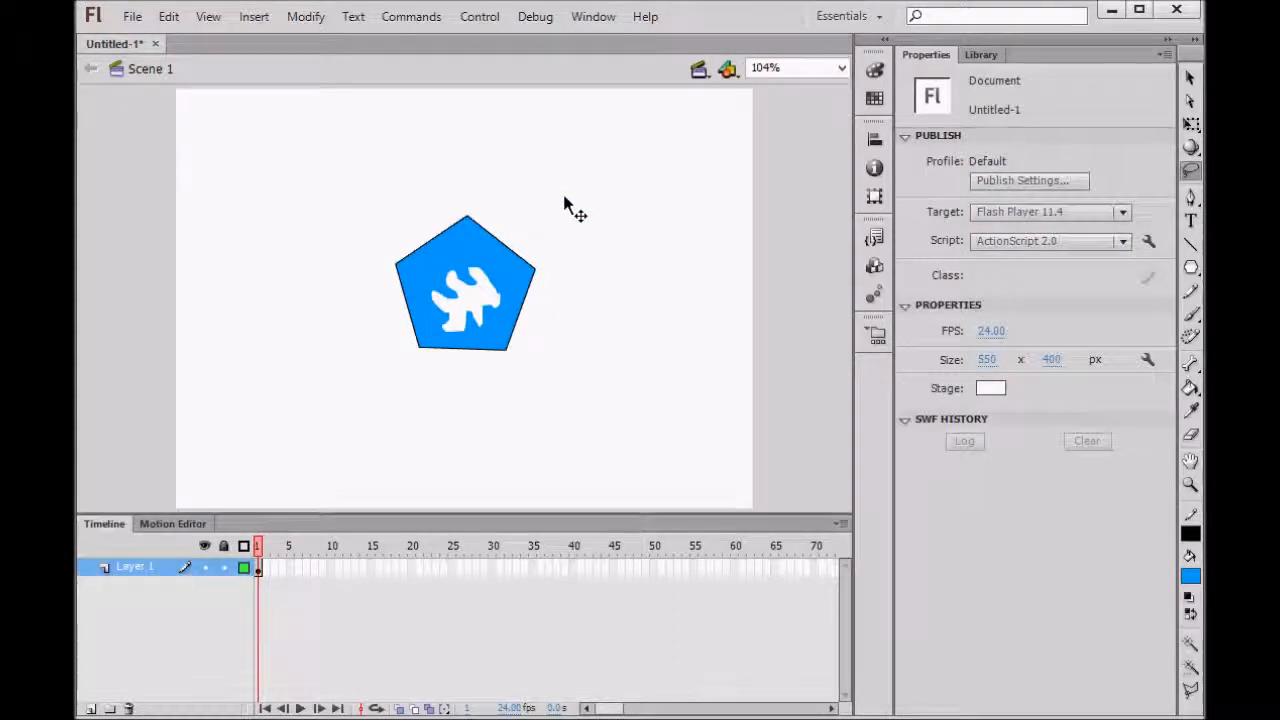
pyautogui.hotkey('ctrl', 'z')
pyautogui.hotkey('ctrl', 'z')
pyautogui.hotkey('ctrl', 'z')
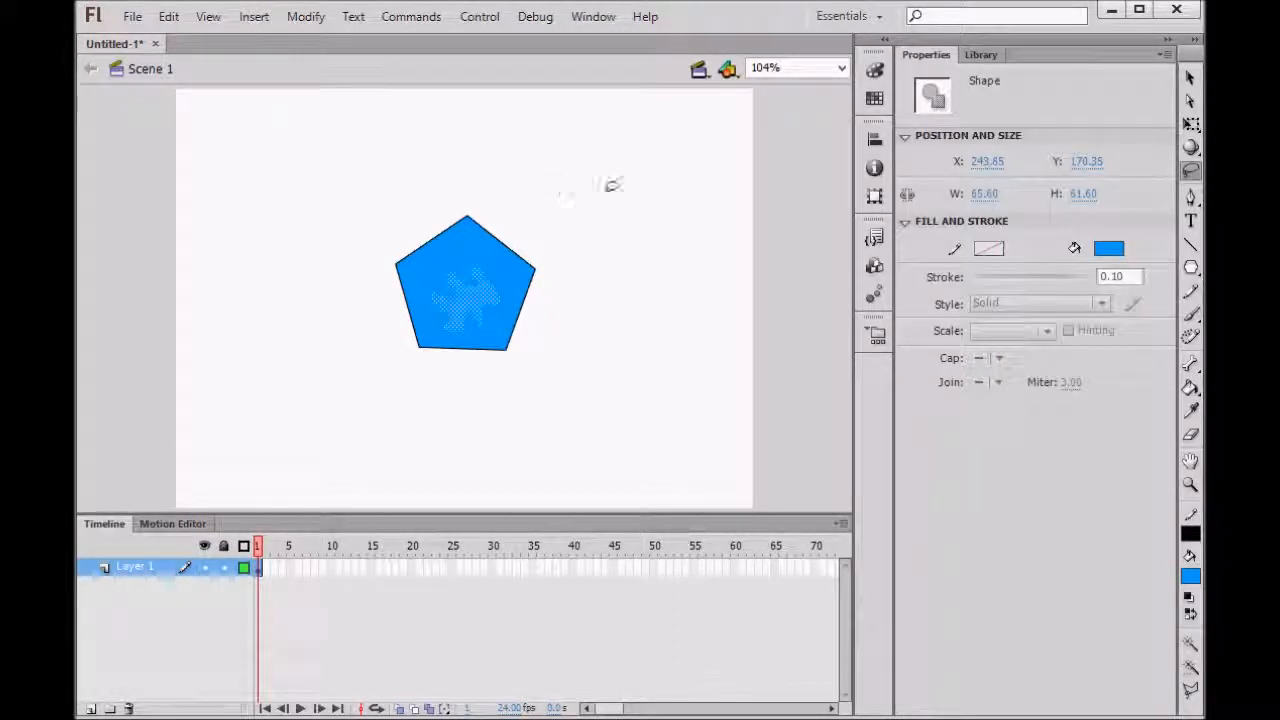
pyautogui.click(620, 183)
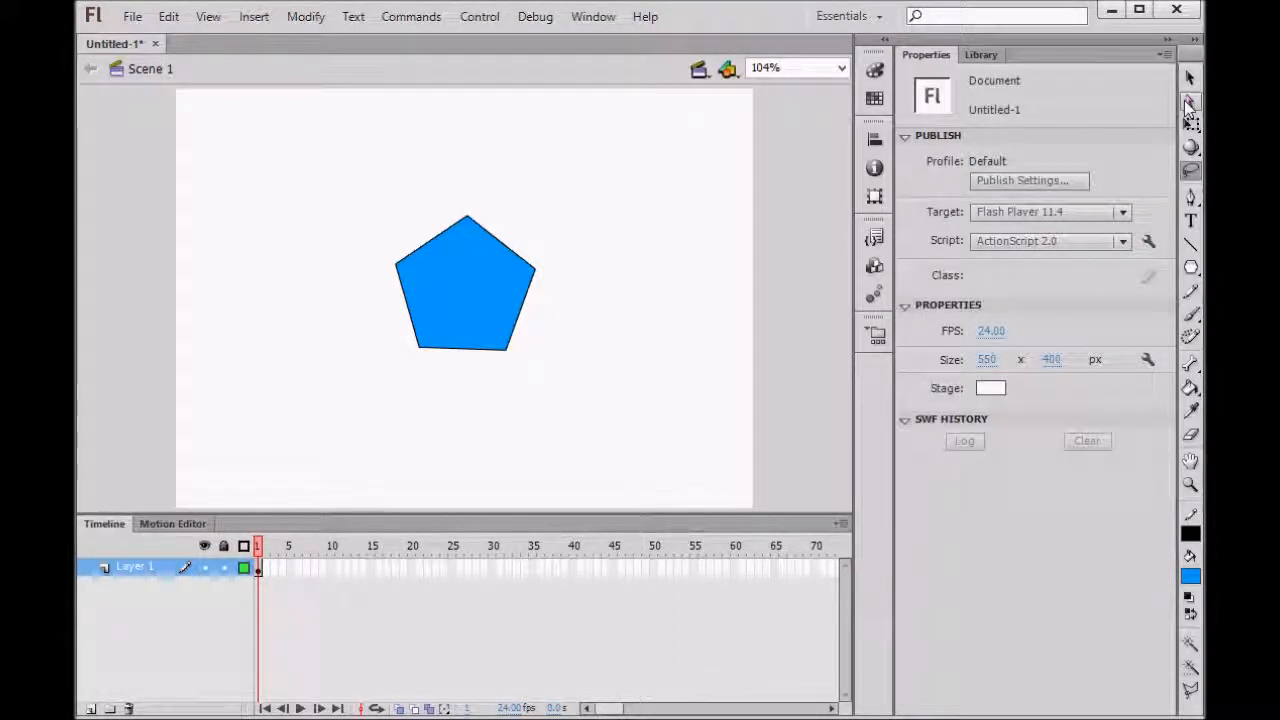
# Reshape the pentagon into a narrow, bent five-point figure by pulling its side and lower-left anchor points inward with the Subselection tool.
pyautogui.click(1189, 104)
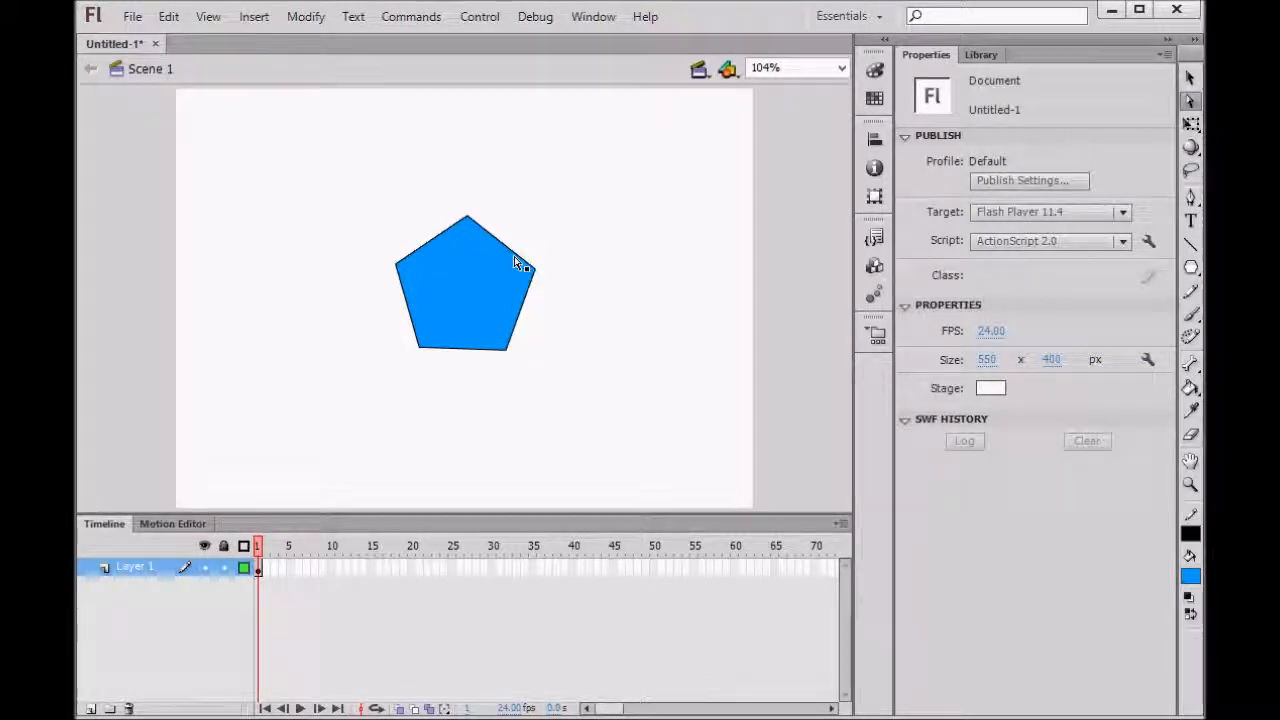
pyautogui.moveTo(506, 266); pyautogui.dragTo(385, 345)
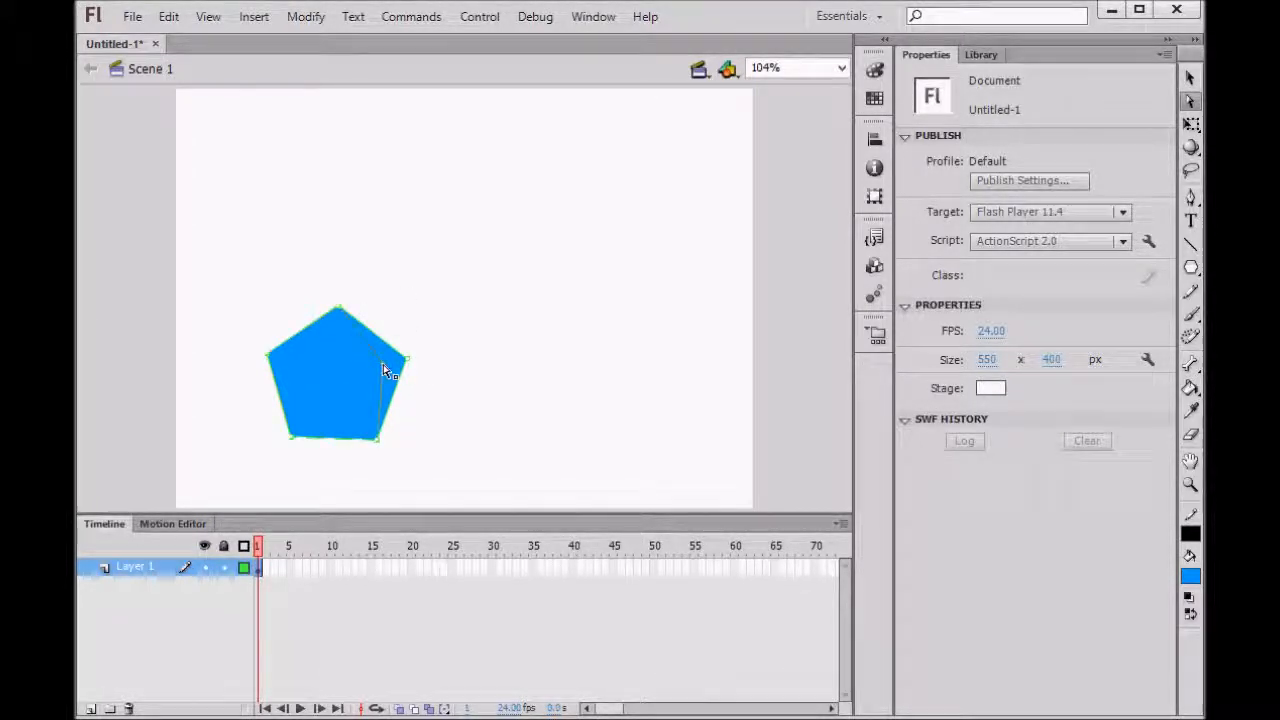
pyautogui.moveTo(383, 367); pyautogui.dragTo(375, 371)
pyautogui.moveTo(272, 358); pyautogui.dragTo(447, 274)
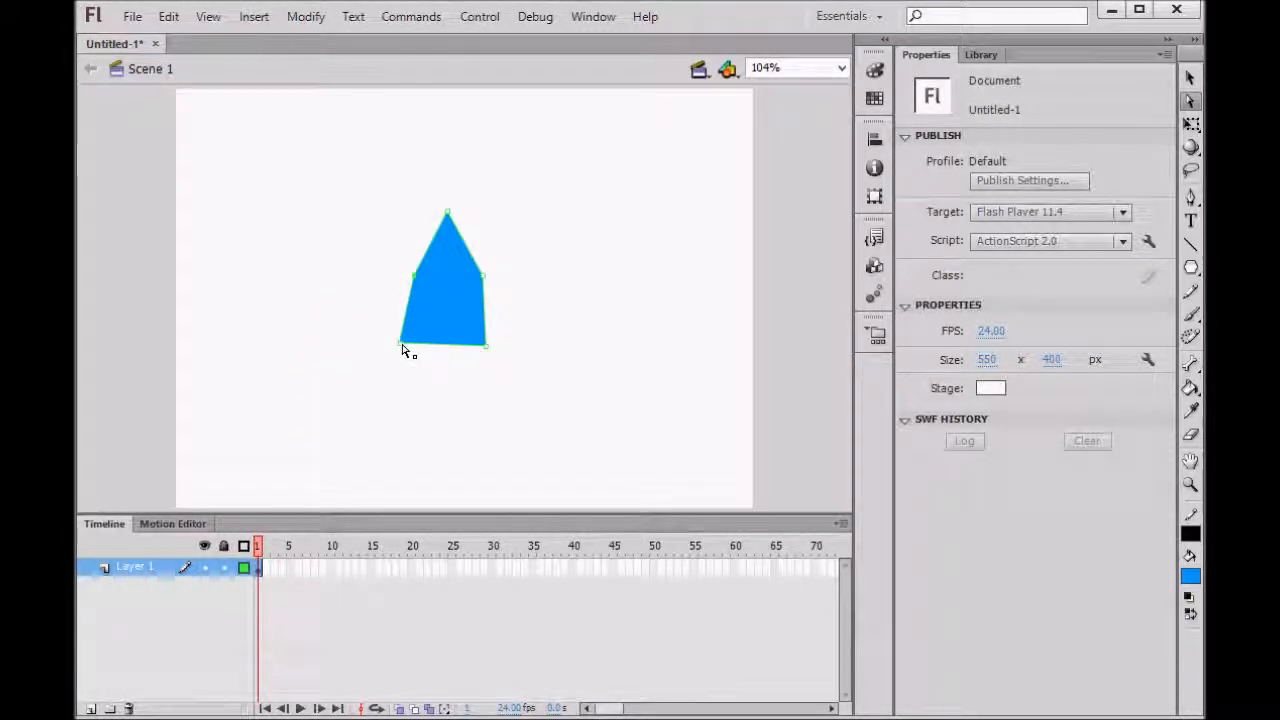
pyautogui.moveTo(401, 347); pyautogui.dragTo(443, 318)
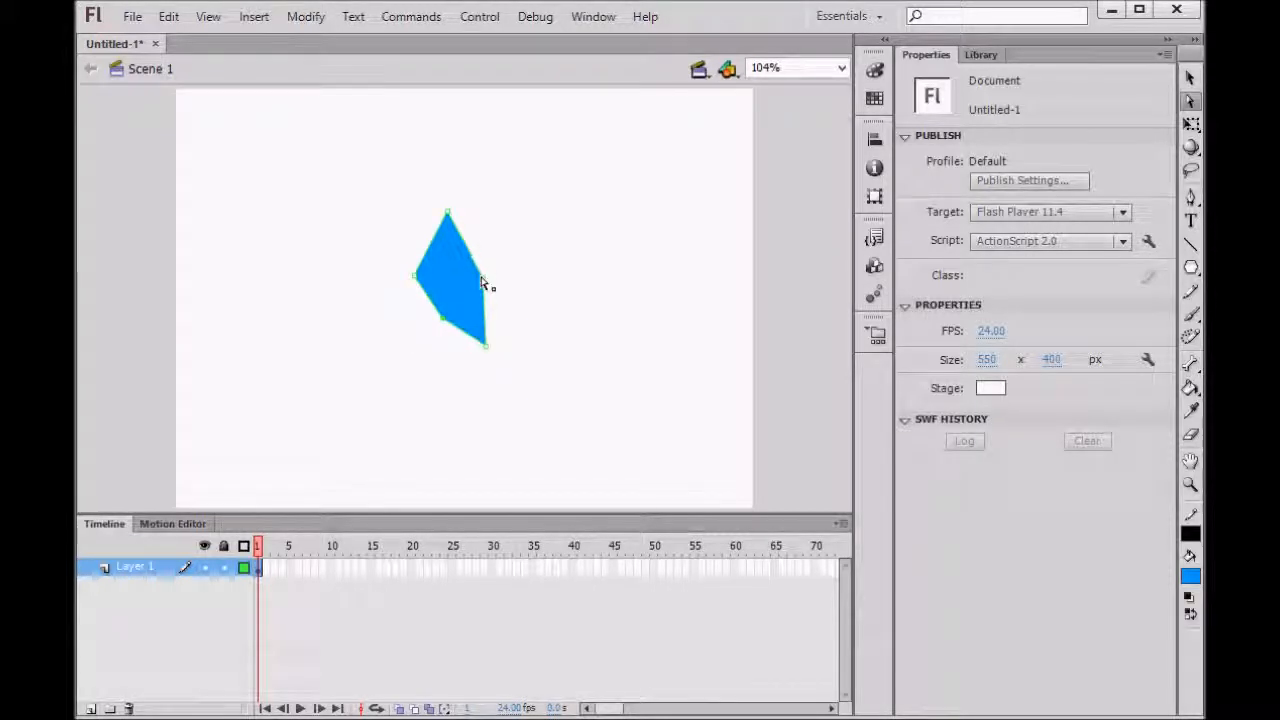
pyautogui.moveTo(482, 279); pyautogui.dragTo(457, 277)
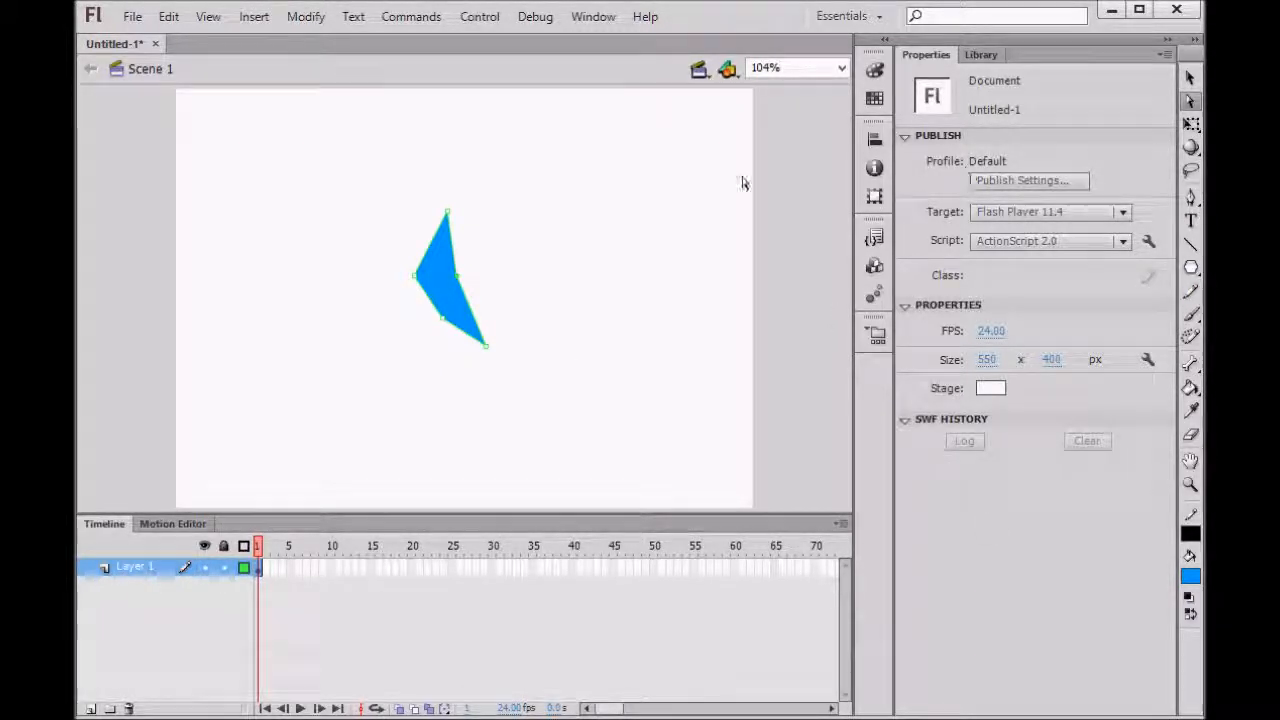
# Select the whole reshaped blue figure with its outline and delete it from the stage.
pyautogui.click(1191, 79)
pyautogui.moveTo(397, 230); pyautogui.dragTo(565, 412)
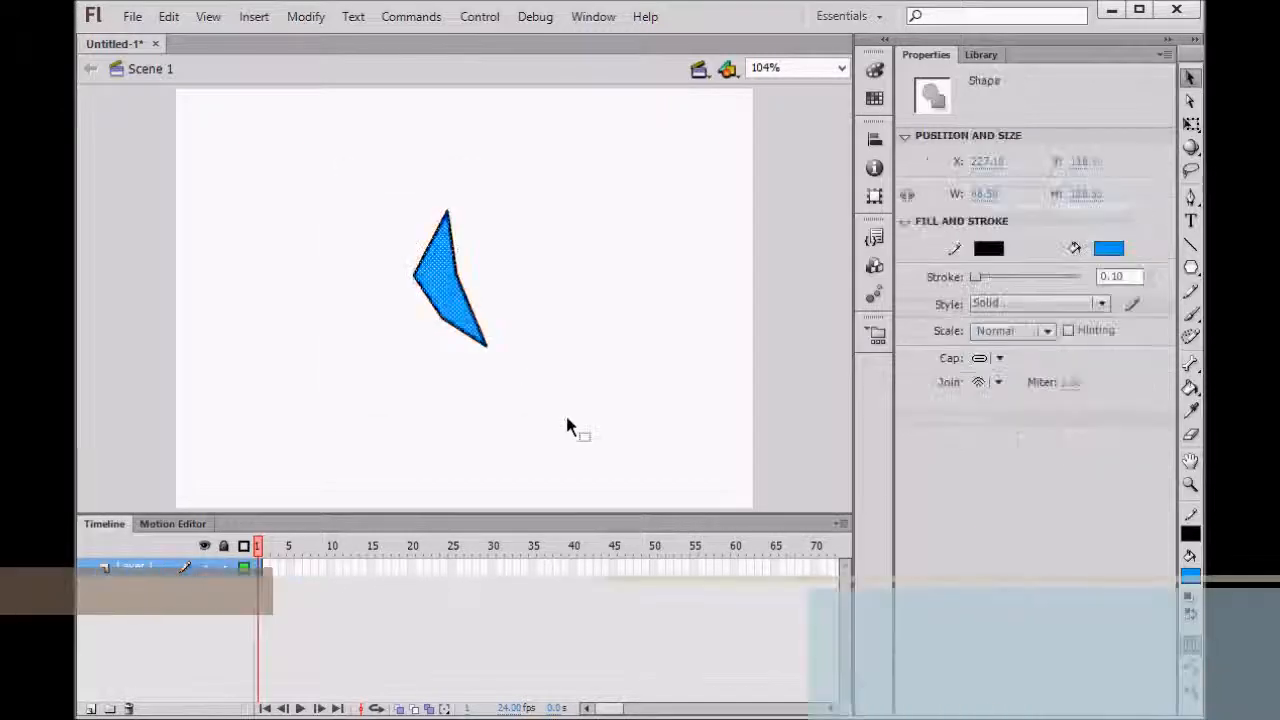
pyautogui.press('Delete')
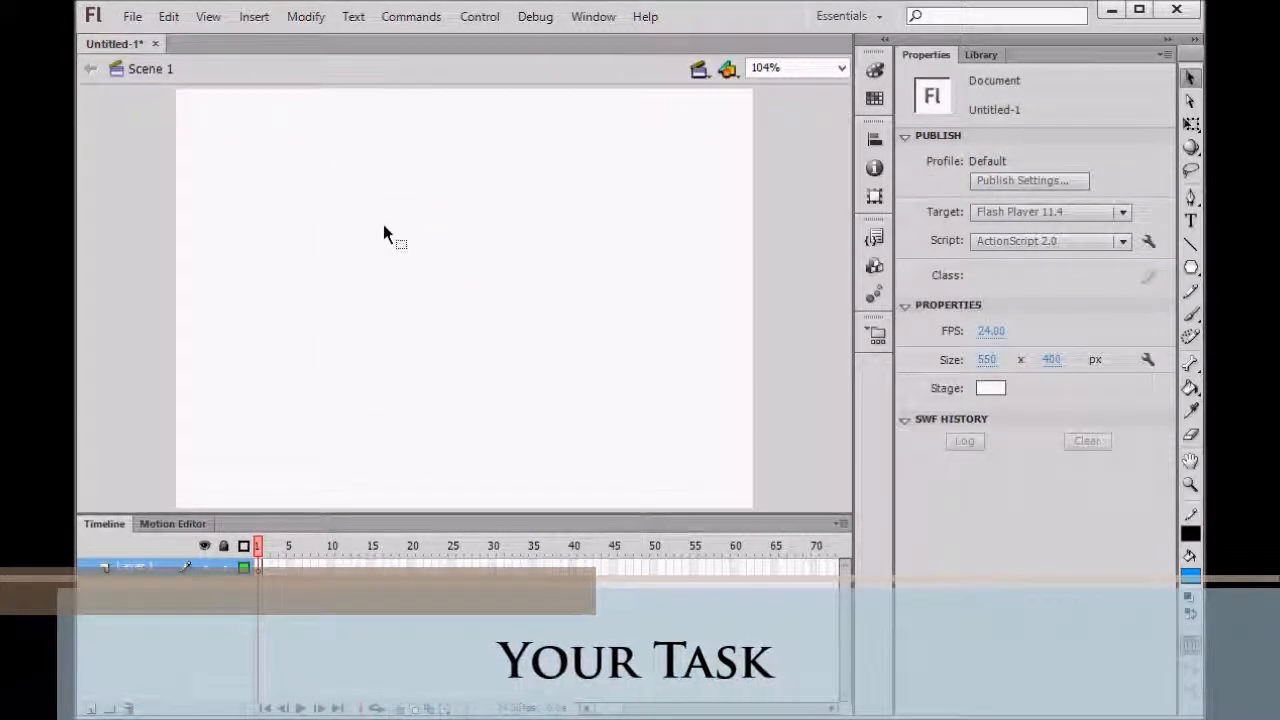
pyautogui.click(1191, 220)
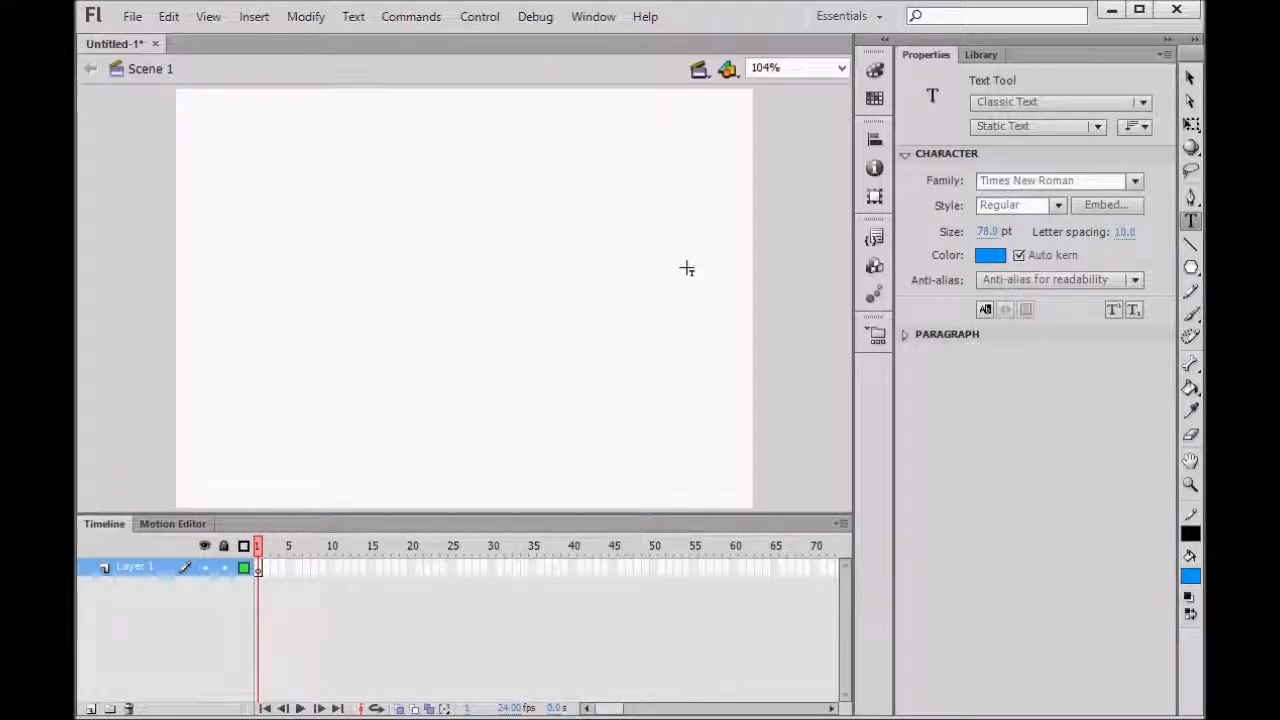
pyautogui.press('v')
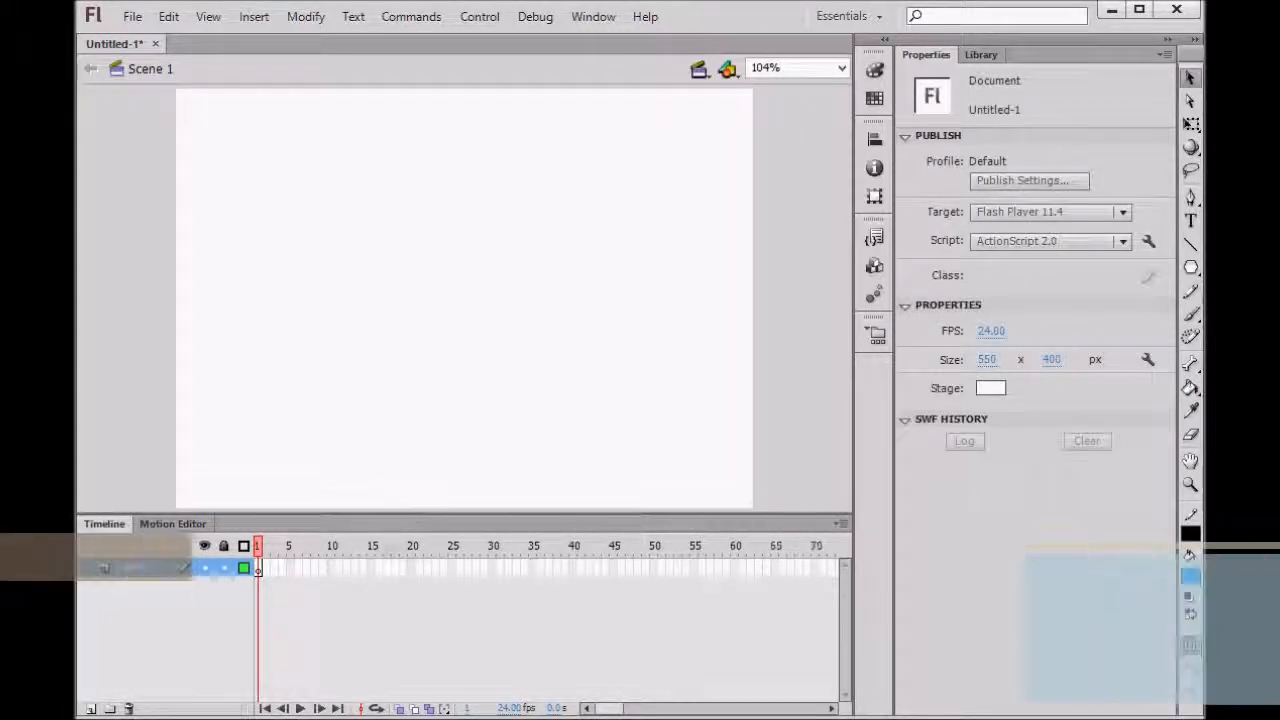